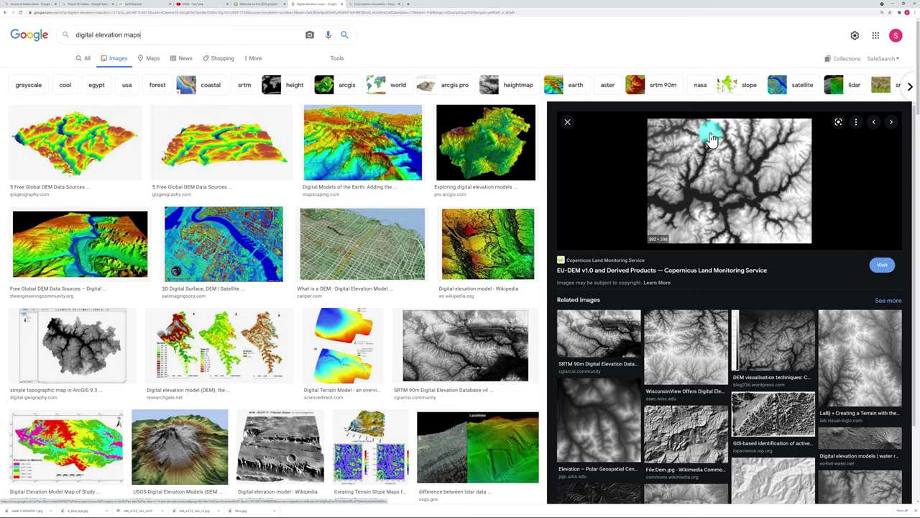
- Look through the related grayscale images for the Copernicus EU-DEM elevation map
{"action": "scroll", "coordinate": [694, 331], "scroll_direction": "down", "scroll_amount": 3}
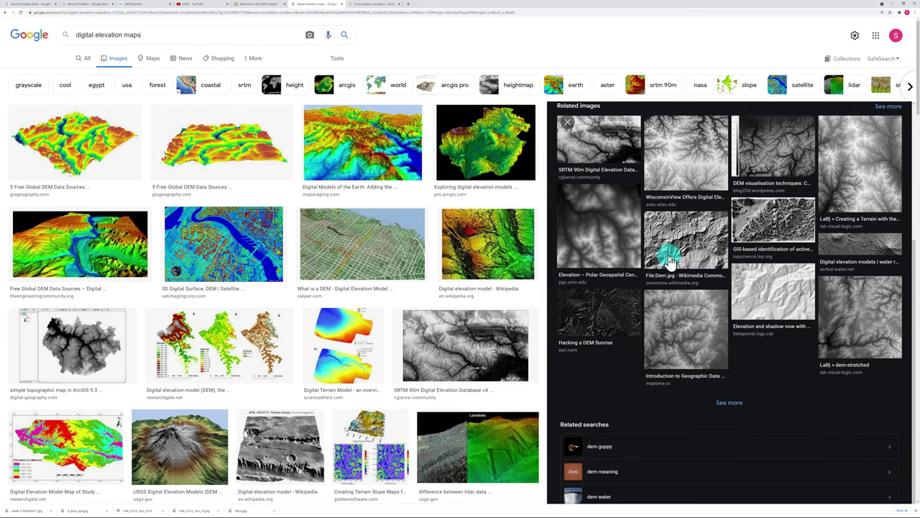
{"action": "scroll", "coordinate": [676, 263], "scroll_direction": "up", "scroll_amount": 1}
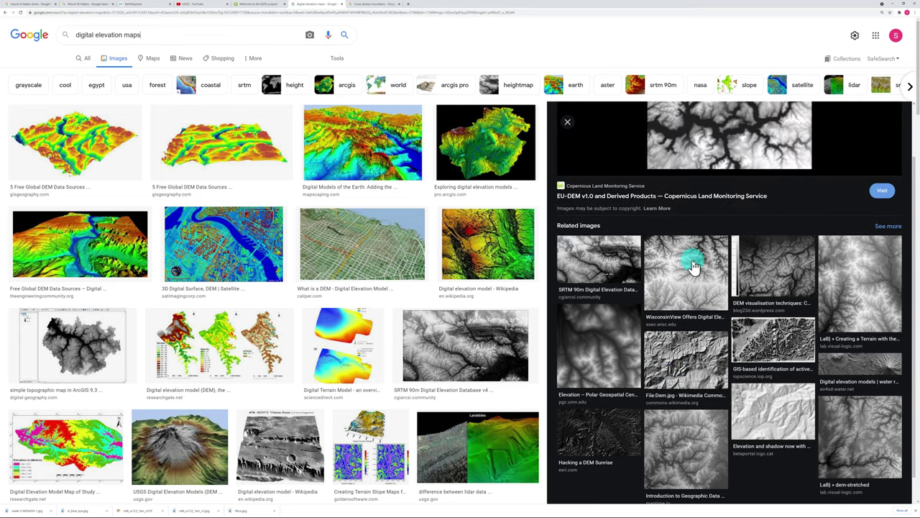
{"action": "scroll", "coordinate": [692, 265], "scroll_direction": "up", "scroll_amount": 1}
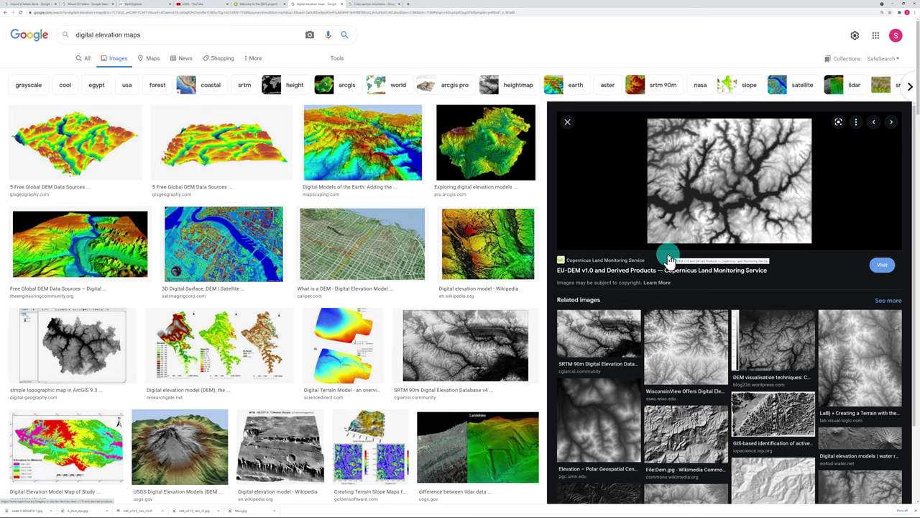
- Switch to USGS EarthExplorer, search US features for "saint helens", and select the populated place in Washington as the search coordinate
{"action": "left_click", "coordinate": [133, 4]}
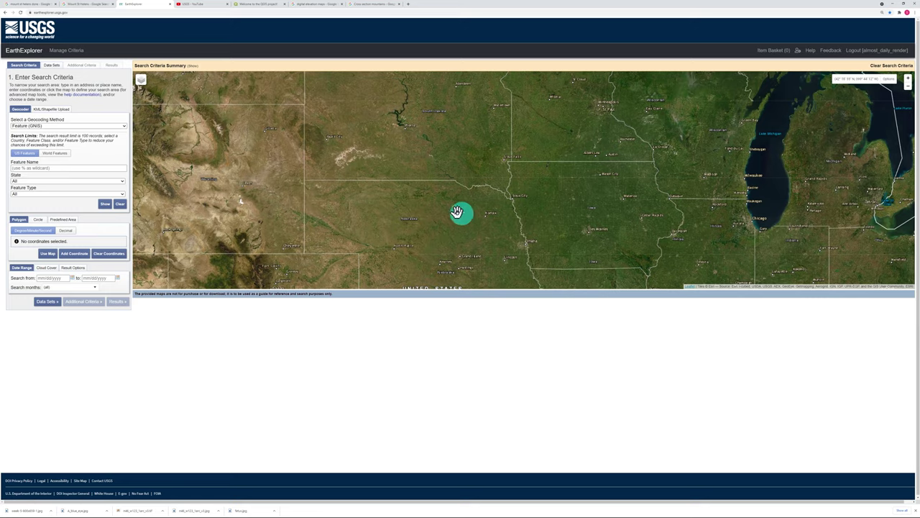
{"action": "scroll", "coordinate": [421, 206], "scroll_direction": "down", "scroll_amount": 1}
{"action": "scroll", "coordinate": [422, 205], "scroll_direction": "down", "scroll_amount": 3}
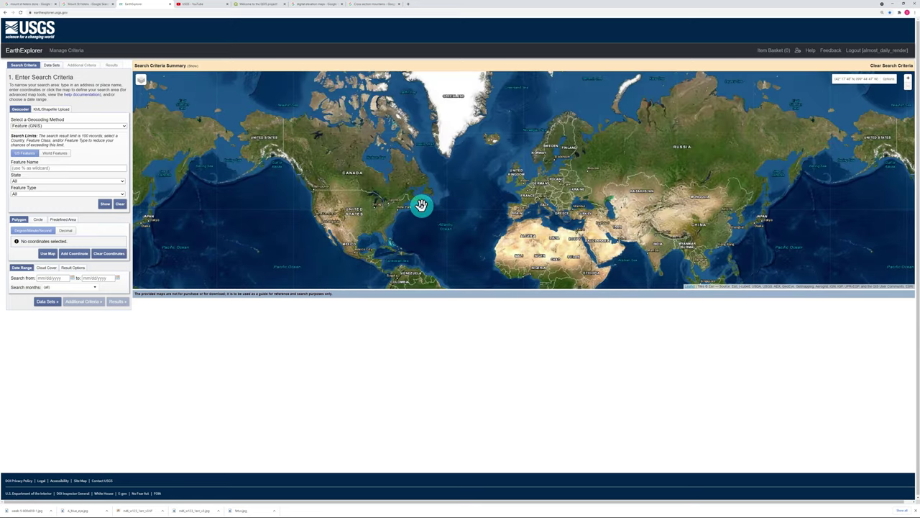
{"action": "scroll", "coordinate": [422, 206], "scroll_direction": "up", "scroll_amount": 4}
{"action": "left_click_drag", "start_coordinate": [324, 189], "coordinate": [251, 179]}
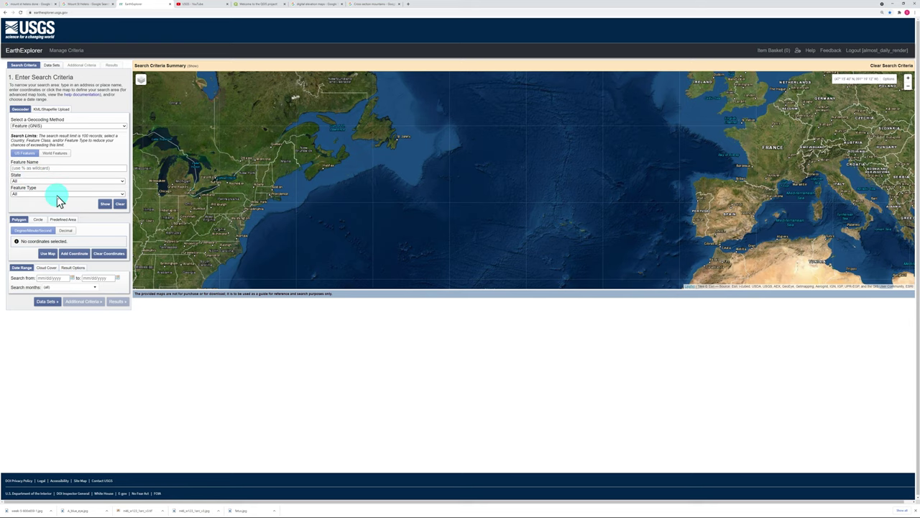
{"action": "left_click_drag", "start_coordinate": [176, 192], "coordinate": [516, 189]}
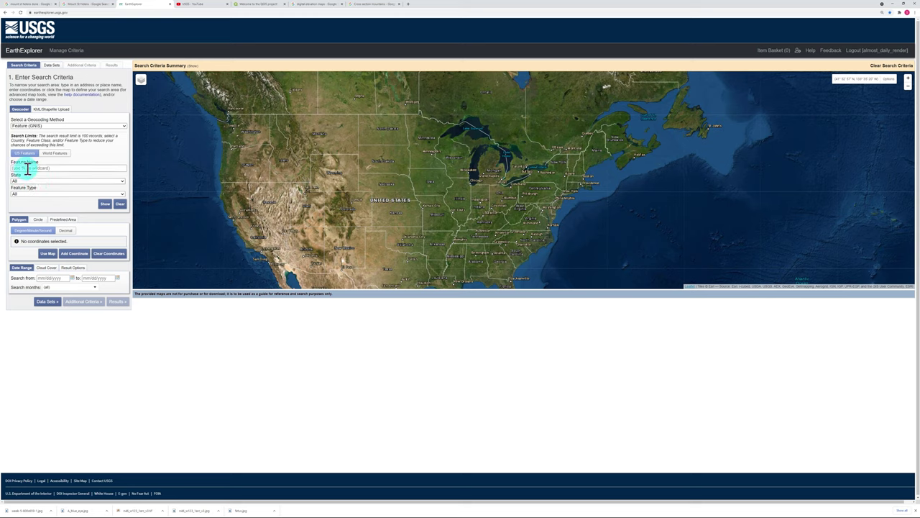
{"action": "left_click", "coordinate": [27, 167]}
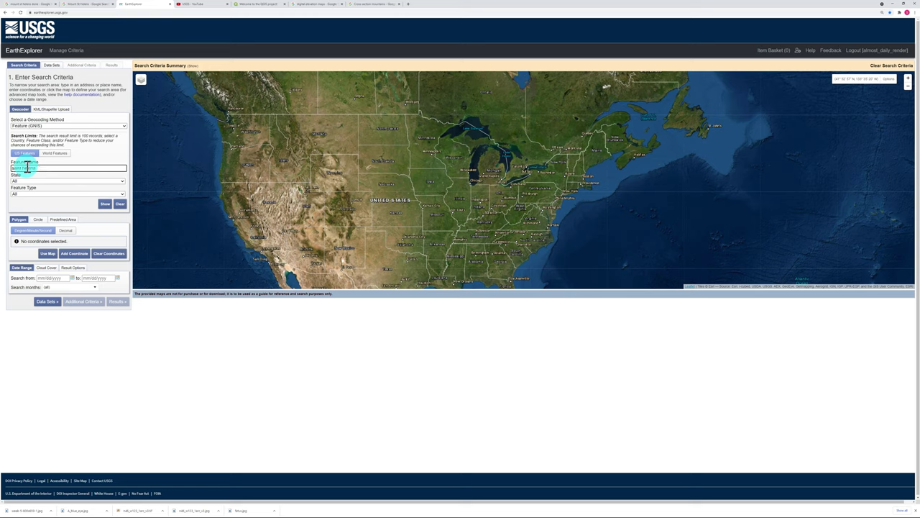
{"action": "type", "text": "saint helens"}
{"action": "left_click", "coordinate": [105, 204]}
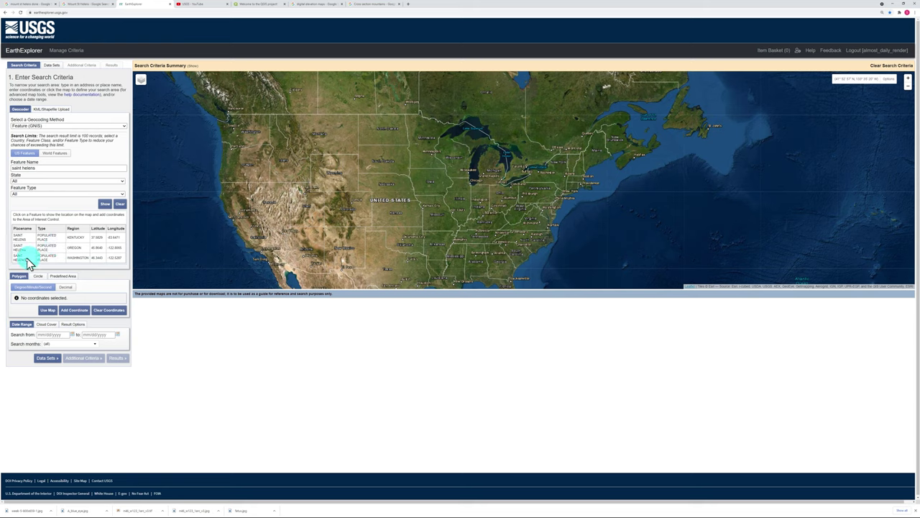
{"action": "left_click", "coordinate": [19, 261]}
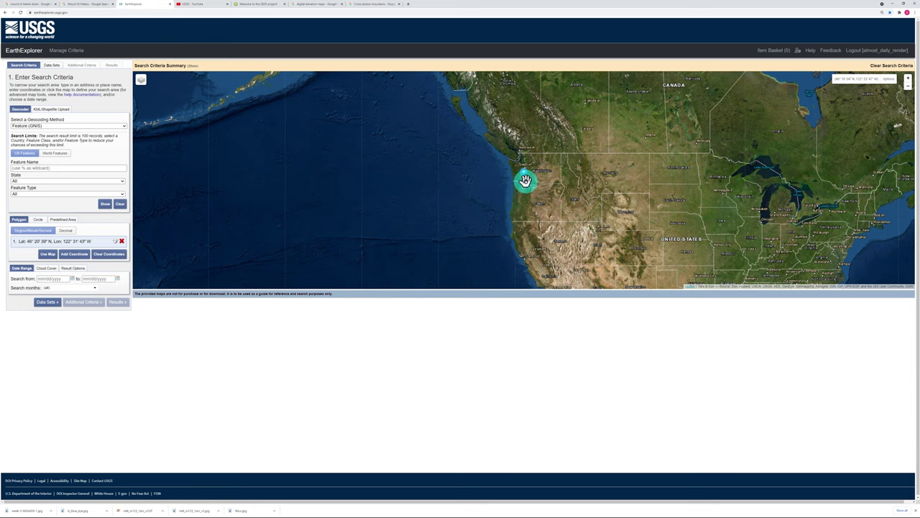
- Move the search marker onto the Mount St. Helens crater, at about 46° 11' N, 122° 11' W
{"action": "scroll", "coordinate": [525, 180], "scroll_direction": "up", "scroll_amount": 6}
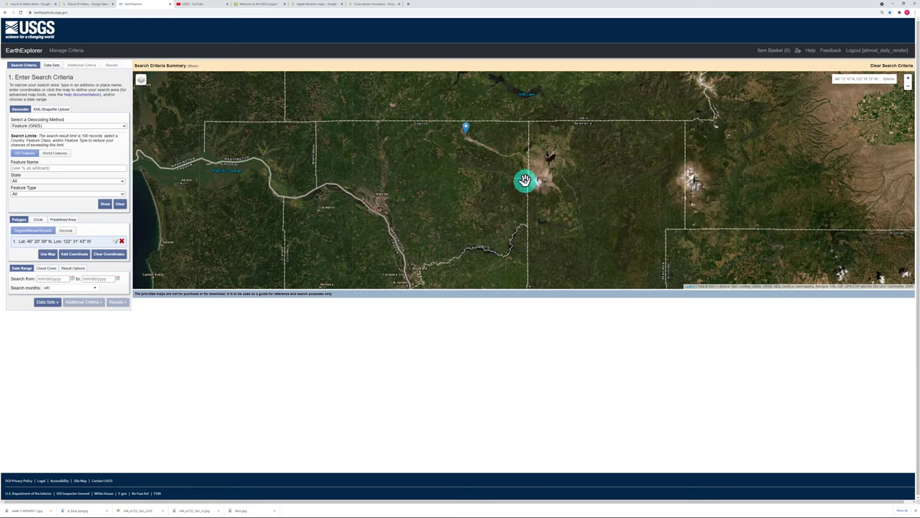
{"action": "mouse_move", "coordinate": [524, 180]}
{"action": "left_mouse_down"}
{"action": "mouse_move", "coordinate": [453, 206]}
{"action": "mouse_move", "coordinate": [372, 215]}
{"action": "left_mouse_up"}
{"action": "scroll", "coordinate": [364, 180], "scroll_direction": "up", "scroll_amount": 1}
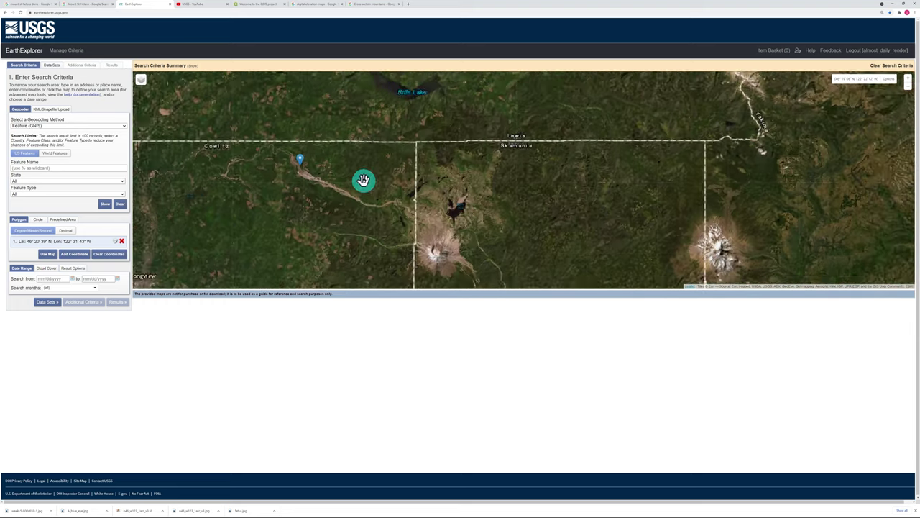
{"action": "mouse_move", "coordinate": [464, 258]}
{"action": "left_mouse_down"}
{"action": "mouse_move", "coordinate": [460, 213]}
{"action": "mouse_move", "coordinate": [445, 226]}
{"action": "left_mouse_up"}
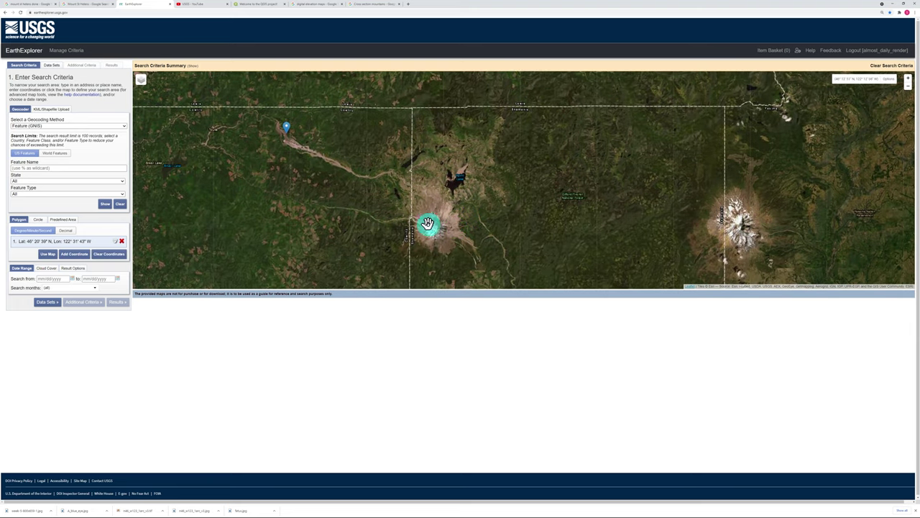
{"action": "left_click", "coordinate": [287, 132]}
{"action": "left_click_drag", "start_coordinate": [291, 131], "coordinate": [327, 161]}
{"action": "left_click_drag", "start_coordinate": [395, 209], "coordinate": [428, 223]}
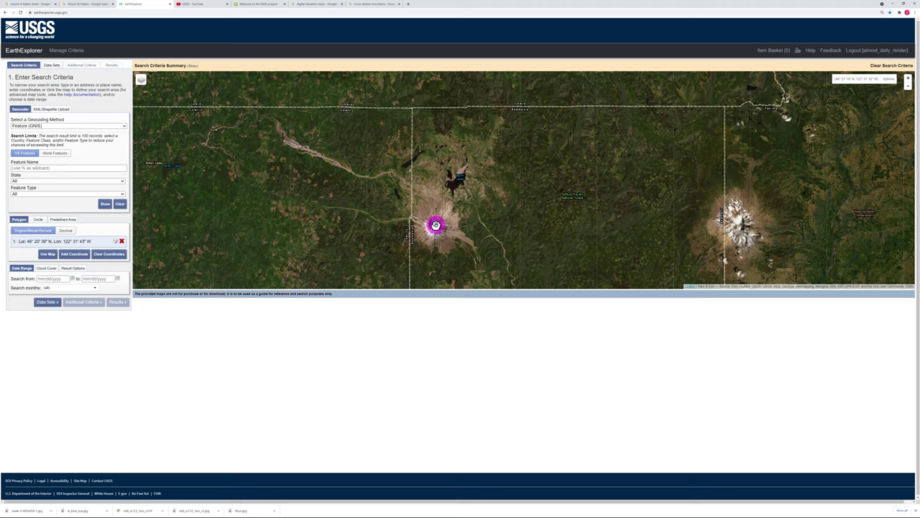
{"action": "mouse_move", "coordinate": [436, 225]}
{"action": "left_mouse_down"}
{"action": "mouse_move", "coordinate": [454, 241]}
{"action": "mouse_move", "coordinate": [448, 218]}
{"action": "left_mouse_up"}
{"action": "scroll", "coordinate": [439, 236], "scroll_direction": "up", "scroll_amount": 1}
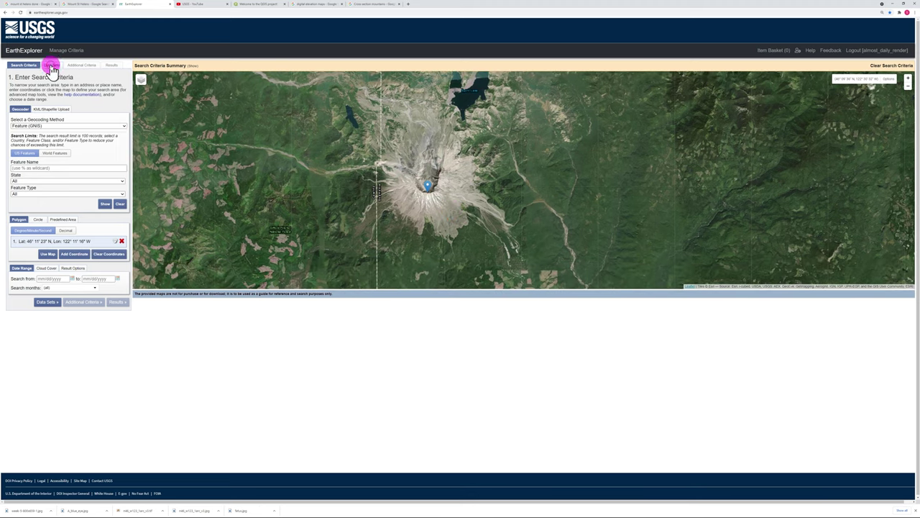
- Choose the SRTM 1 Arc-Second Global data set under Digital Elevation and SRTM, and run the search
{"action": "left_click", "coordinate": [50, 66]}
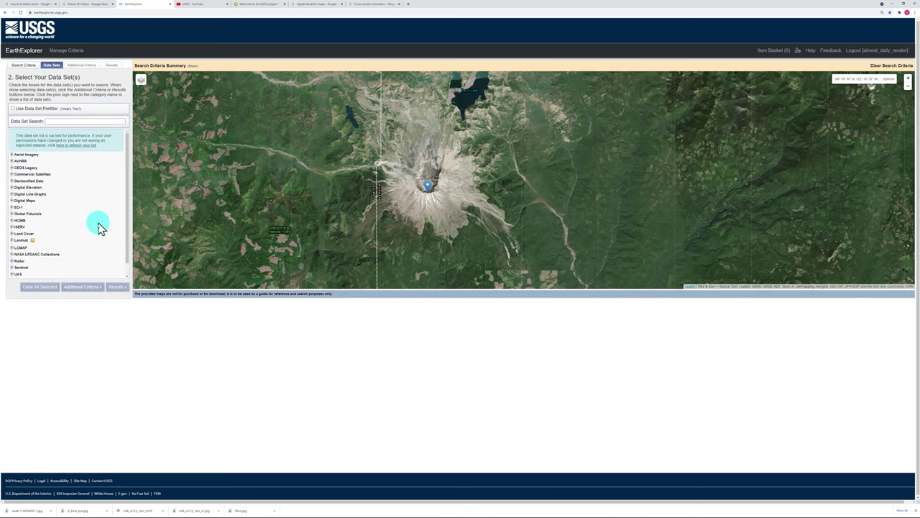
{"action": "left_click", "coordinate": [11, 187]}
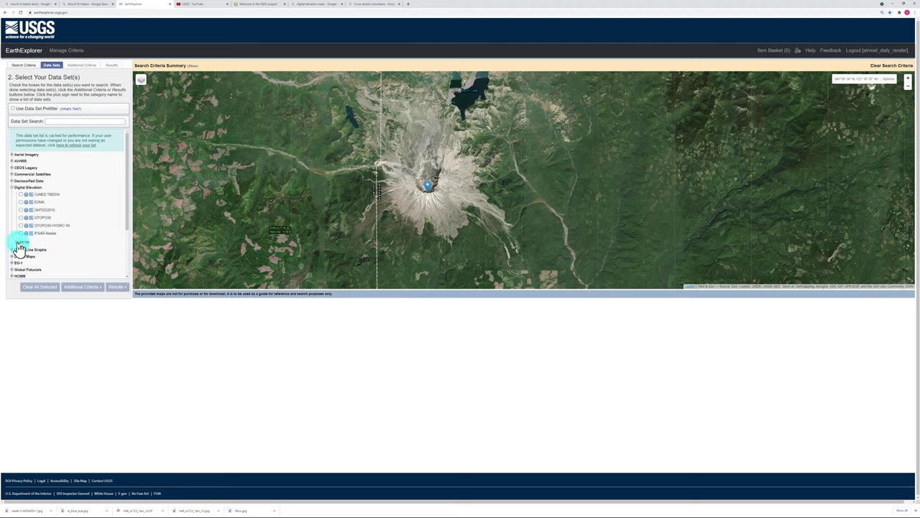
{"action": "left_click", "coordinate": [17, 243]}
{"action": "scroll", "coordinate": [56, 248], "scroll_direction": "down", "scroll_amount": 1}
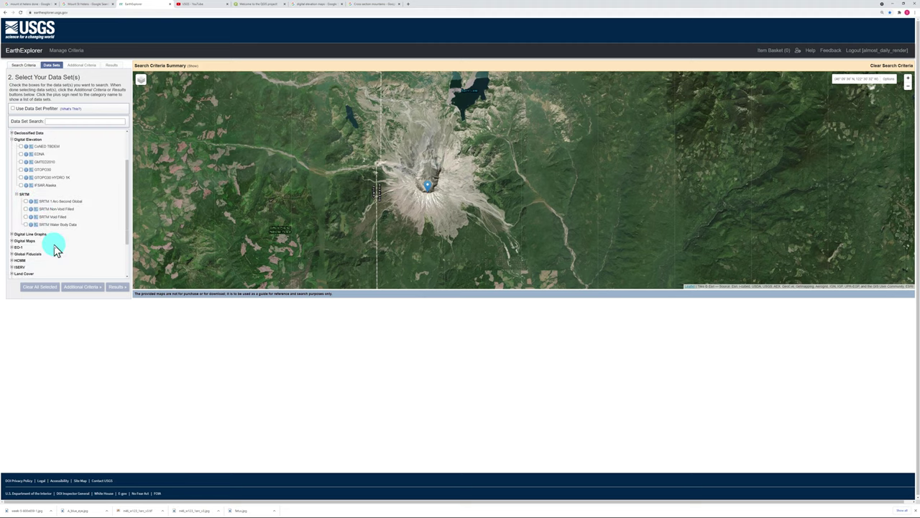
{"action": "left_click", "coordinate": [26, 201]}
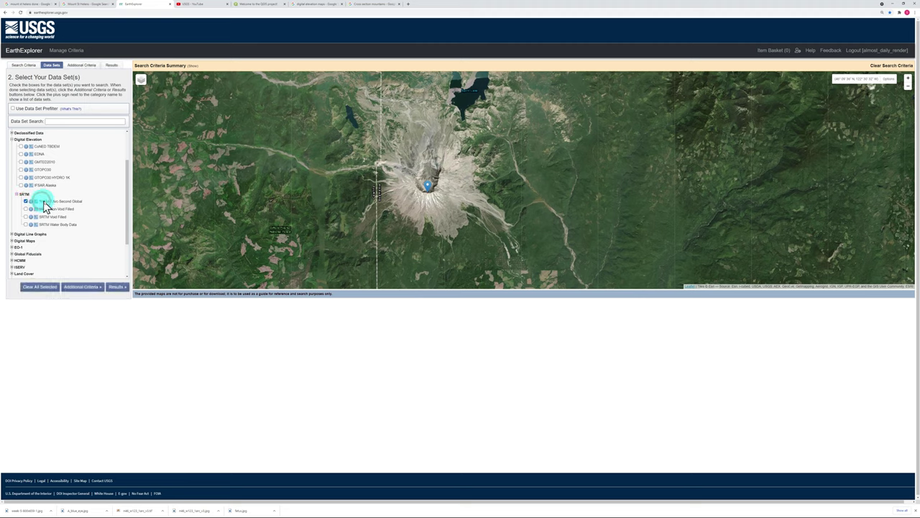
{"action": "left_click", "coordinate": [117, 287]}
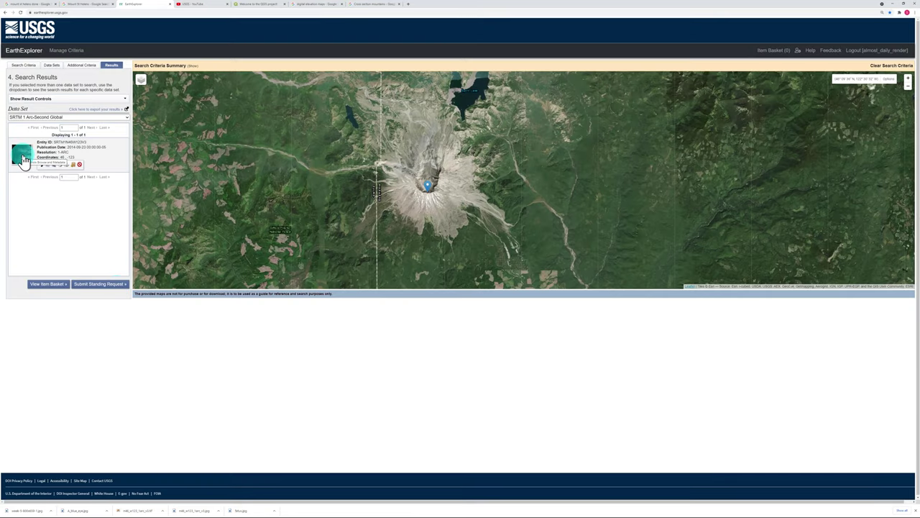
- Open the SRTM result's metadata and full-size browse image, and examine the elevation map around the bright volcano crater
{"action": "left_click", "coordinate": [22, 160]}
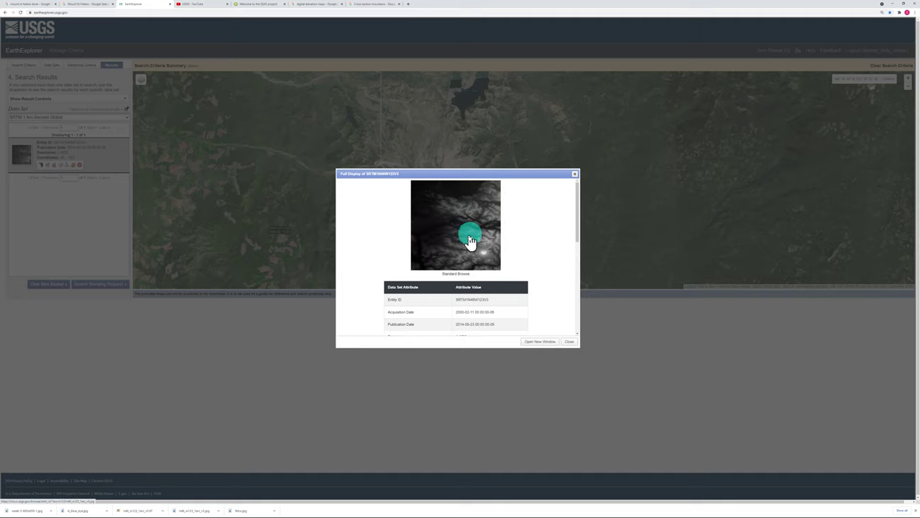
{"action": "scroll", "coordinate": [542, 264], "scroll_direction": "down", "scroll_amount": 3}
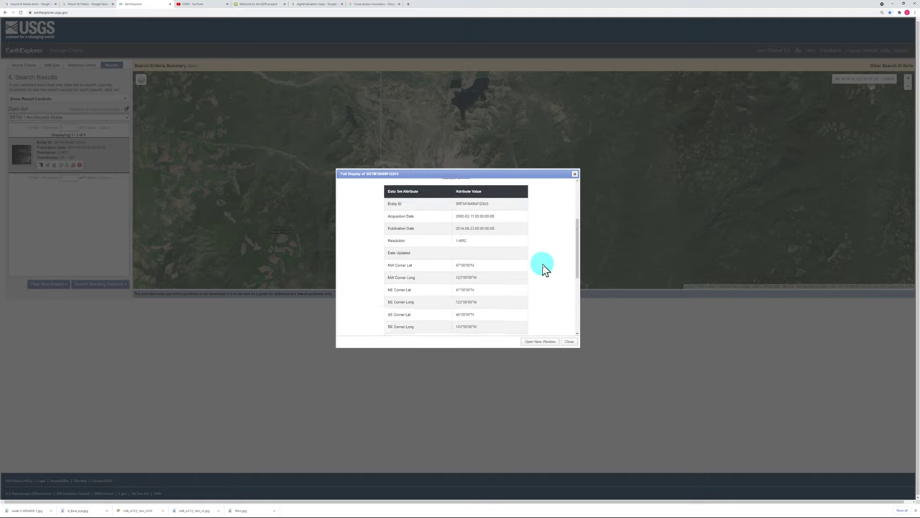
{"action": "scroll", "coordinate": [542, 266], "scroll_direction": "up", "scroll_amount": 3}
{"action": "left_click", "coordinate": [467, 243]}
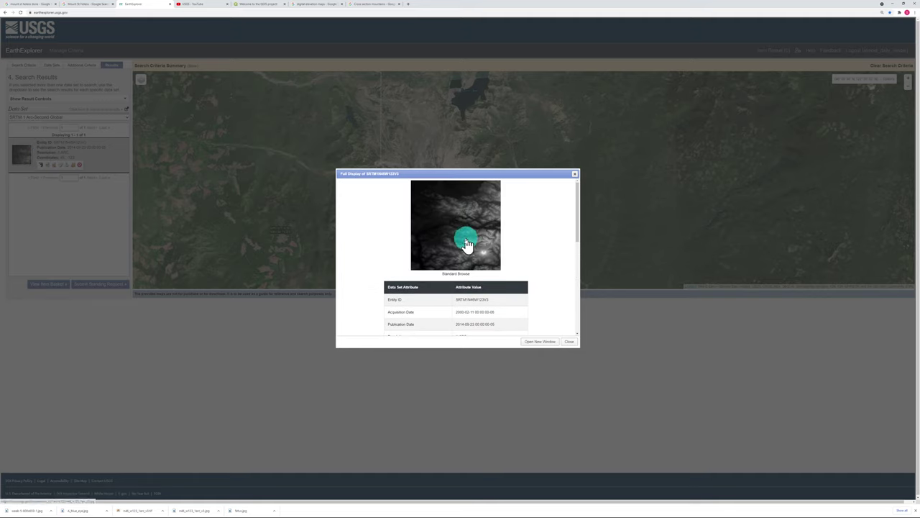
{"action": "left_click", "coordinate": [460, 247]}
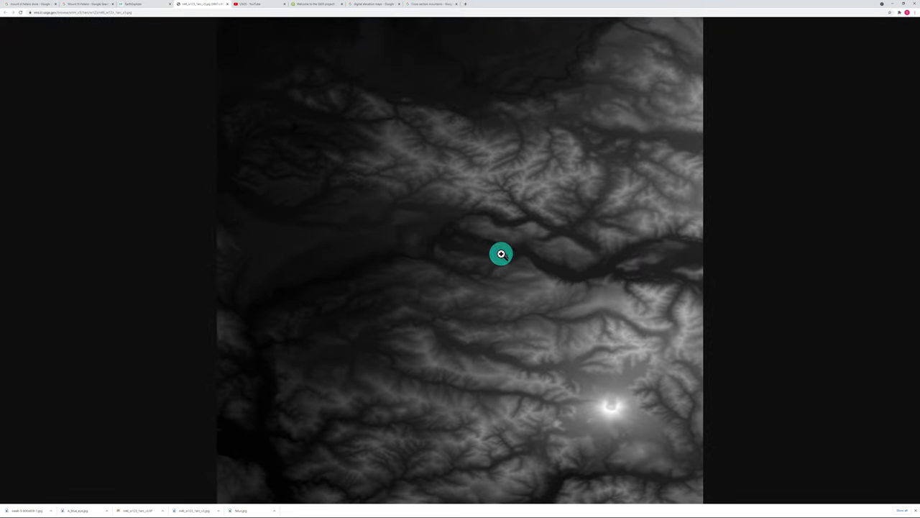
{"action": "left_click", "coordinate": [600, 397]}
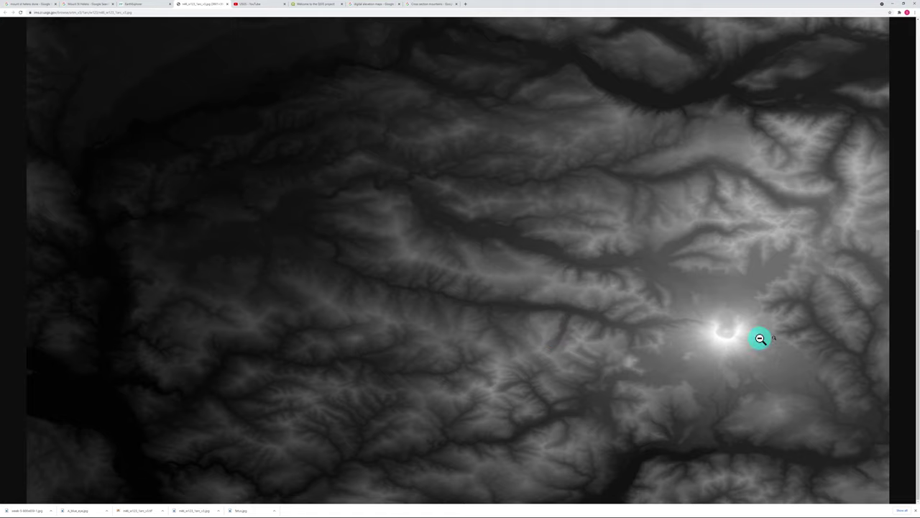
{"action": "left_click", "coordinate": [915, 258]}
{"action": "left_click_drag", "start_coordinate": [915, 260], "coordinate": [915, 356]}
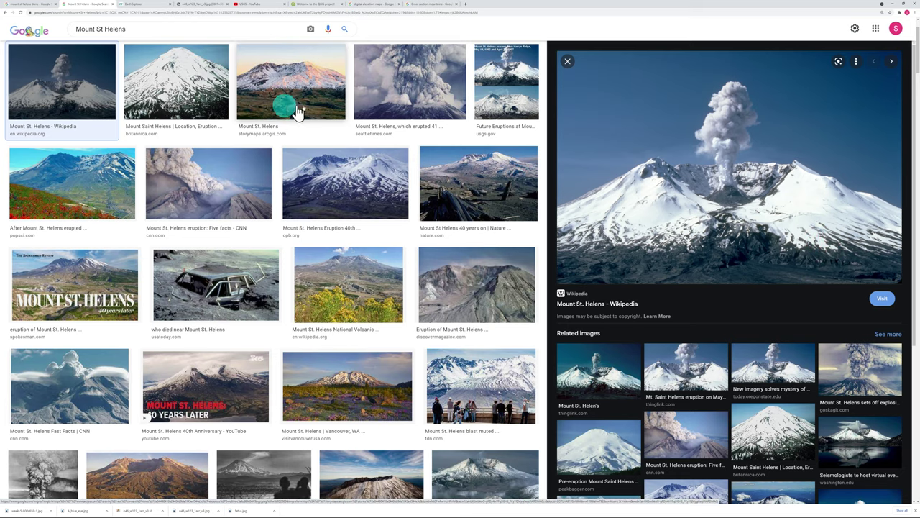
- View the USGS "Future Eruptions at Mount St. Helens" comparison photo and the Wikimedia Whaleback crater photo in the image searches
{"action": "left_click", "coordinate": [504, 92]}
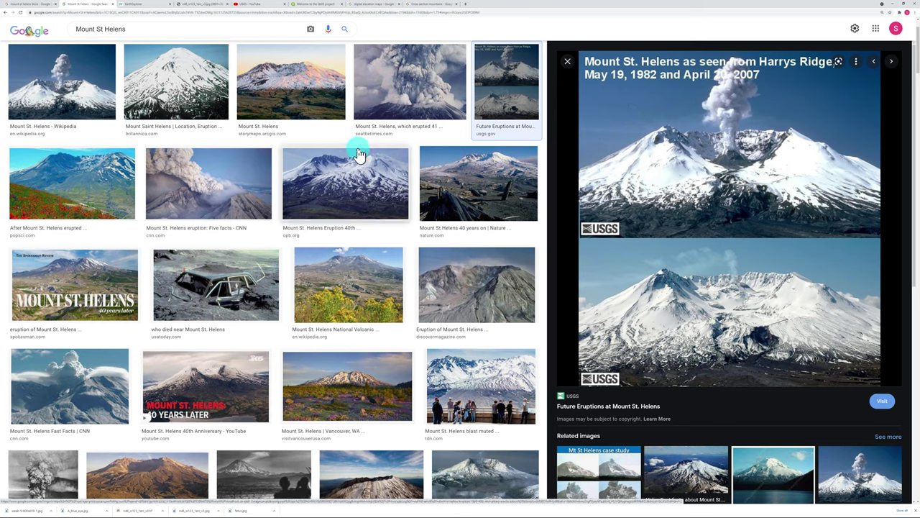
{"action": "left_click", "coordinate": [34, 6]}
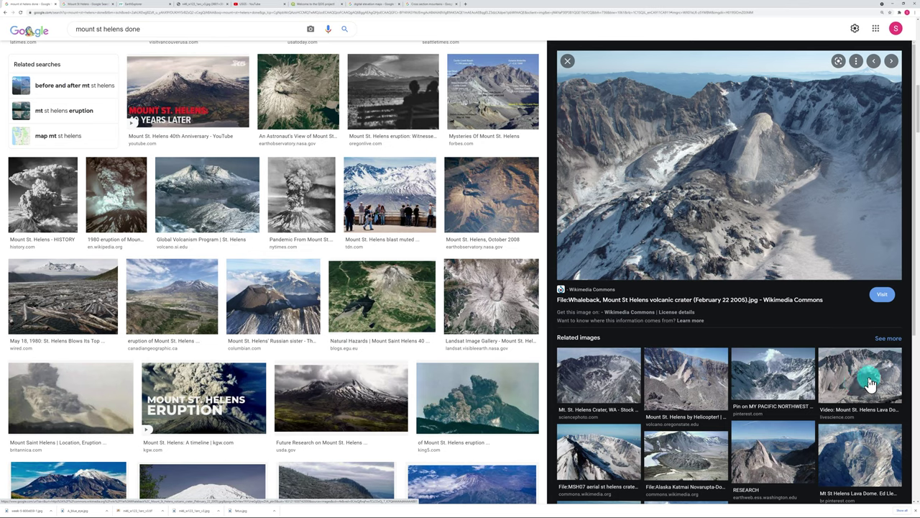
- Switch to the USGS YouTube channel and look through its "mount st helens" videos for dome growth and eruption footage
{"action": "left_click", "coordinate": [260, 7]}
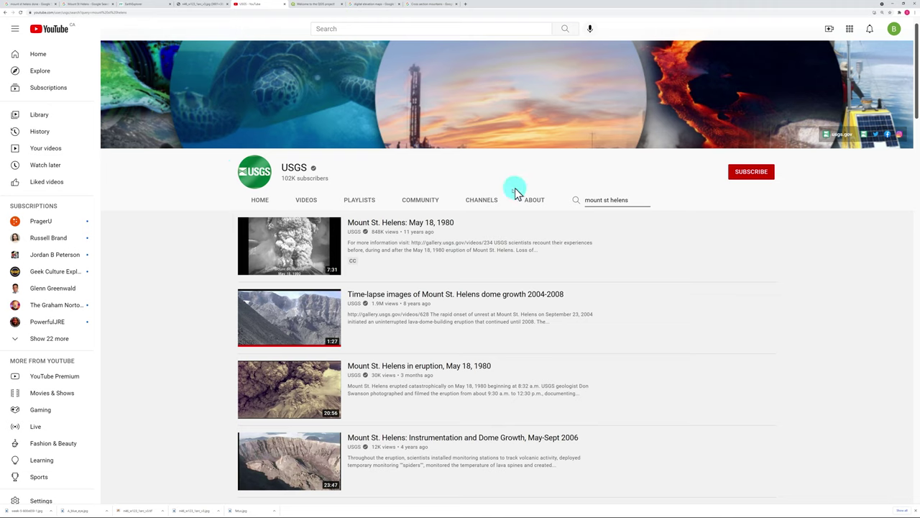
{"action": "scroll", "coordinate": [501, 209], "scroll_direction": "down", "scroll_amount": 2}
{"action": "scroll", "coordinate": [503, 210], "scroll_direction": "down", "scroll_amount": 4}
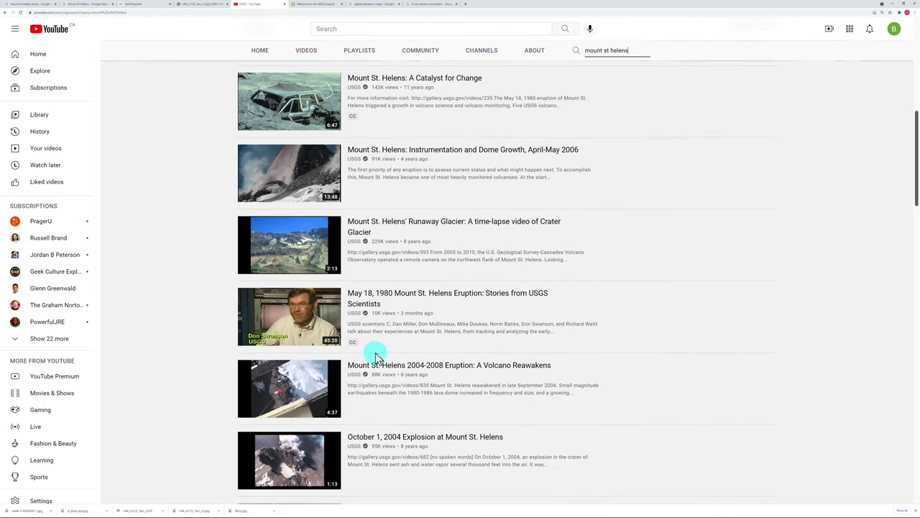
{"action": "scroll", "coordinate": [377, 352], "scroll_direction": "down", "scroll_amount": 3}
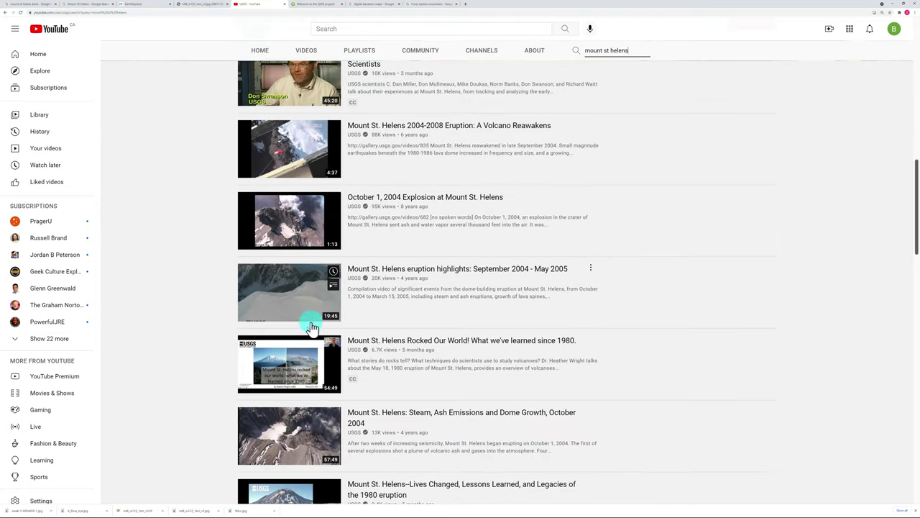
{"action": "scroll", "coordinate": [312, 352], "scroll_direction": "down", "scroll_amount": 3}
{"action": "scroll", "coordinate": [312, 352], "scroll_direction": "down", "scroll_amount": 3}
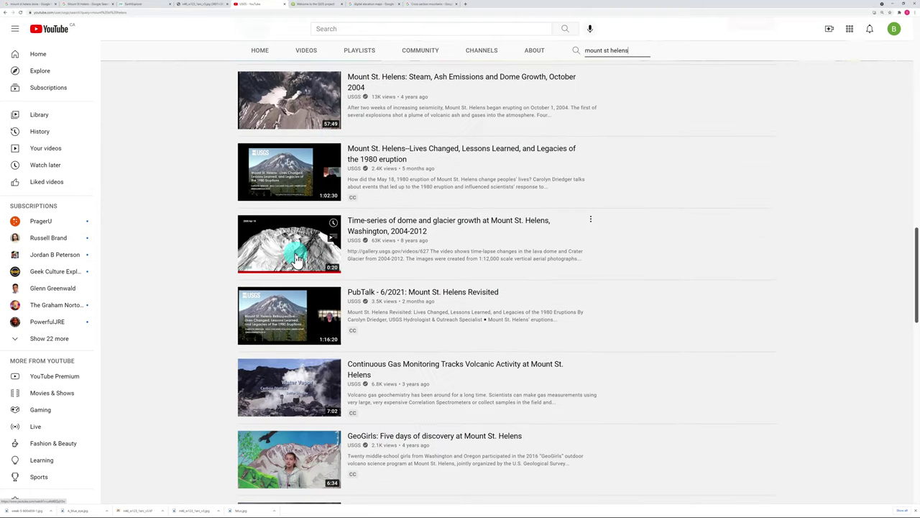
{"action": "scroll", "coordinate": [299, 258], "scroll_direction": "up", "scroll_amount": 10}
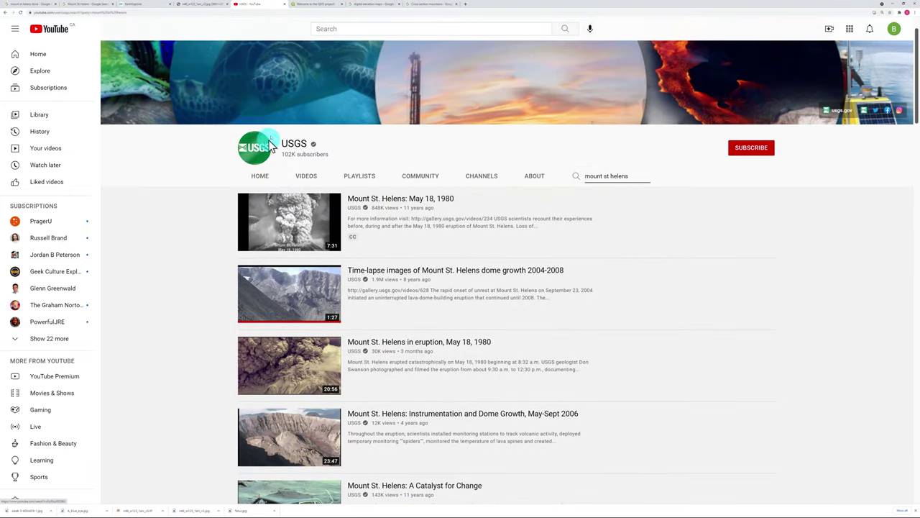
- Return to the image searches and review the crater dome photo and the 1982 and 2007 comparison photo
{"action": "left_click", "coordinate": [48, 6]}
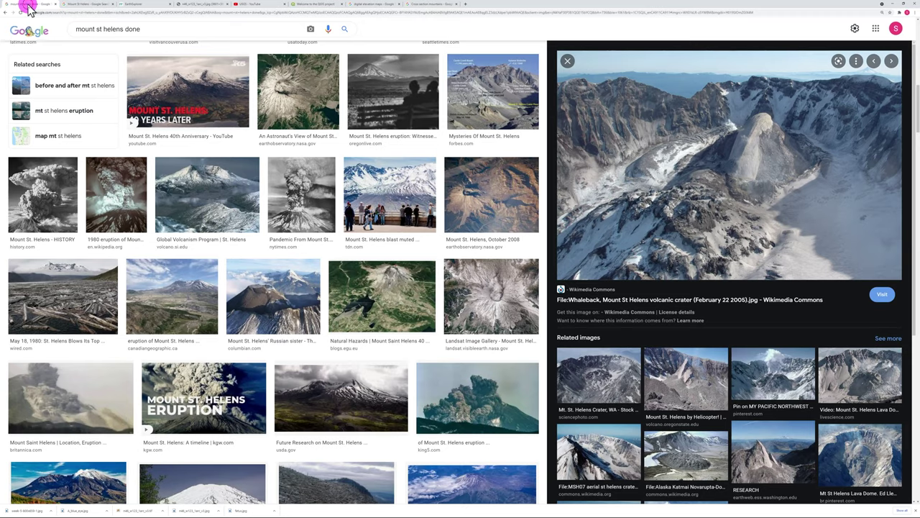
{"action": "left_click", "coordinate": [79, 5]}
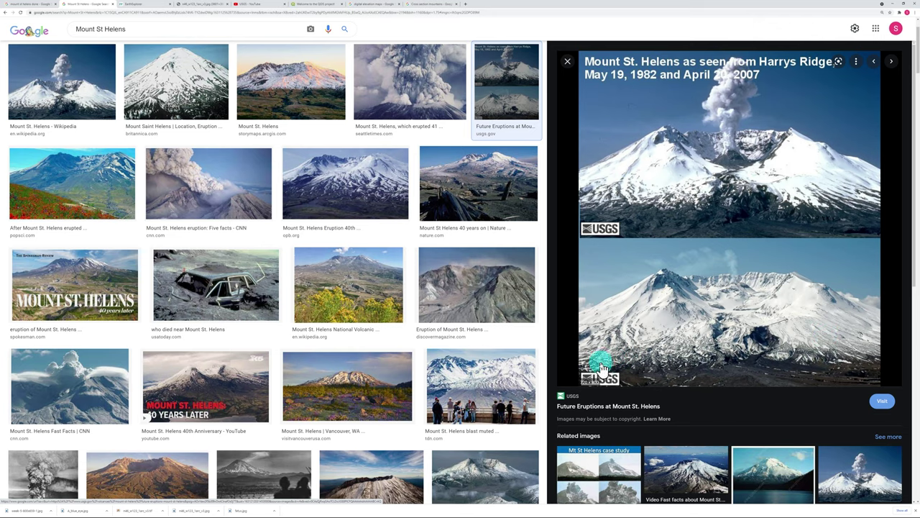
- View The Guardian's Mount St. Helens photo with onlookers in the image search, and switch from the browser to Cinema 4D
{"action": "left_click", "coordinate": [484, 377]}
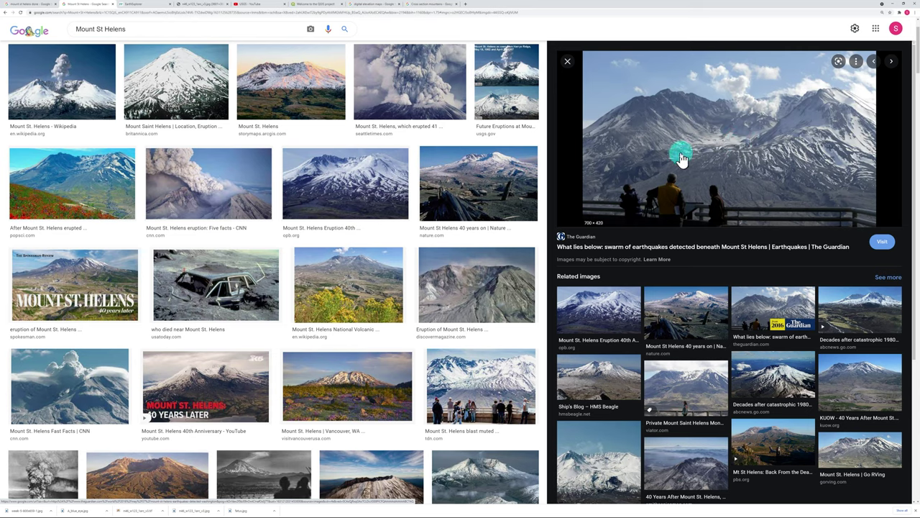
{"action": "left_click", "coordinate": [895, 9]}
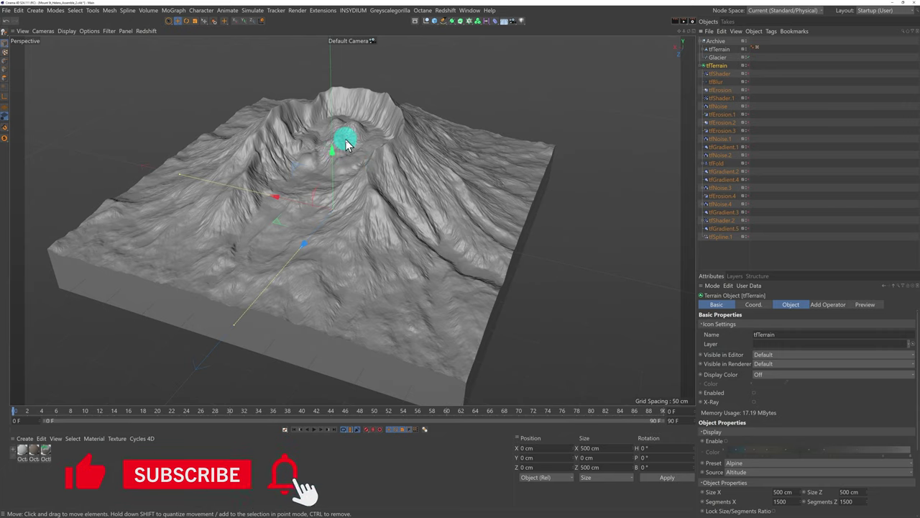
- Examine the finished volcano terrain closely, from the crater and its dome to the eroded slopes and channels
{"action": "scroll", "coordinate": [347, 144], "scroll_direction": "up", "scroll_amount": 6}
{"action": "scroll", "coordinate": [345, 141], "scroll_direction": "up", "scroll_amount": 3}
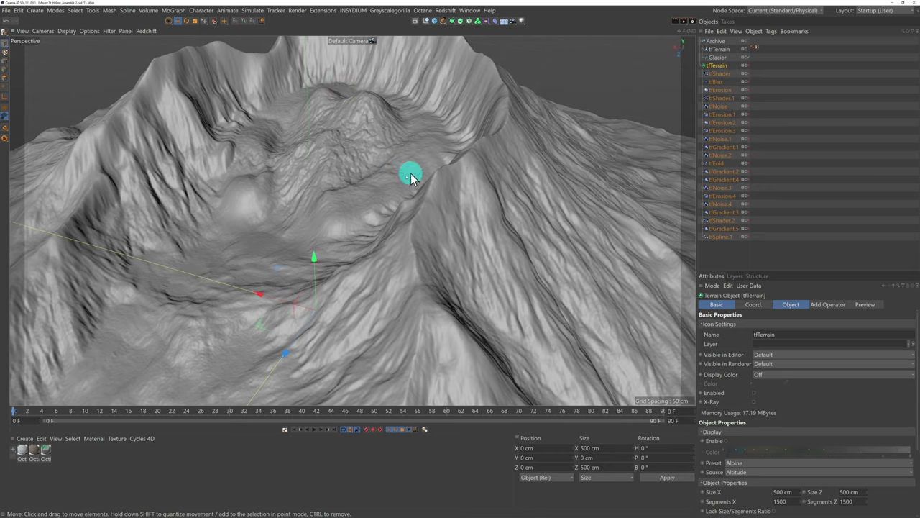
{"action": "scroll", "coordinate": [339, 197], "scroll_direction": "down", "scroll_amount": 5}
{"action": "scroll", "coordinate": [341, 201], "scroll_direction": "down", "scroll_amount": 2}
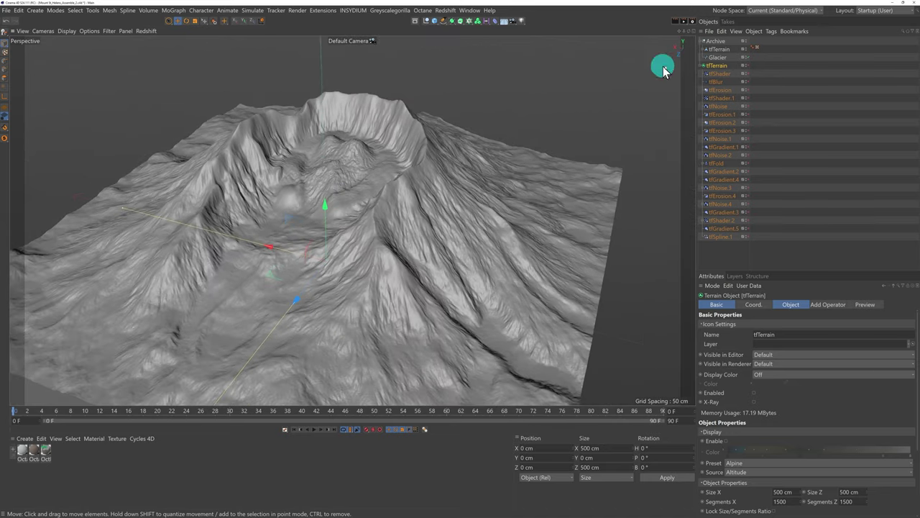
{"action": "left_click_drag", "start_coordinate": [460, 259], "coordinate": [460, 257], "text": "alt"}
{"action": "scroll", "coordinate": [401, 194], "scroll_direction": "up", "scroll_amount": 5}
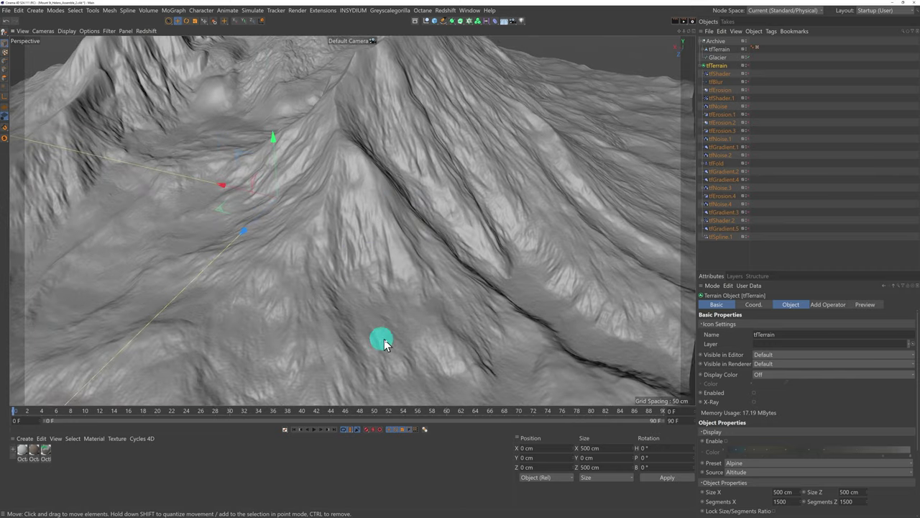
{"action": "left_click_drag", "start_coordinate": [688, 31], "coordinate": [460, 258]}
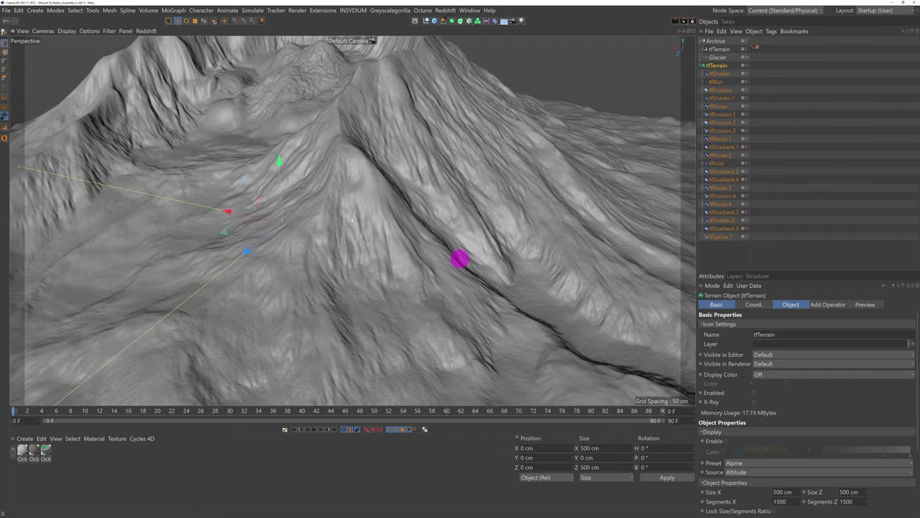
{"action": "left_click_drag", "start_coordinate": [686, 37], "coordinate": [460, 259]}
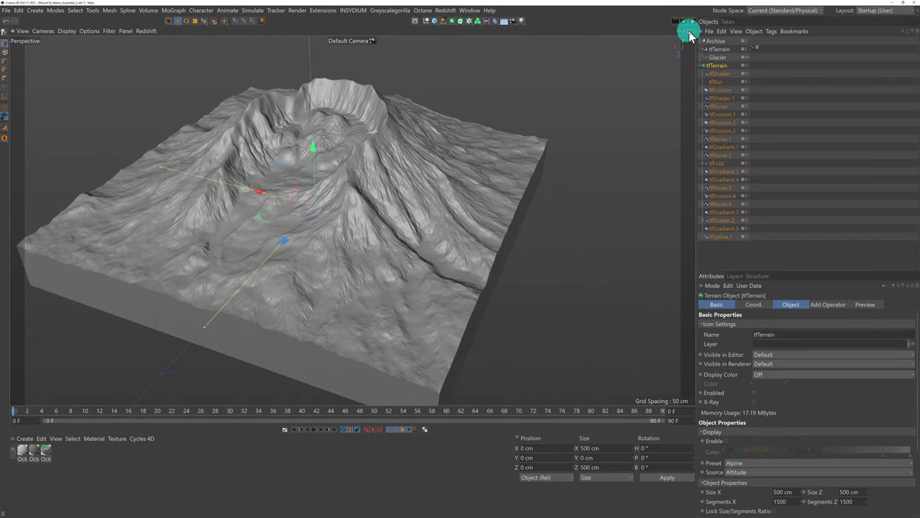
- Hide the archived tfTerrain polygon object and collapse the Archive group
{"action": "left_click", "coordinate": [745, 49], "text": "alt"}
{"action": "left_click", "coordinate": [746, 49], "text": "alt"}
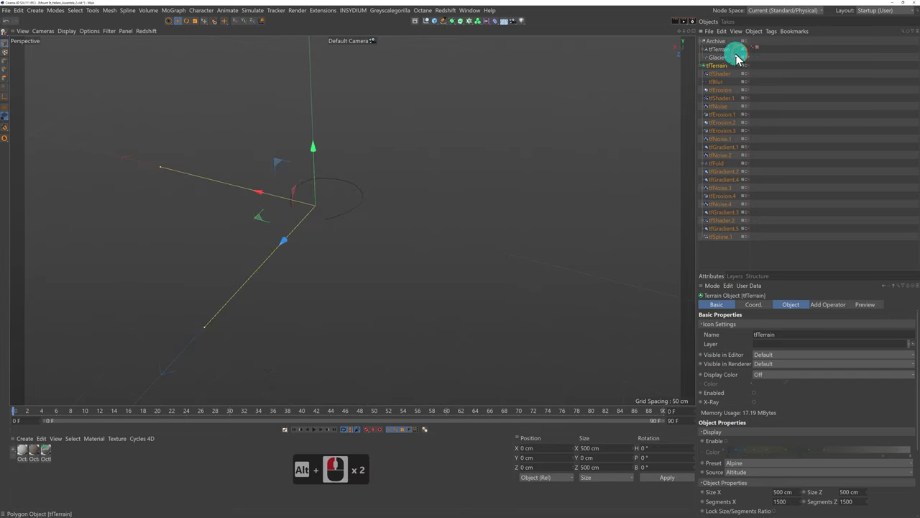
{"action": "left_click", "coordinate": [703, 42]}
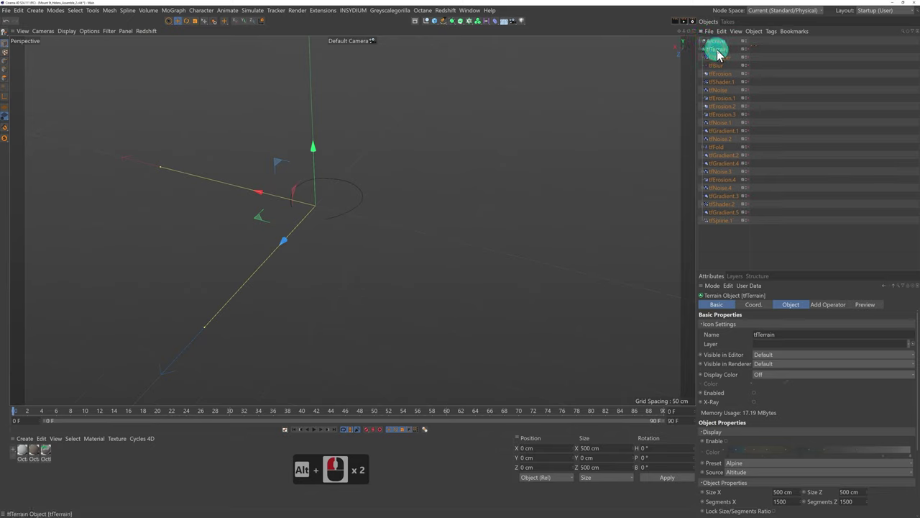
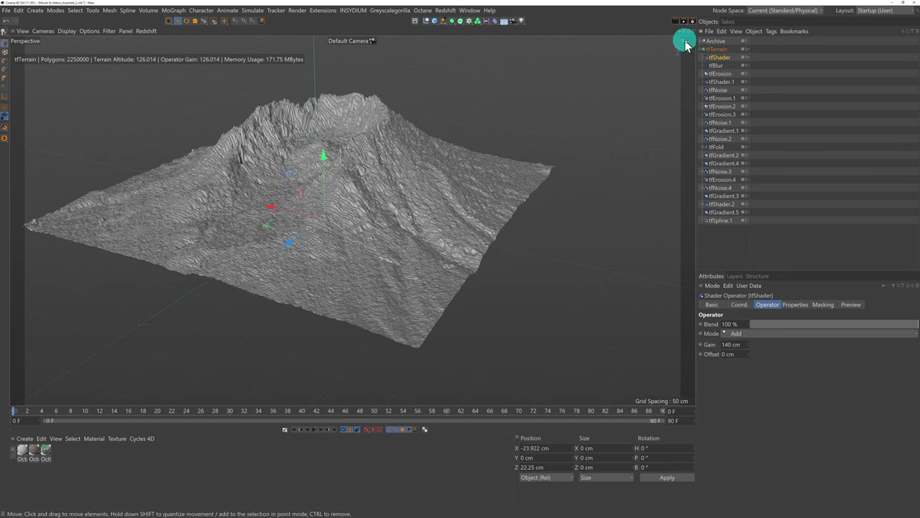
- Enable the tfBlur operator on the terrain, keeping its blur mode on Gauss
{"action": "left_click_drag", "start_coordinate": [689, 38], "coordinate": [680, 36]}
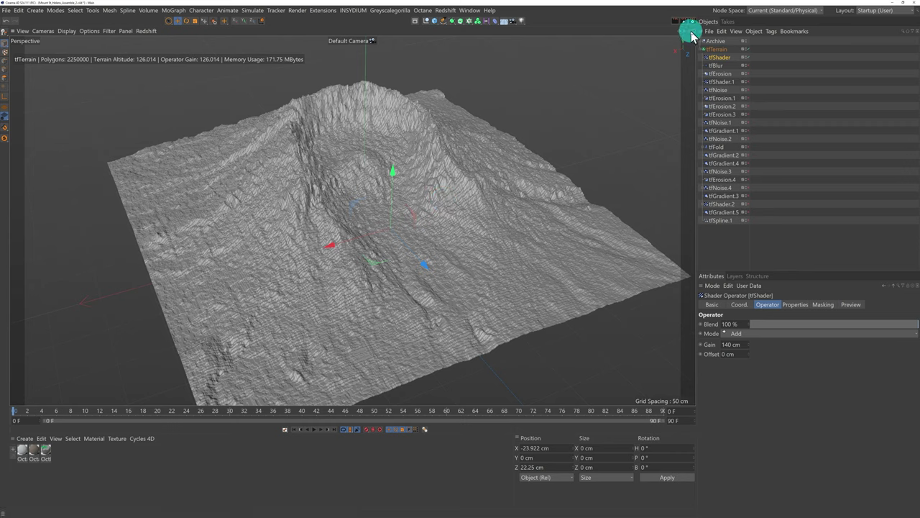
{"action": "mouse_move", "coordinate": [689, 33]}
{"action": "left_mouse_down"}
{"action": "mouse_move", "coordinate": [656, 89]}
{"action": "mouse_move", "coordinate": [624, 57]}
{"action": "mouse_move", "coordinate": [679, 33]}
{"action": "mouse_move", "coordinate": [672, 29]}
{"action": "left_mouse_up"}
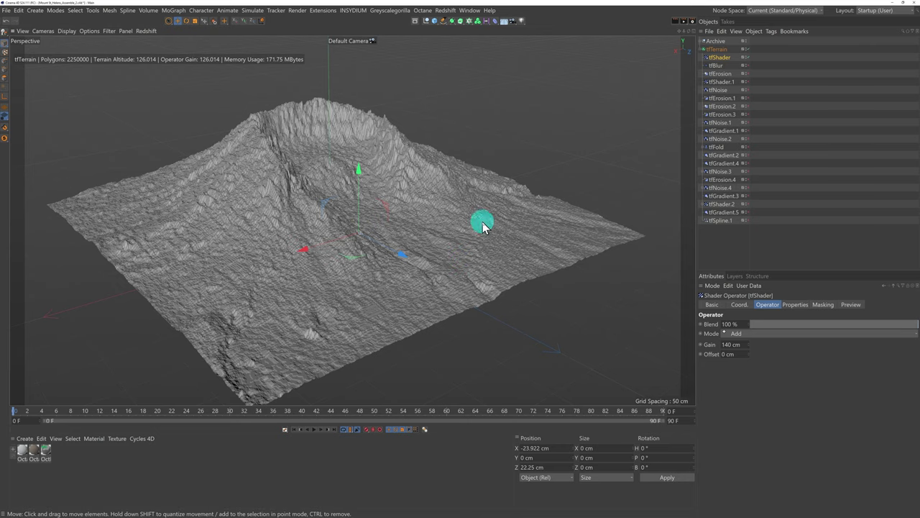
{"action": "left_click", "coordinate": [717, 66]}
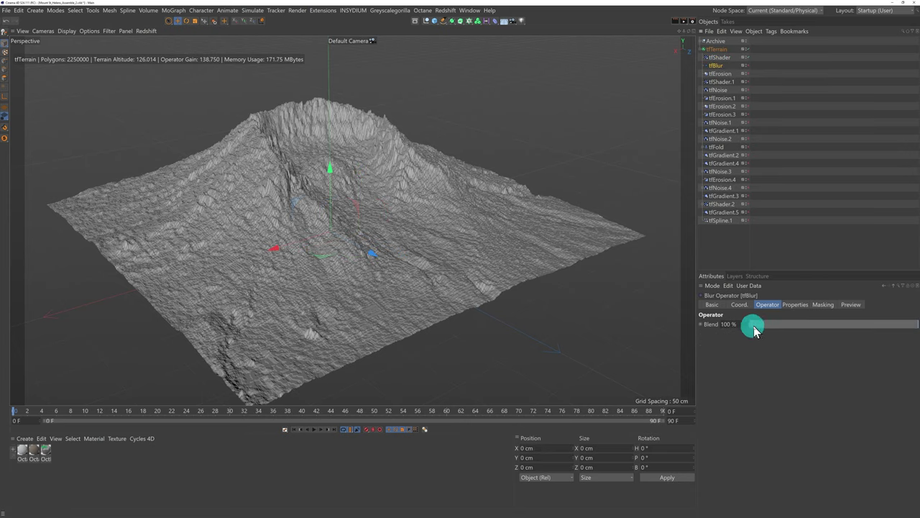
{"action": "left_click", "coordinate": [798, 305]}
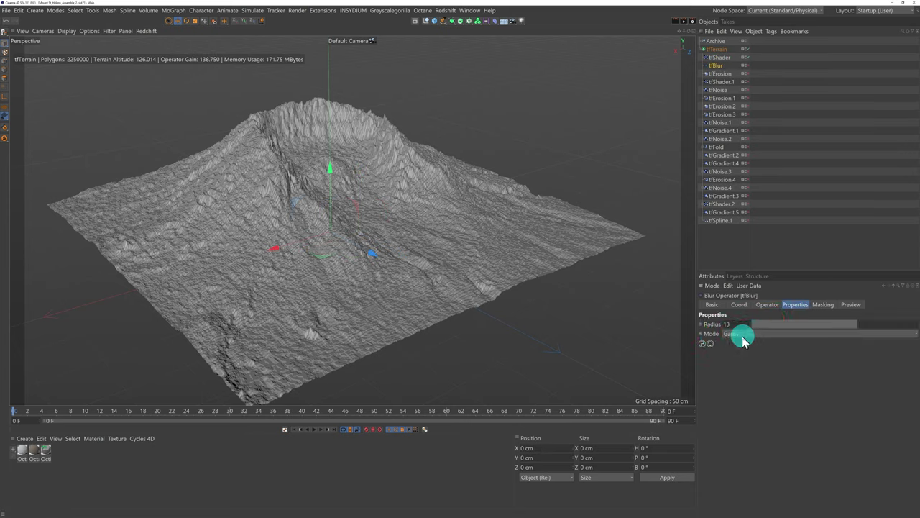
{"action": "left_click", "coordinate": [731, 336]}
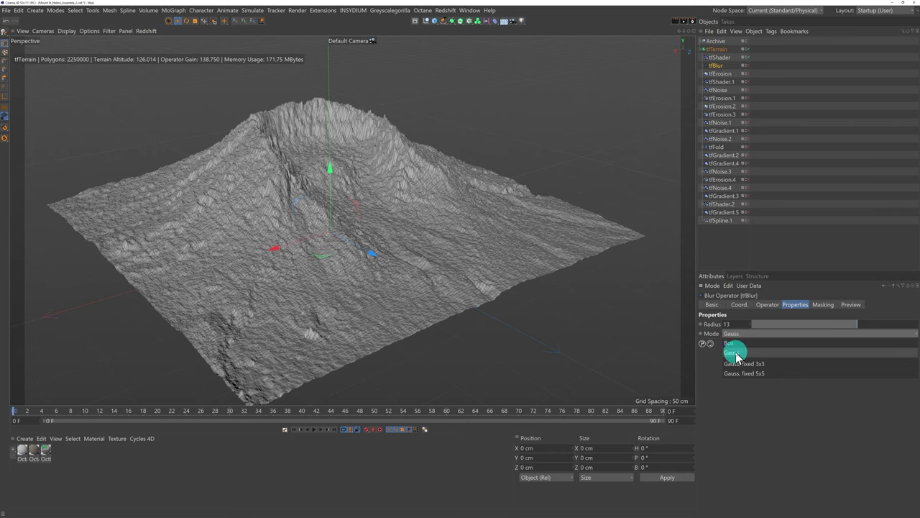
{"action": "left_click", "coordinate": [736, 354]}
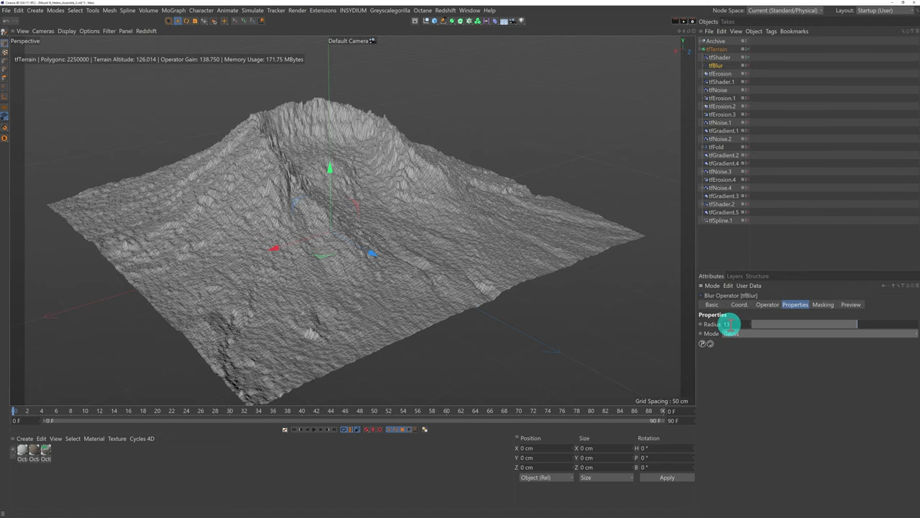
{"action": "left_click", "coordinate": [746, 65]}
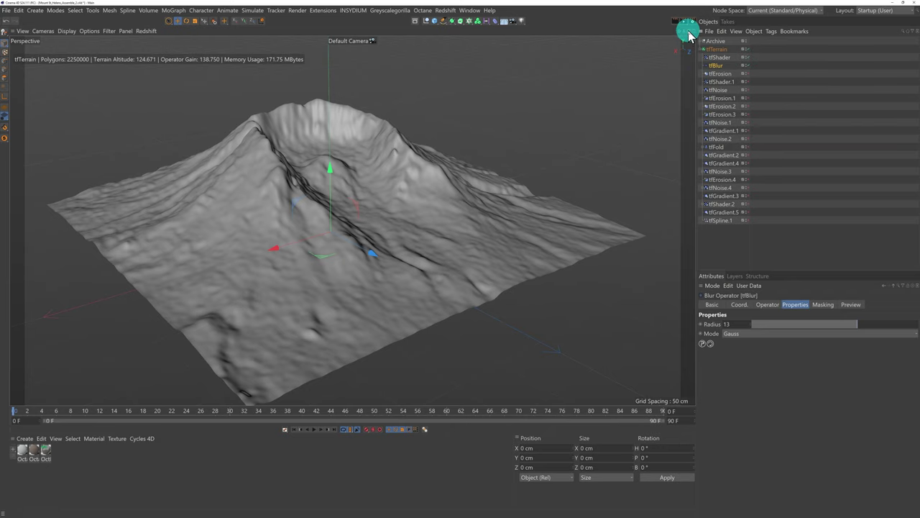
- Examine the blurred terrain from several angles around the crater rim, the dome and the outer slopes
{"action": "left_click_drag", "start_coordinate": [688, 33], "coordinate": [539, 46]}
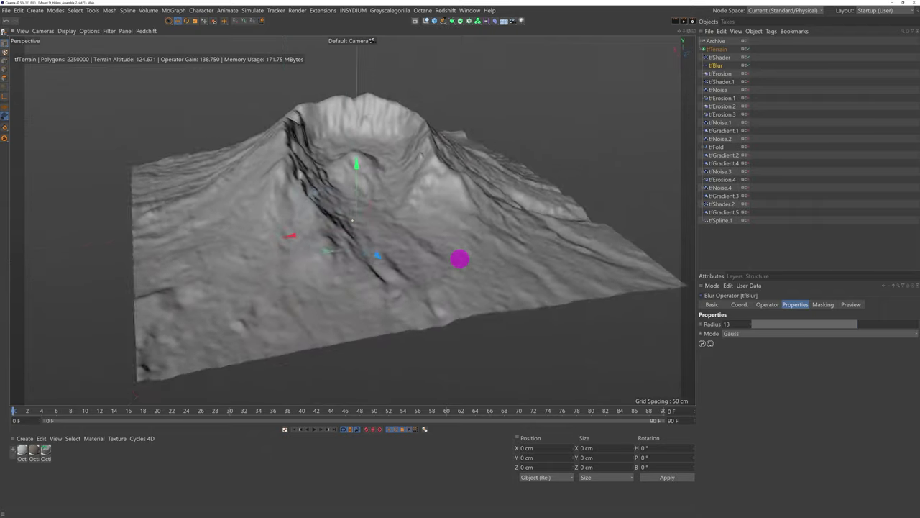
{"action": "left_click_drag", "start_coordinate": [460, 258], "coordinate": [462, 259]}
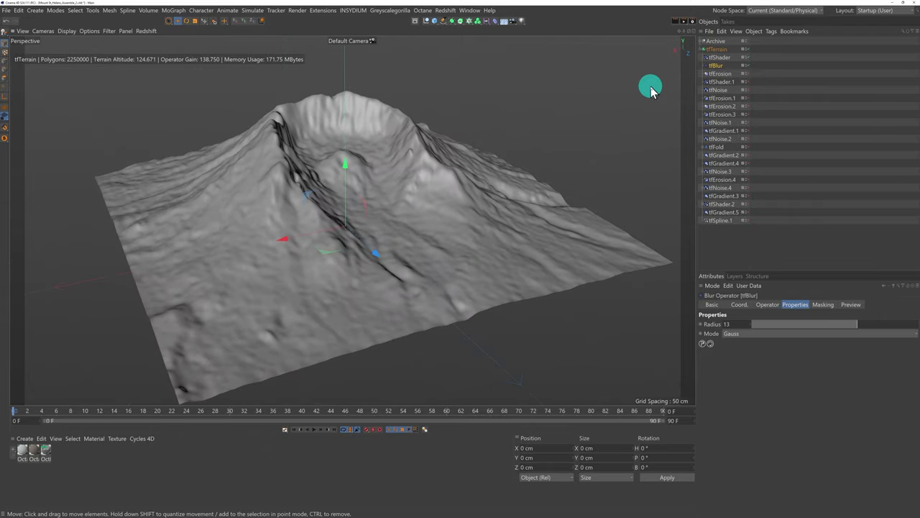
{"action": "left_click_drag", "start_coordinate": [688, 36], "coordinate": [460, 259]}
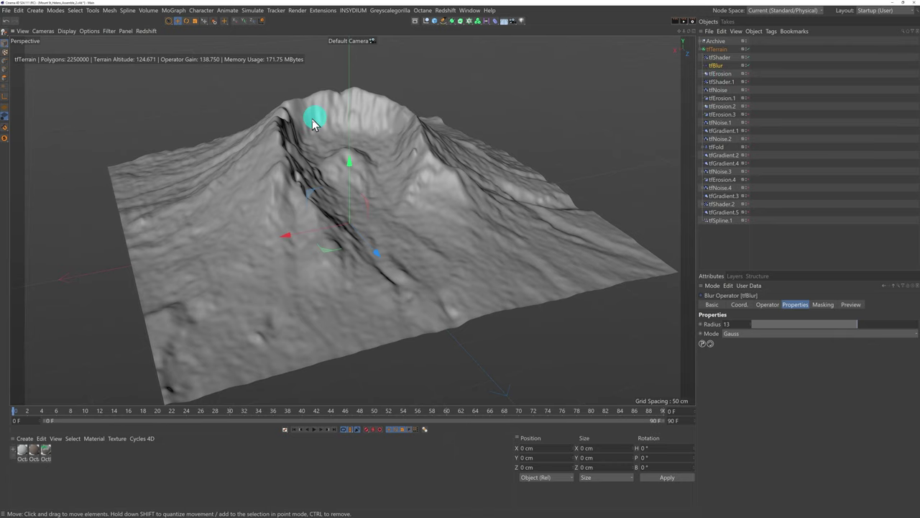
{"action": "scroll", "coordinate": [289, 131], "scroll_direction": "up", "scroll_amount": 5}
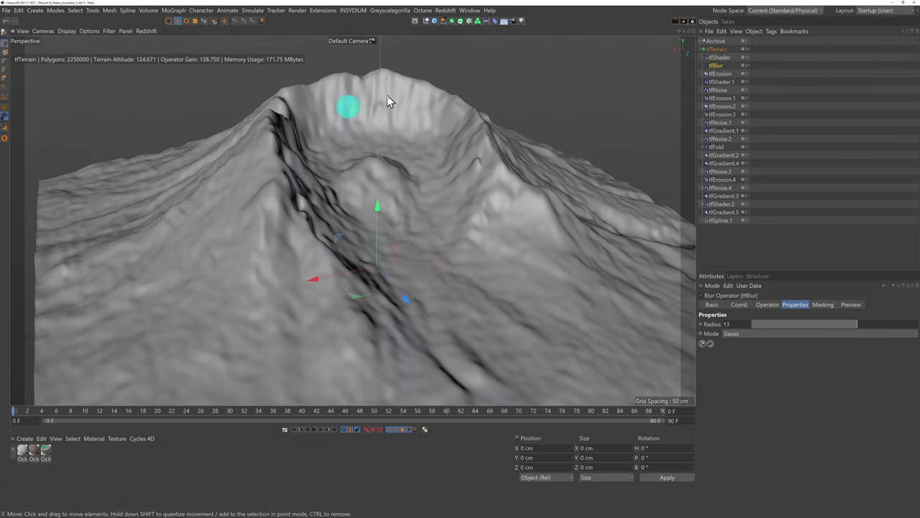
{"action": "left_click_drag", "start_coordinate": [688, 36], "coordinate": [690, 36]}
{"action": "left_click", "coordinate": [448, 214]}
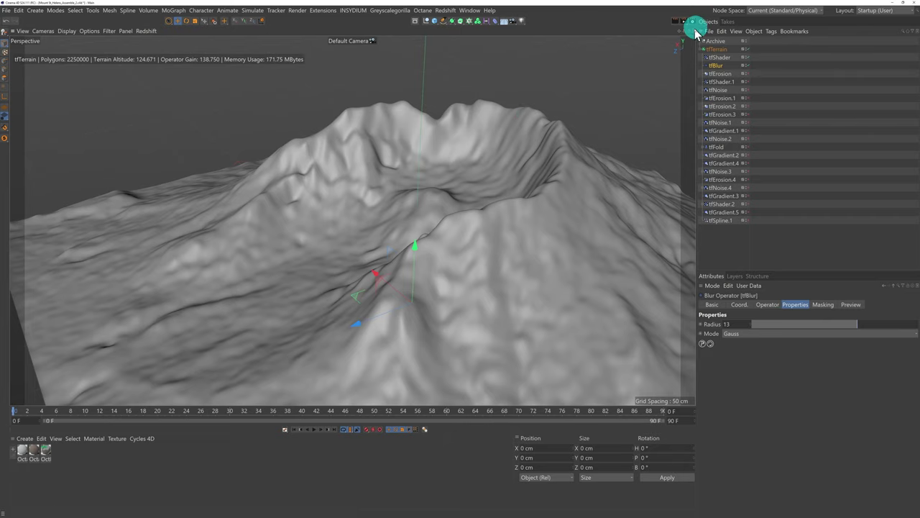
{"action": "mouse_move", "coordinate": [684, 34]}
{"action": "left_mouse_down"}
{"action": "mouse_move", "coordinate": [460, 259]}
{"action": "mouse_move", "coordinate": [688, 29]}
{"action": "left_mouse_up"}
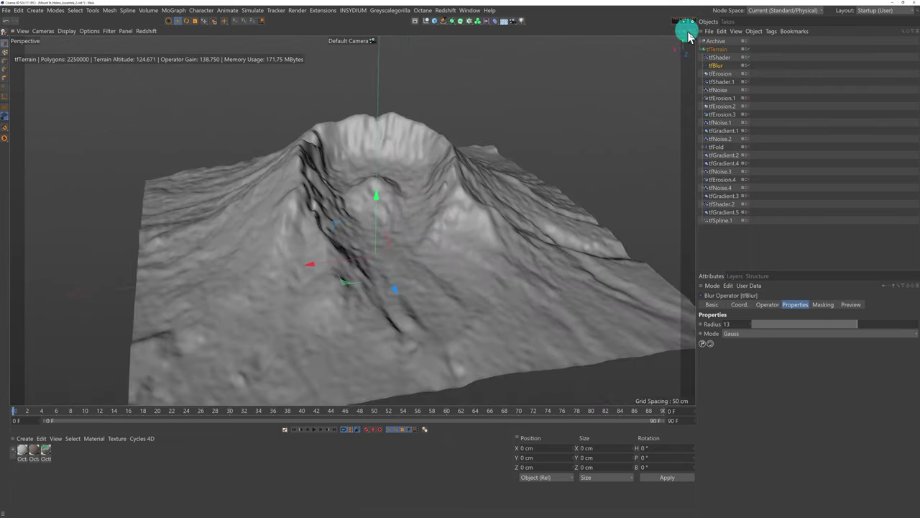
- Enable the tfErosion thermal weathering operator and inspect its effect on the crater walls and slopes
{"action": "left_click", "coordinate": [721, 74]}
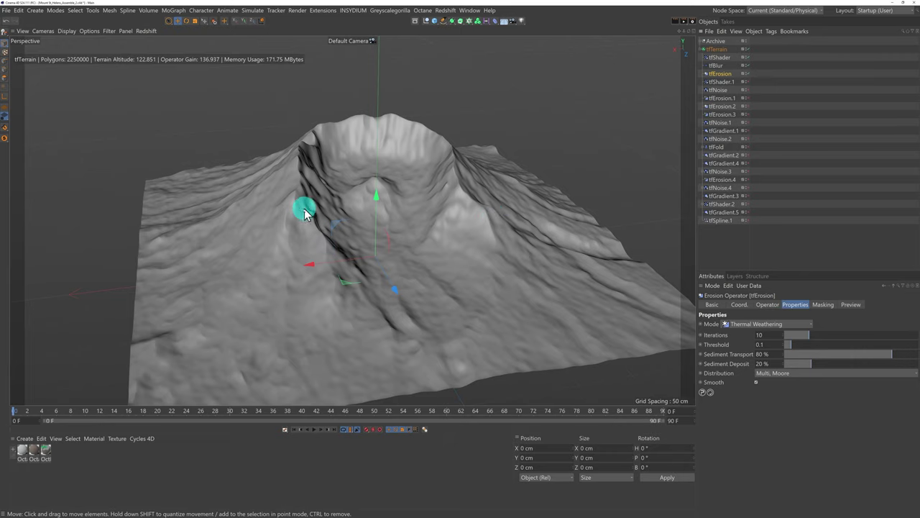
{"action": "left_click", "coordinate": [458, 259]}
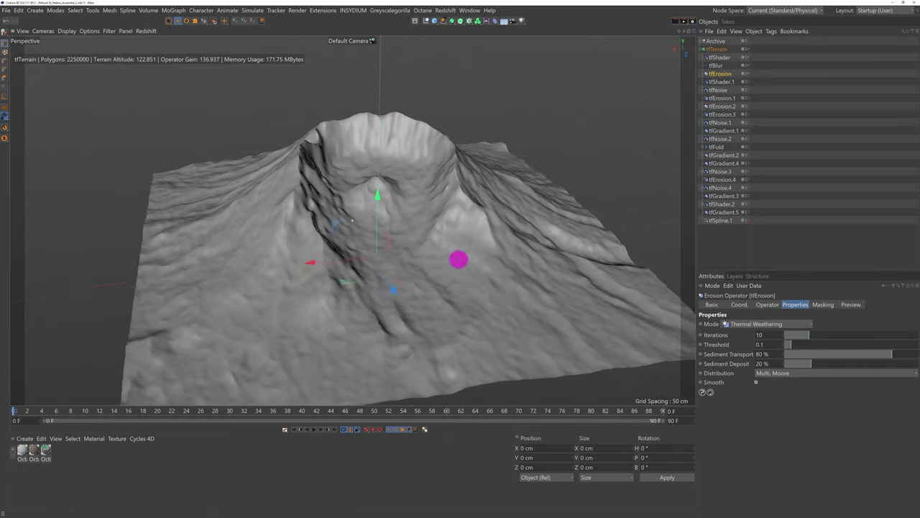
{"action": "left_click_drag", "start_coordinate": [458, 259], "coordinate": [460, 258], "text": "alt"}
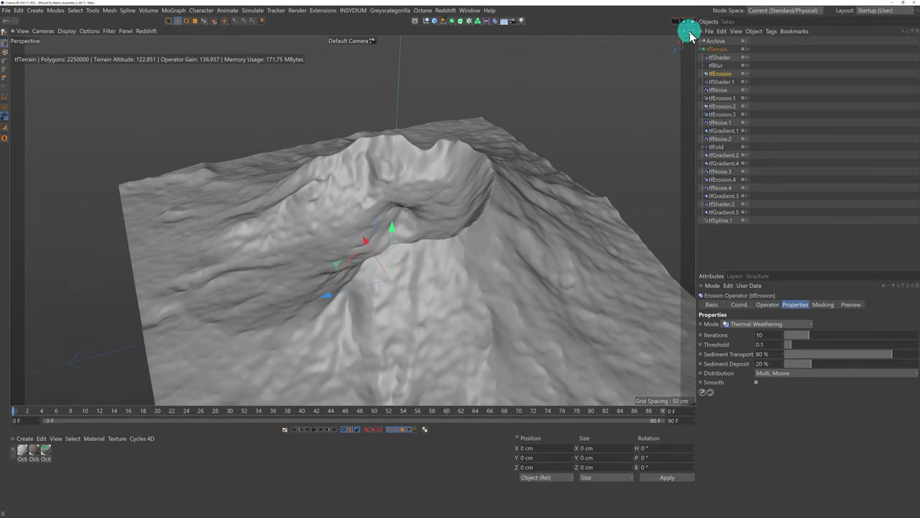
{"action": "left_click_drag", "start_coordinate": [688, 32], "coordinate": [460, 258]}
{"action": "left_click_drag", "start_coordinate": [680, 36], "coordinate": [460, 256]}
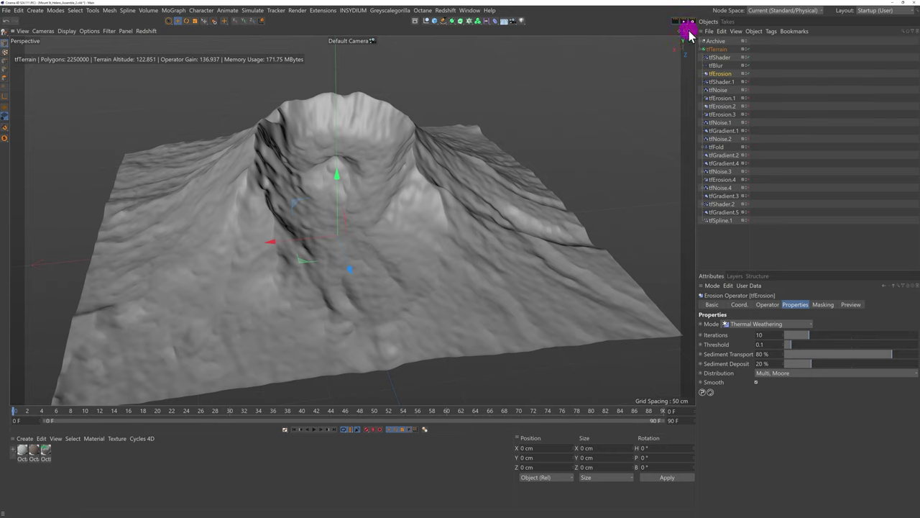
{"action": "left_click_drag", "start_coordinate": [688, 31], "coordinate": [460, 259]}
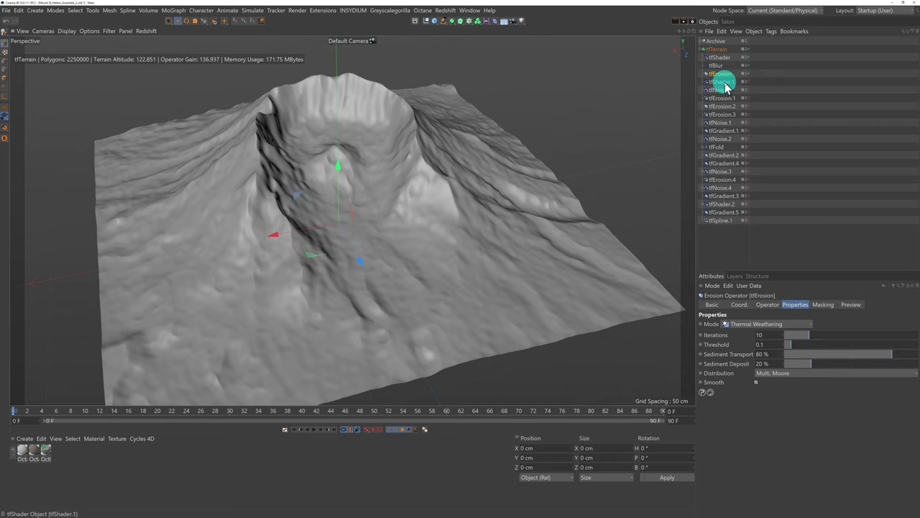
- Review the Noise shader settings of the tfShader.1 operator, including the noise type, and return to the operator's properties
{"action": "left_click", "coordinate": [724, 83]}
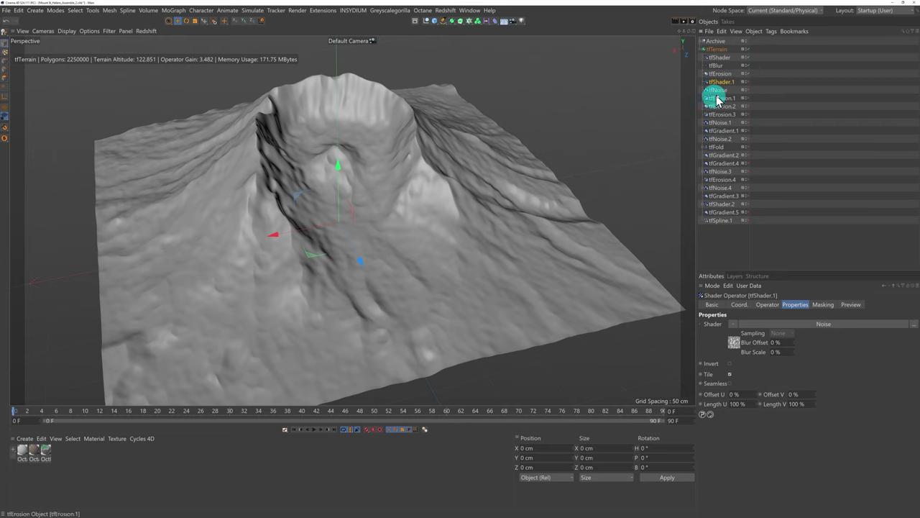
{"action": "left_click", "coordinate": [732, 323]}
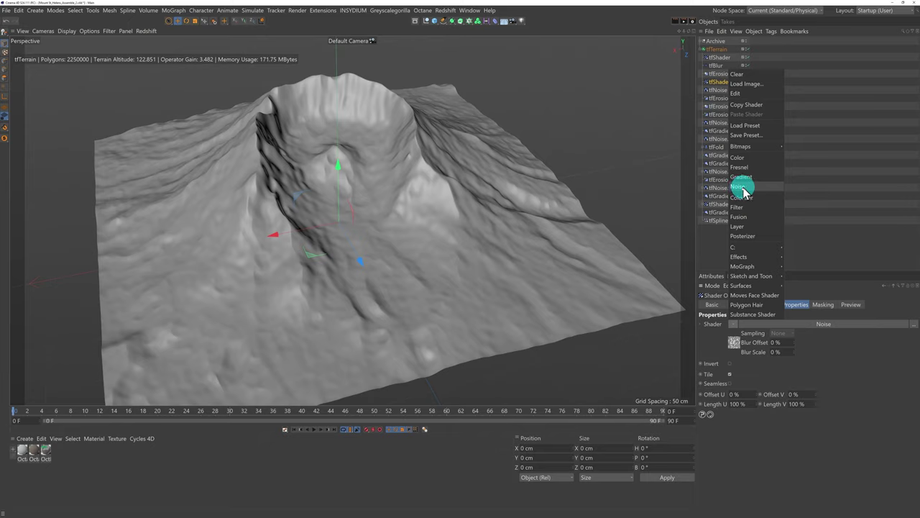
{"action": "left_click", "coordinate": [734, 348]}
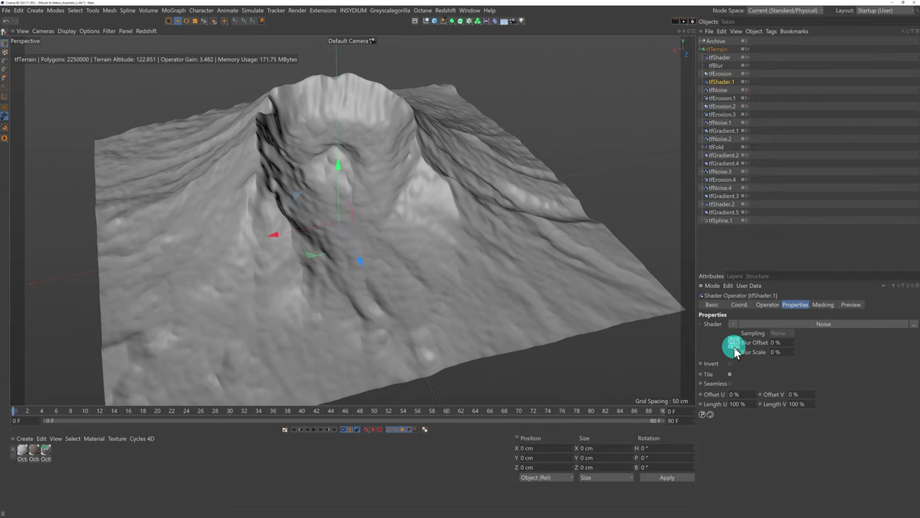
{"action": "left_click", "coordinate": [736, 347]}
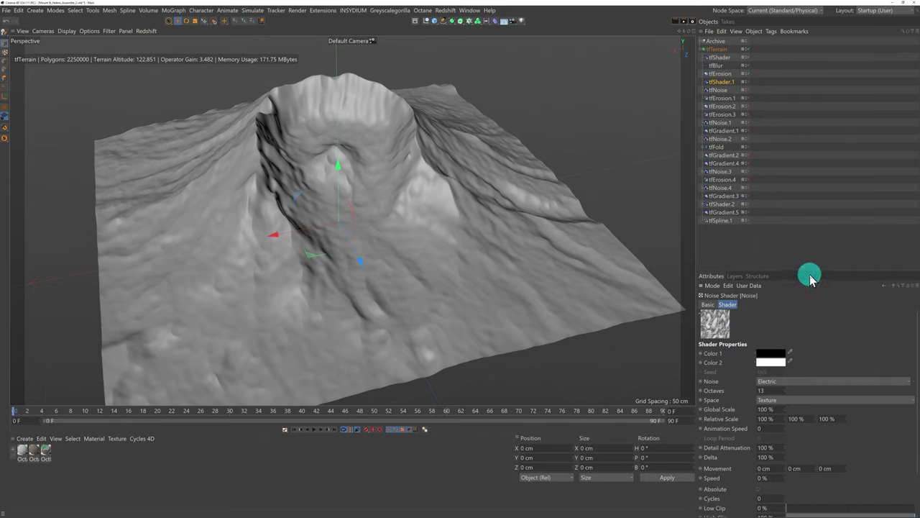
{"action": "left_click_drag", "start_coordinate": [807, 270], "coordinate": [809, 166]}
{"action": "left_click", "coordinate": [766, 280]}
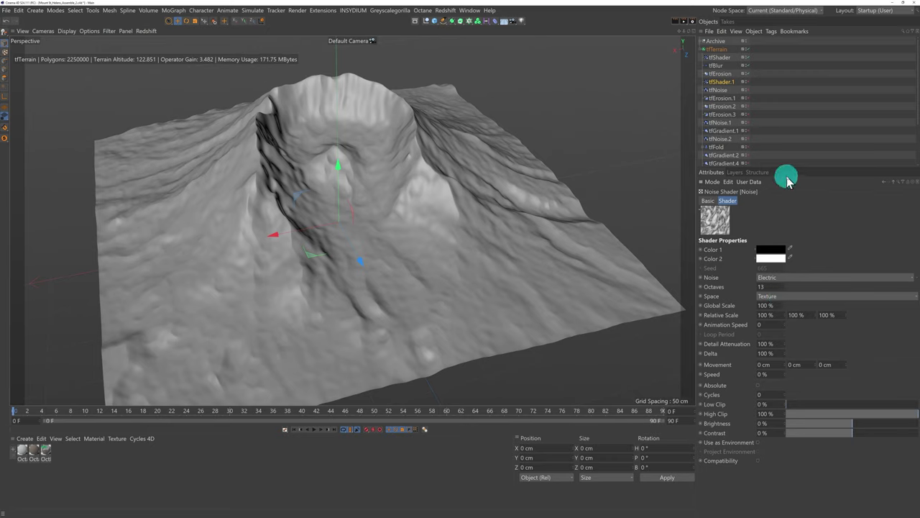
{"action": "left_click_drag", "start_coordinate": [789, 166], "coordinate": [791, 271]}
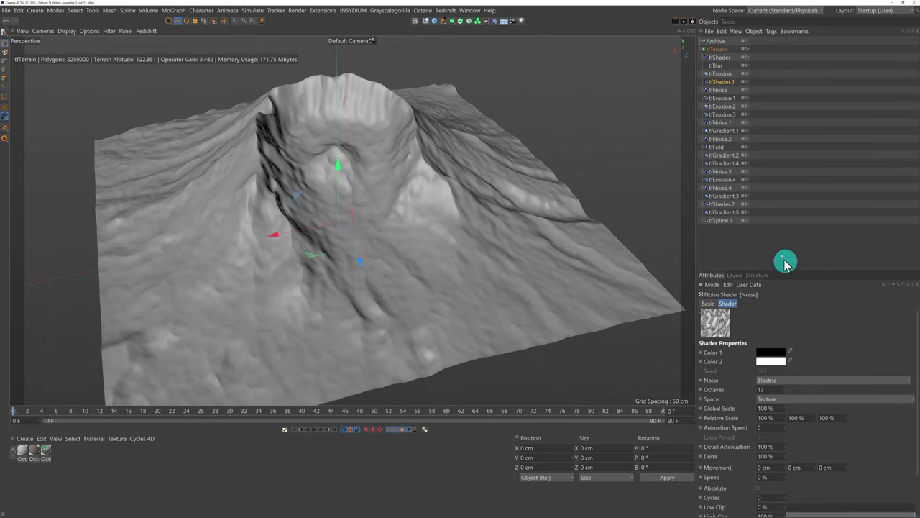
{"action": "left_click", "coordinate": [722, 81]}
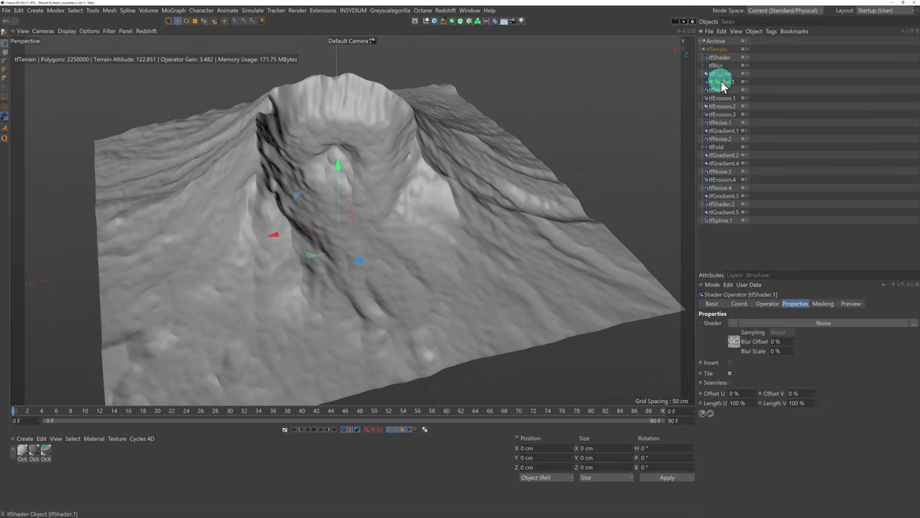
- Enable the tfShader.1 and tfNoise operators on the terrain and compare their settings, checking tfShader.1's blend mode and gain
{"action": "left_click", "coordinate": [768, 304]}
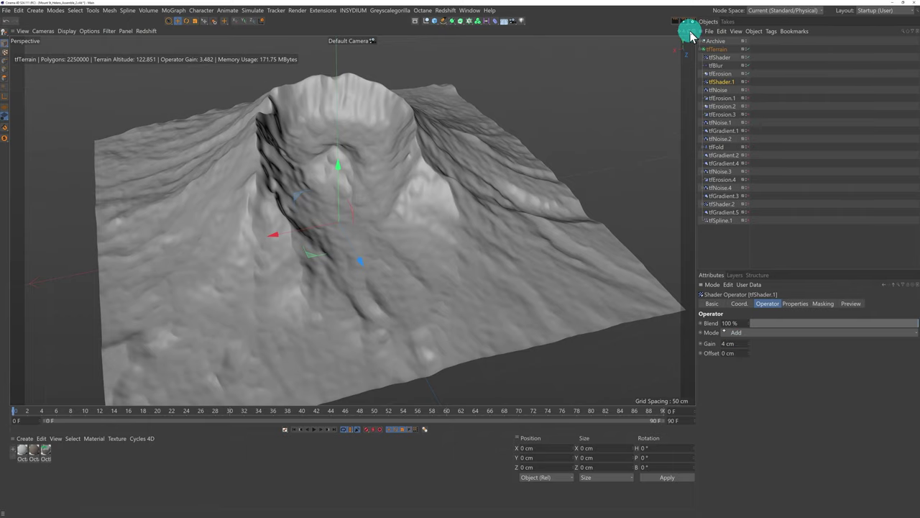
{"action": "left_click_drag", "start_coordinate": [691, 34], "coordinate": [611, 39]}
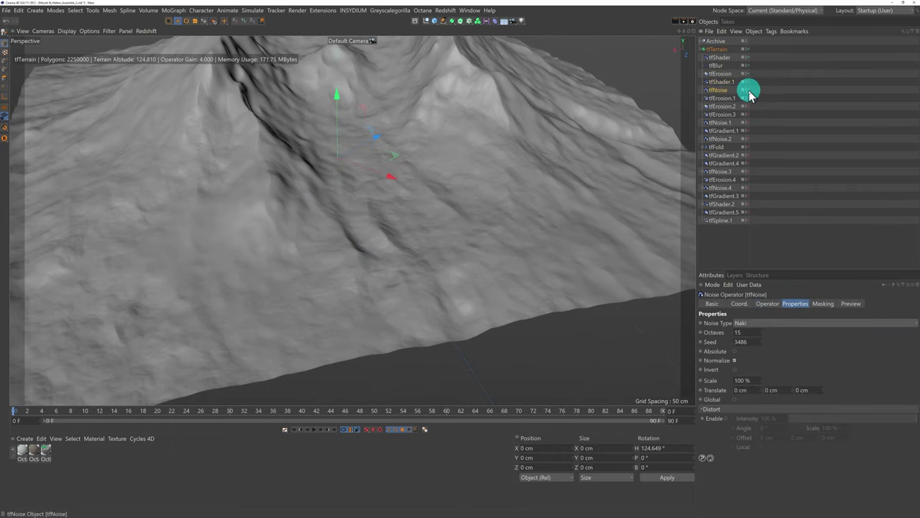
{"action": "left_click_drag", "start_coordinate": [749, 91], "coordinate": [749, 92]}
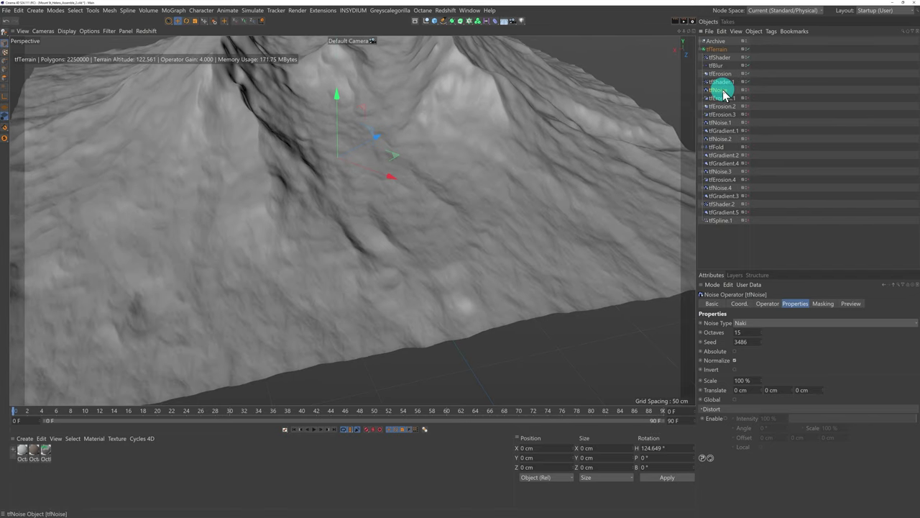
{"action": "left_click", "coordinate": [721, 82]}
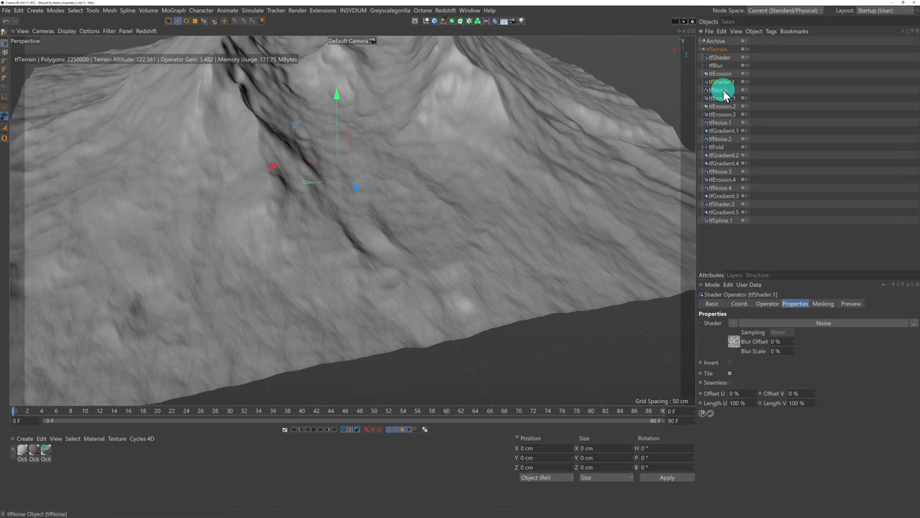
{"action": "left_click", "coordinate": [721, 89]}
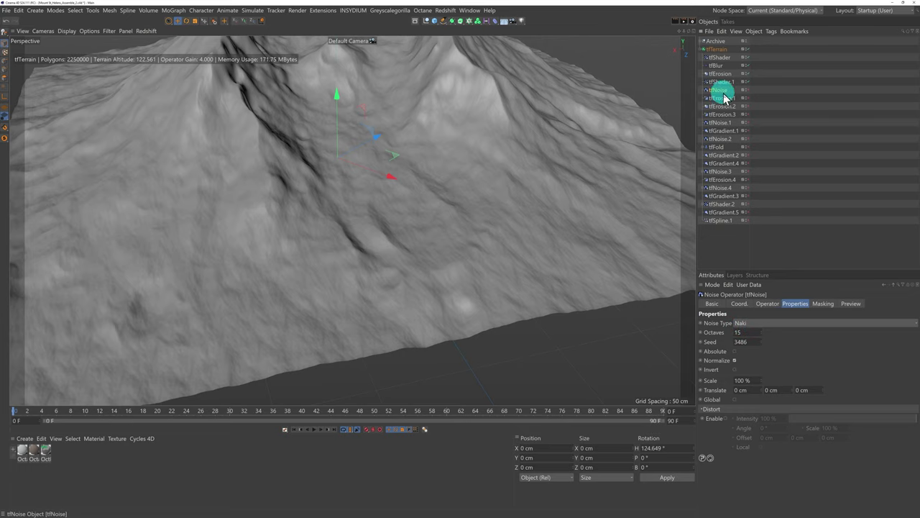
- Enable distortion on the tfNoise operator's Naki noise, and check its gain, coordinates and effect on the lower slopes
{"action": "left_click", "coordinate": [767, 304]}
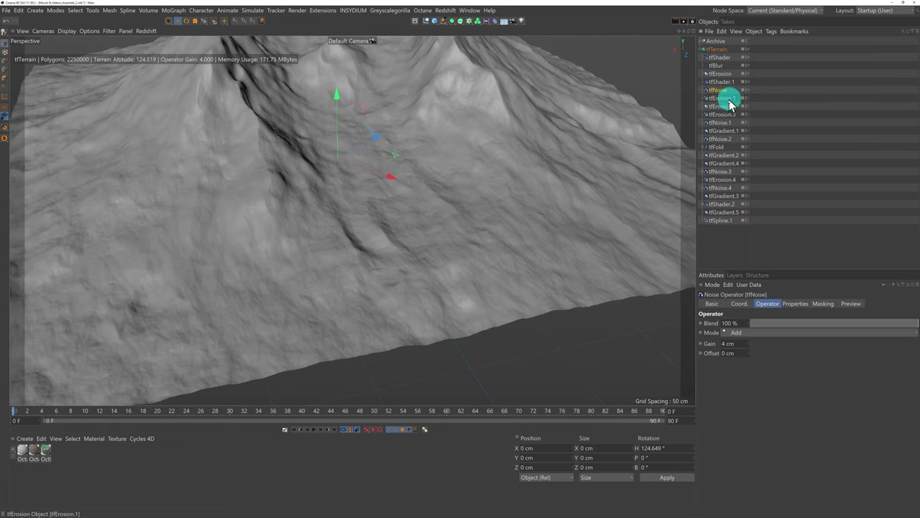
{"action": "left_click", "coordinate": [800, 305]}
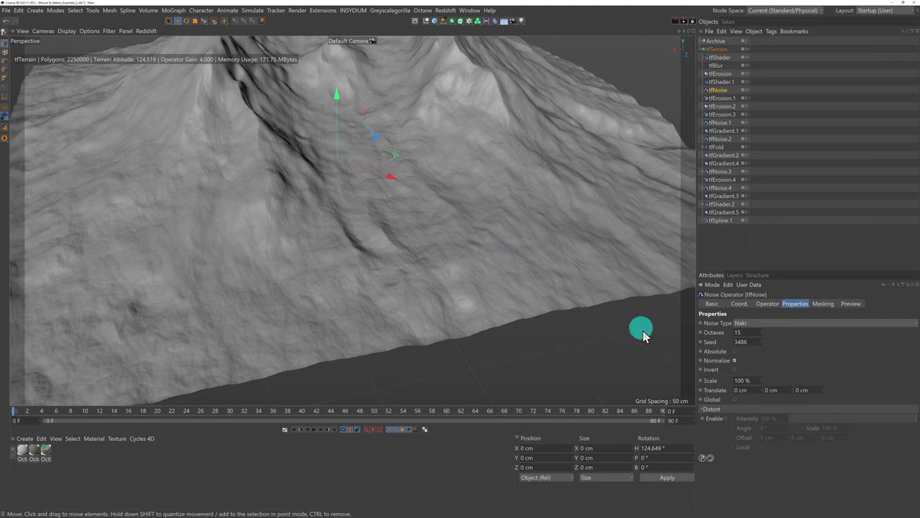
{"action": "left_click", "coordinate": [724, 417]}
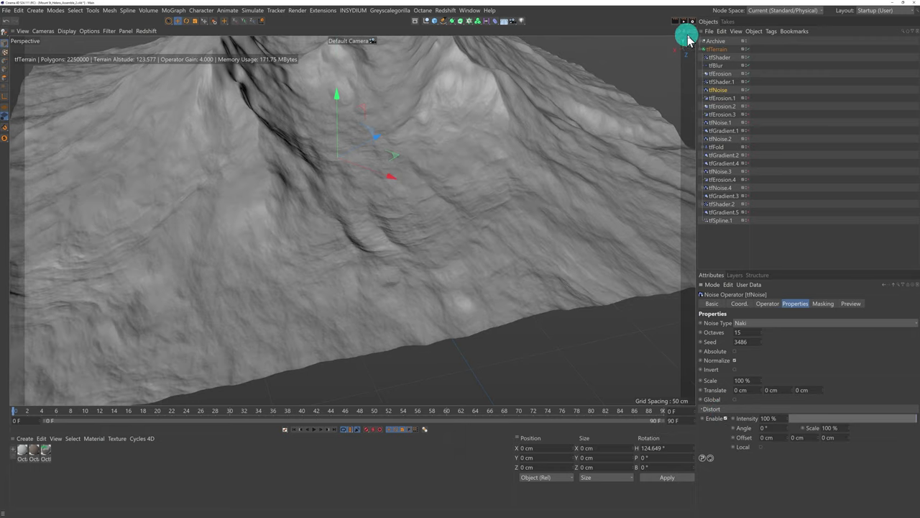
{"action": "left_click_drag", "start_coordinate": [689, 36], "coordinate": [460, 259]}
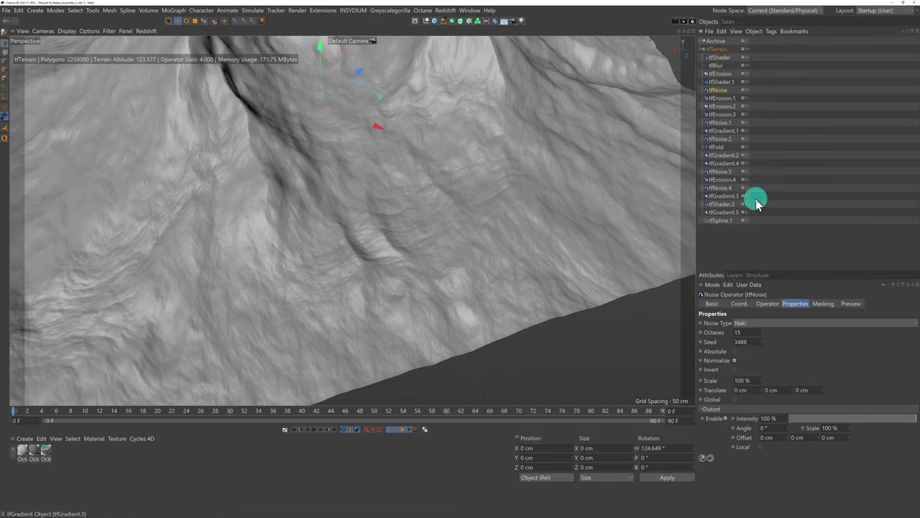
{"action": "left_click", "coordinate": [740, 305]}
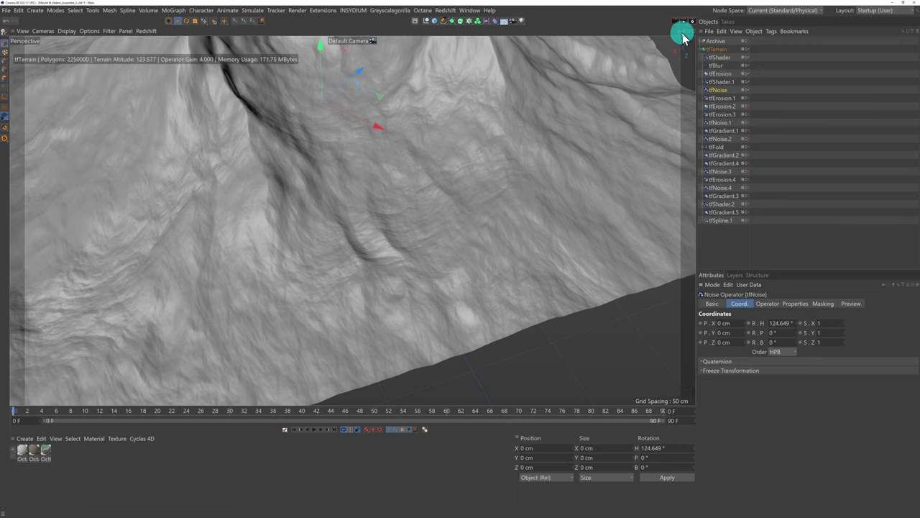
{"action": "mouse_move", "coordinate": [683, 33]}
{"action": "left_mouse_down"}
{"action": "mouse_move", "coordinate": [669, 36]}
{"action": "mouse_move", "coordinate": [683, 31]}
{"action": "left_mouse_up"}
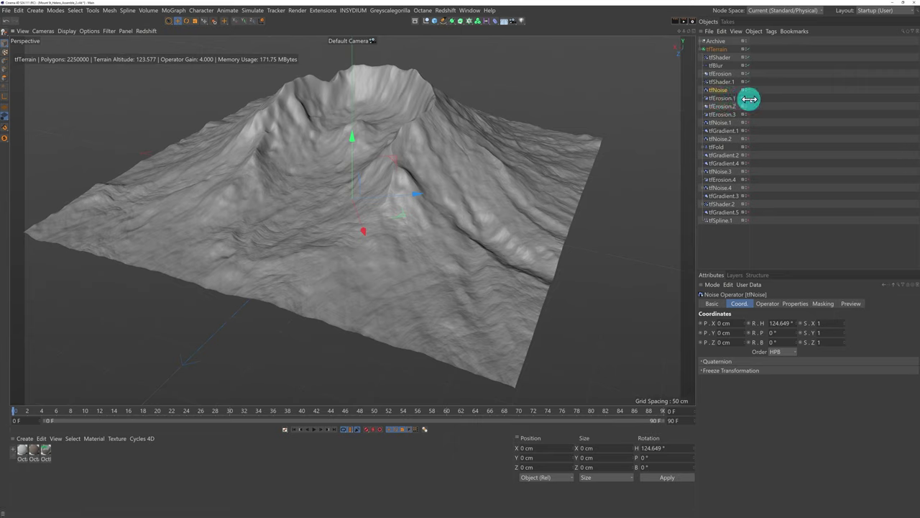
- Enable the tfErosion.1 Hydraulic (X-Particles) operator, reviewing its particle and iteration settings and its effect on the slopes
{"action": "left_click", "coordinate": [724, 98]}
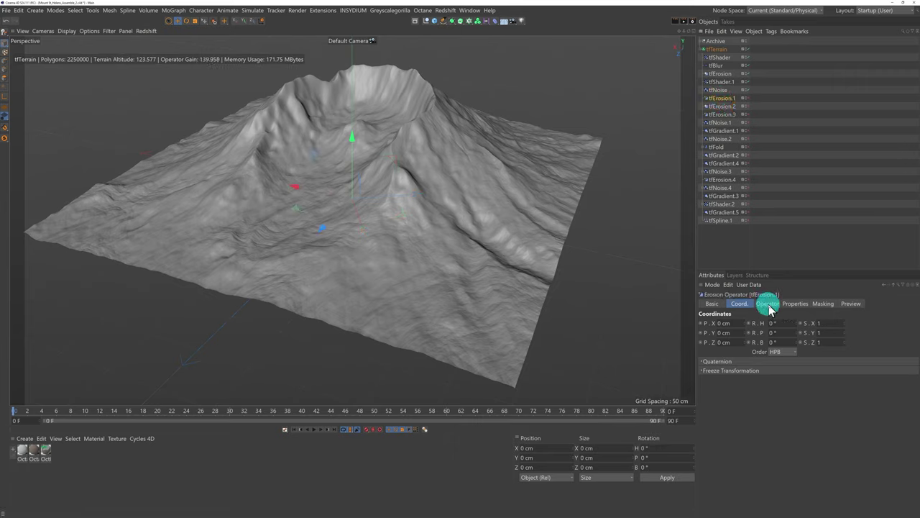
{"action": "left_click", "coordinate": [794, 303]}
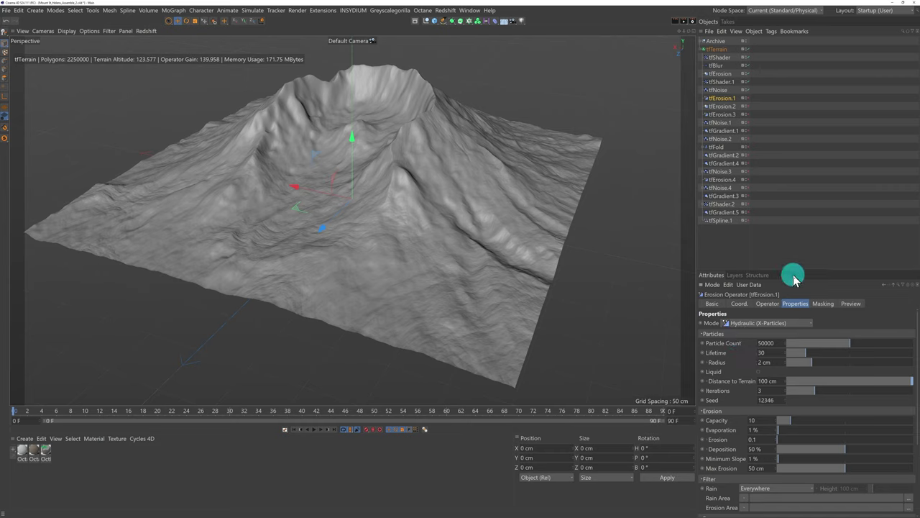
{"action": "left_click_drag", "start_coordinate": [793, 270], "coordinate": [795, 235]}
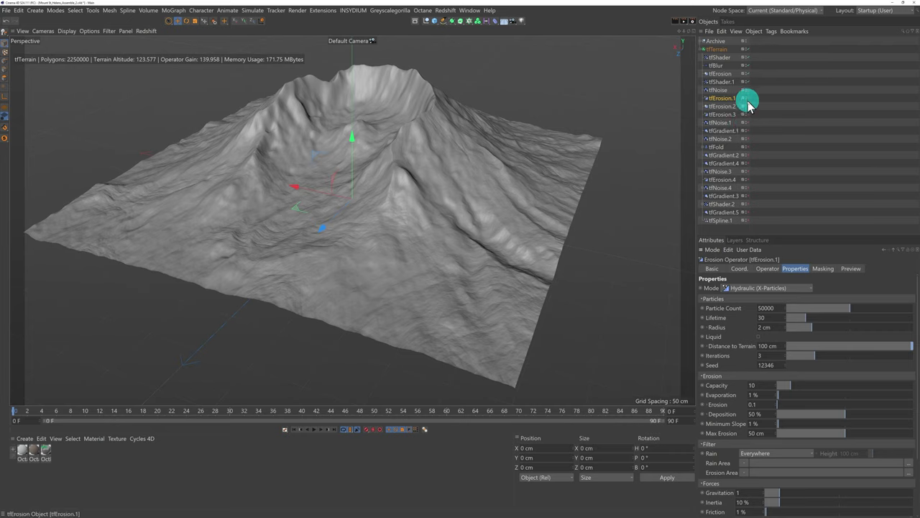
{"action": "left_click", "coordinate": [746, 99]}
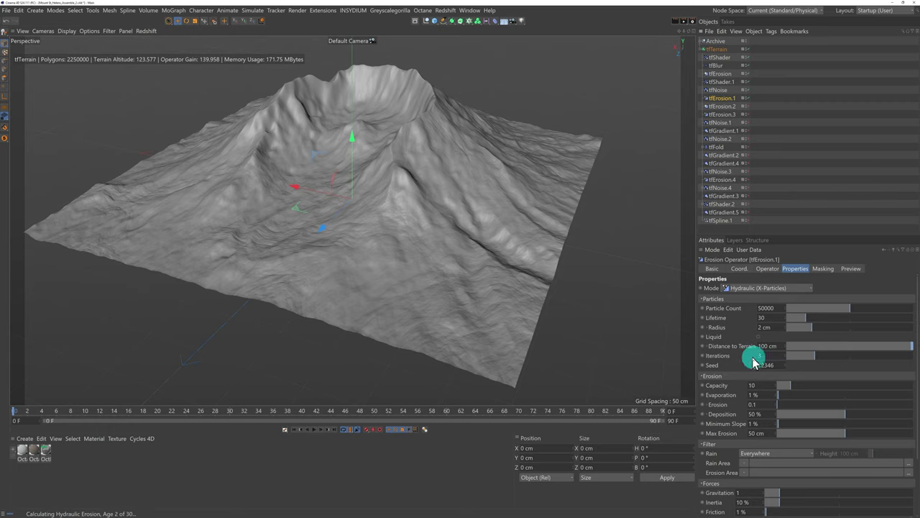
{"action": "left_click_drag", "start_coordinate": [754, 363], "coordinate": [761, 338]}
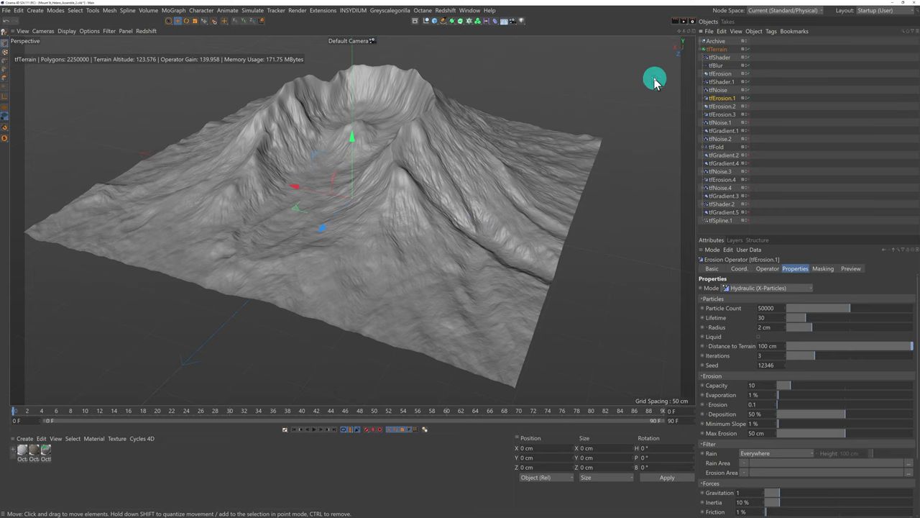
{"action": "left_click_drag", "start_coordinate": [689, 36], "coordinate": [460, 259]}
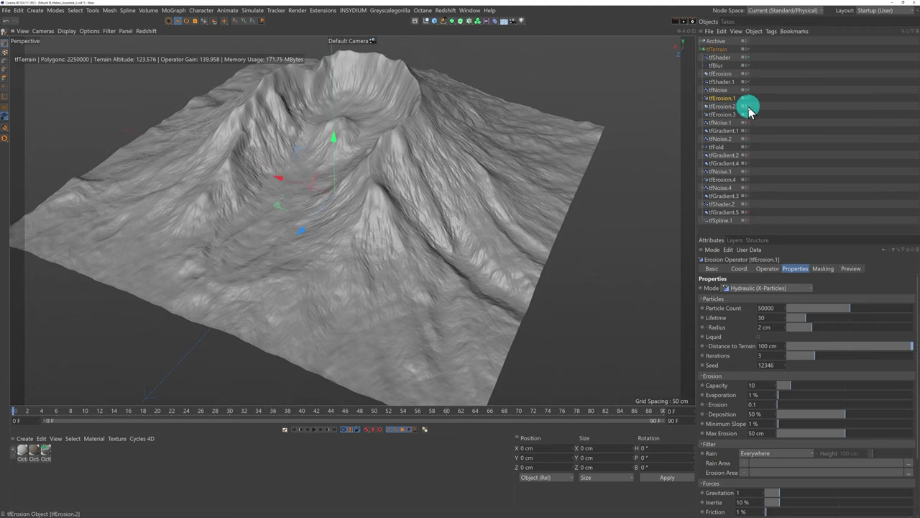
- Enable the tfErosion.2 Thermal Weathering operator and inspect how it affects the eroded ridges and crater
{"action": "left_click", "coordinate": [728, 106]}
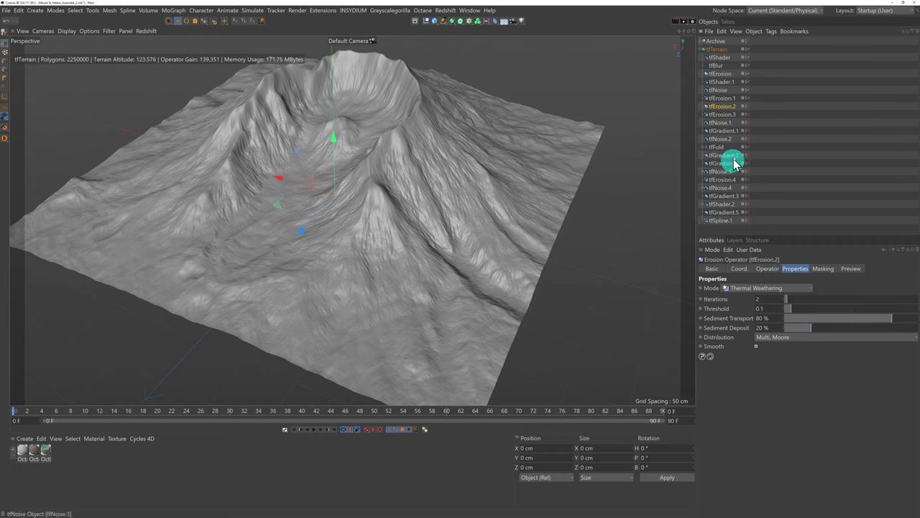
{"action": "left_click", "coordinate": [747, 108]}
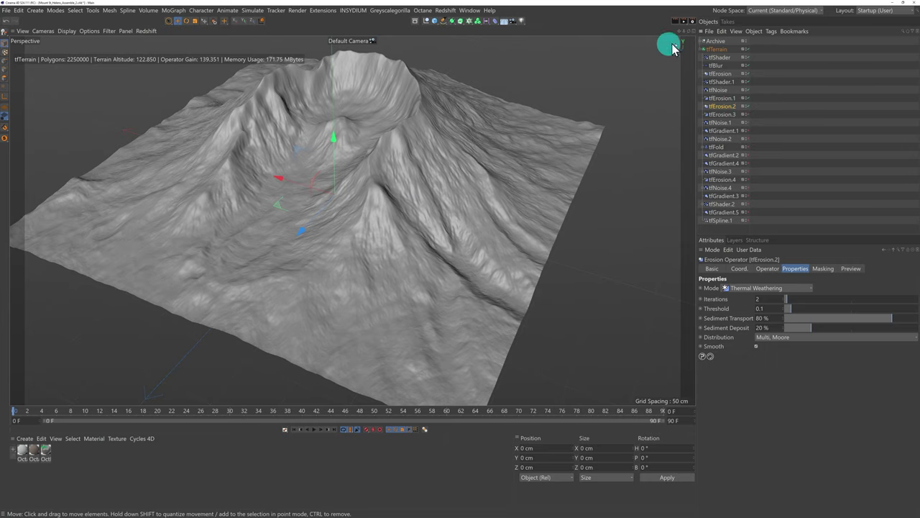
{"action": "left_click_drag", "start_coordinate": [688, 31], "coordinate": [460, 257]}
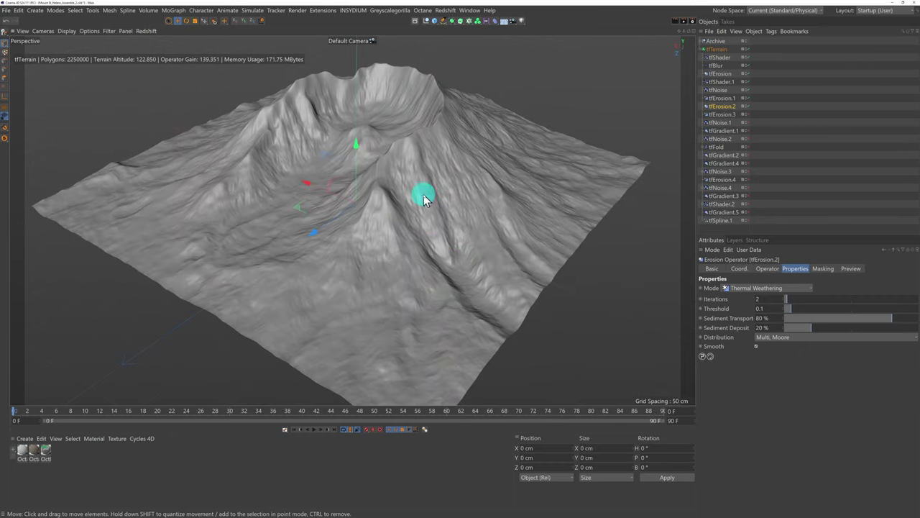
{"action": "scroll", "coordinate": [420, 198], "scroll_direction": "up", "scroll_amount": 8}
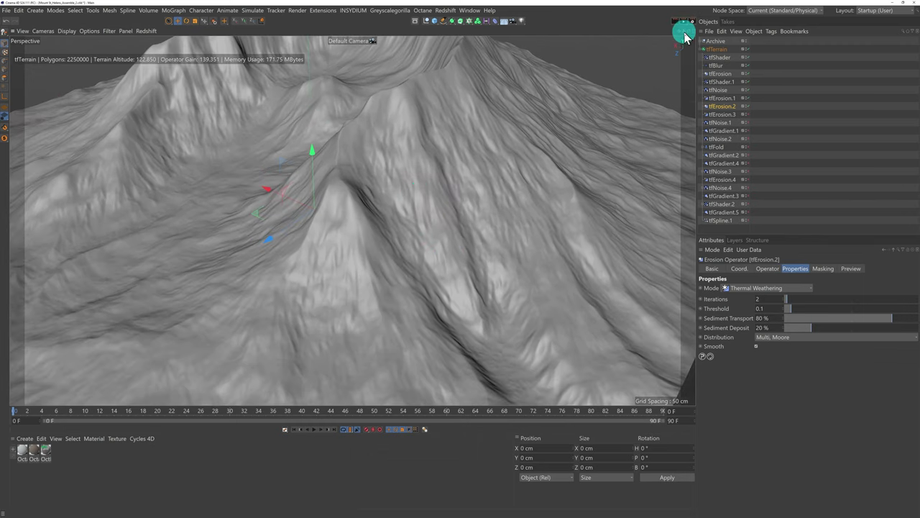
{"action": "mouse_move", "coordinate": [684, 33]}
{"action": "left_mouse_down"}
{"action": "mouse_move", "coordinate": [456, 261]}
{"action": "mouse_move", "coordinate": [681, 43]}
{"action": "left_mouse_up"}
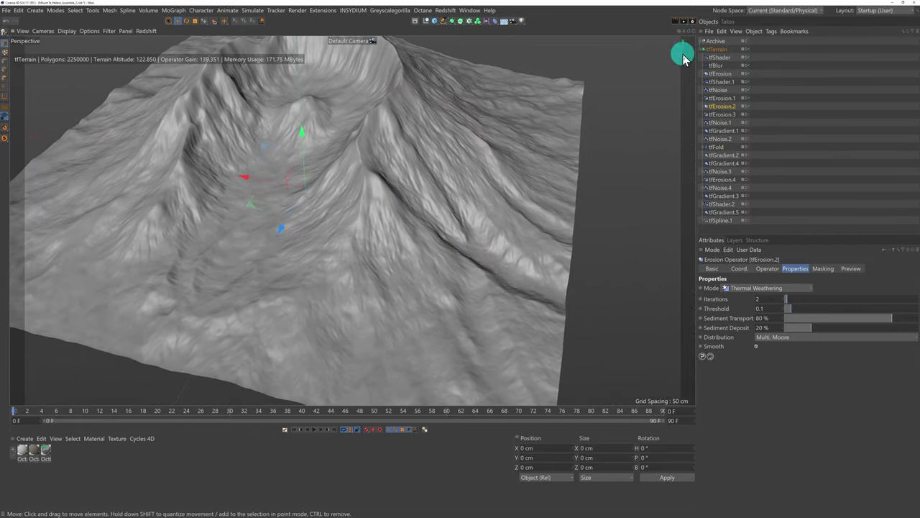
- Enable the tfErosion.3 Hydraulic (X-Particles) operator after reviewing its particle count, and inspect the eroded ridges up close and from several angles
{"action": "left_click", "coordinate": [723, 114]}
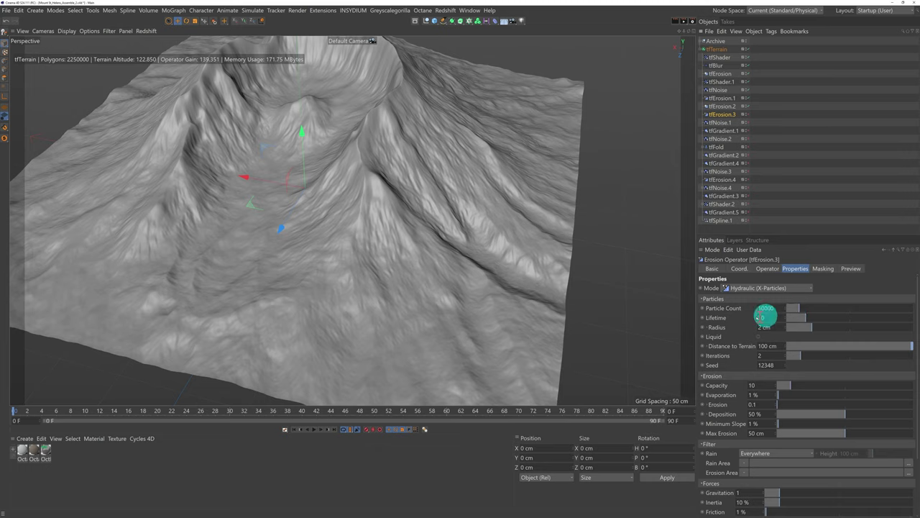
{"action": "double_click", "coordinate": [769, 308]}
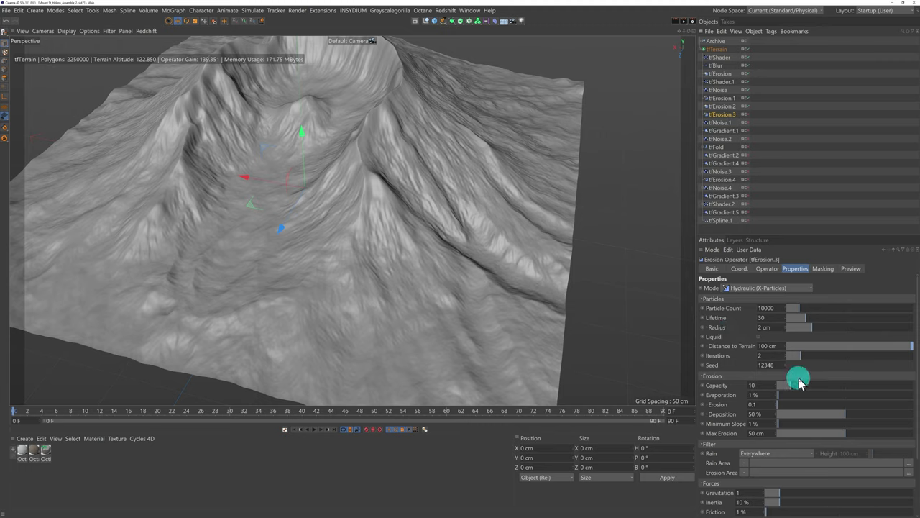
{"action": "left_click", "coordinate": [747, 115]}
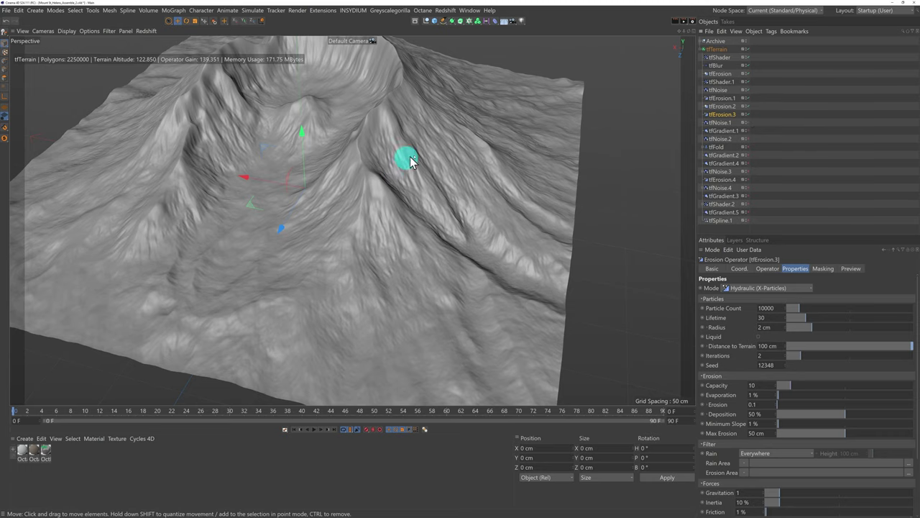
{"action": "scroll", "coordinate": [410, 151], "scroll_direction": "up", "scroll_amount": 10}
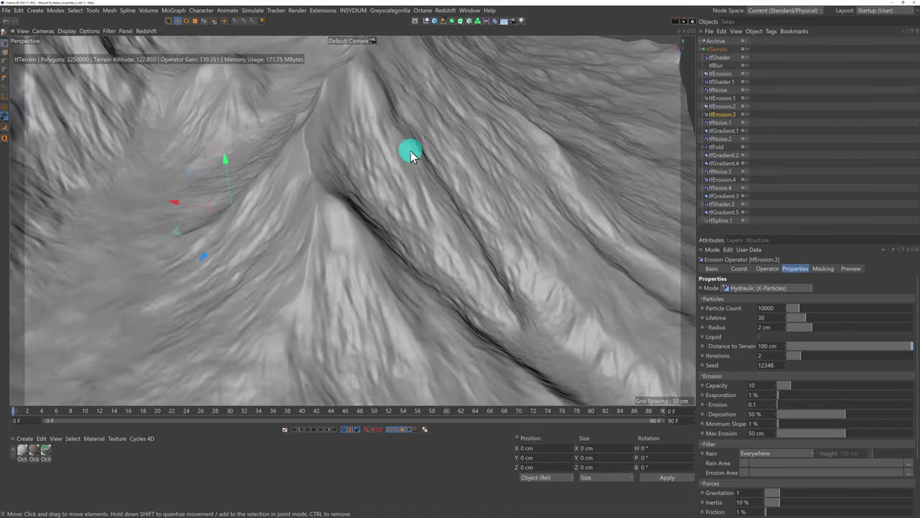
{"action": "left_click", "coordinate": [749, 116]}
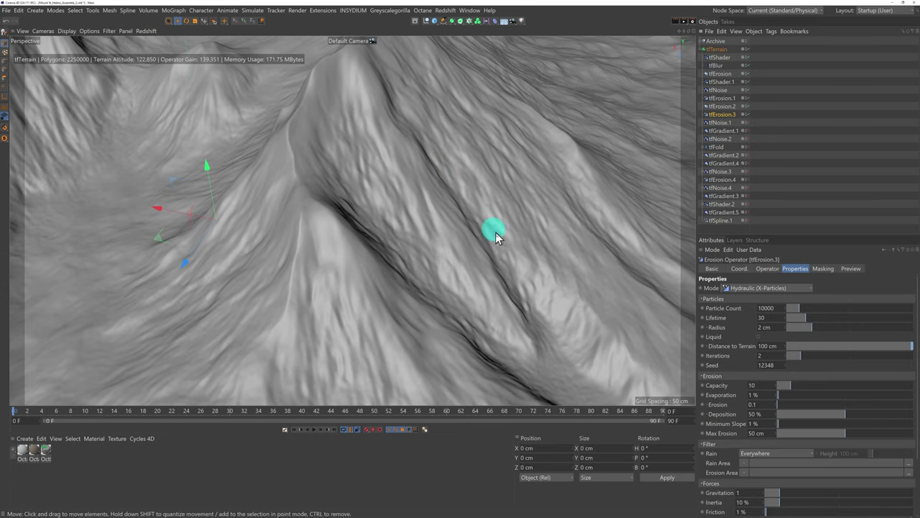
{"action": "left_click_drag", "start_coordinate": [390, 166], "coordinate": [434, 221]}
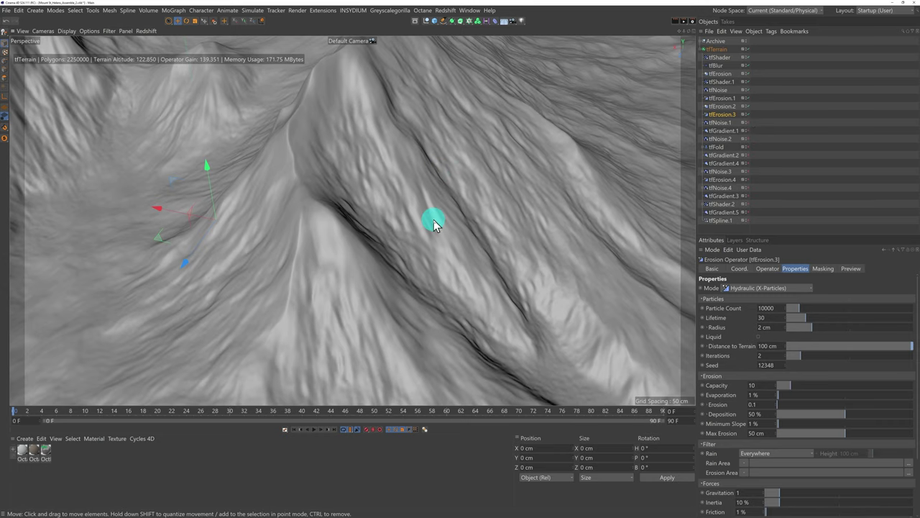
{"action": "scroll", "coordinate": [434, 220], "scroll_direction": "down", "scroll_amount": 10}
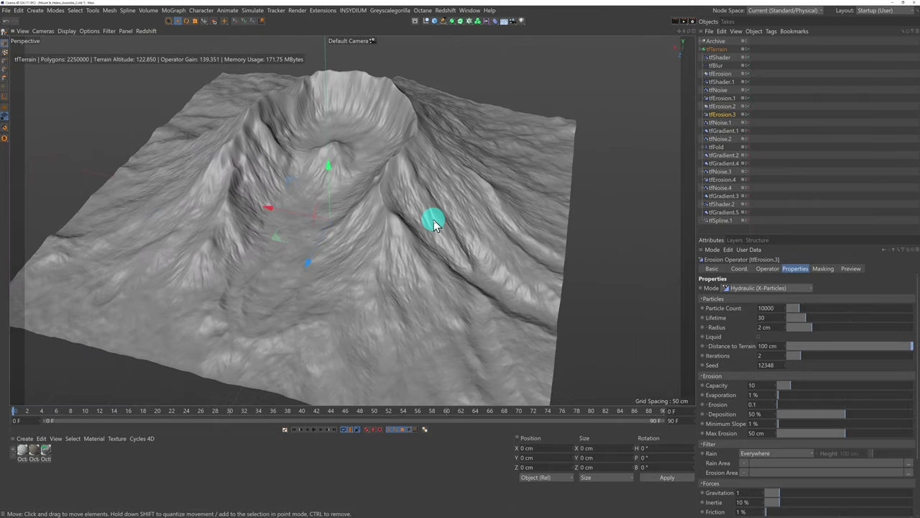
{"action": "left_click_drag", "start_coordinate": [689, 36], "coordinate": [352, 220]}
{"action": "left_click_drag", "start_coordinate": [681, 36], "coordinate": [460, 259]}
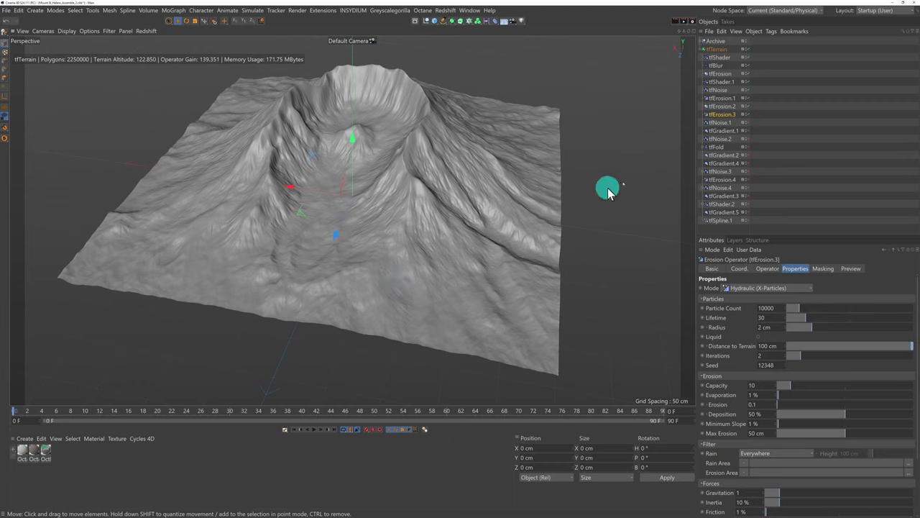
- Enable the tfNoise.1 operator on the terrain, reviewing its blend and noise settings and its effect on the lower slopes
{"action": "left_click", "coordinate": [722, 123]}
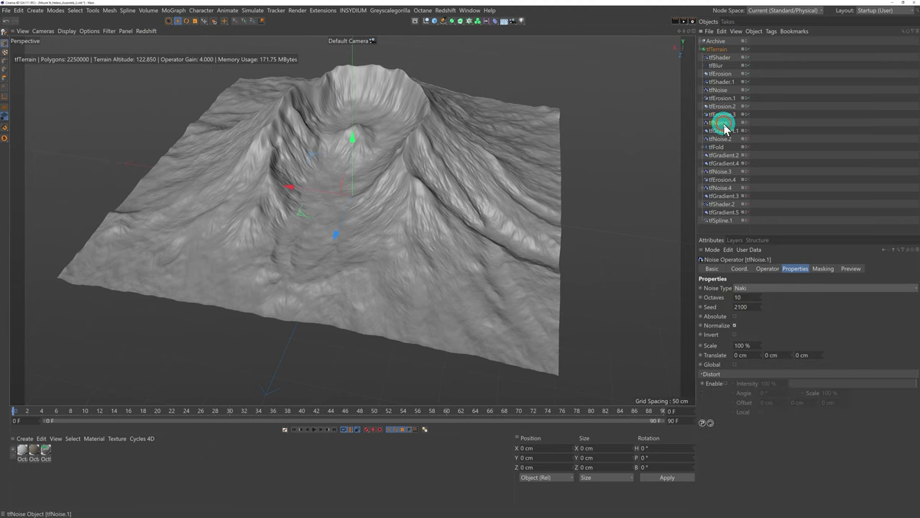
{"action": "left_click", "coordinate": [747, 124]}
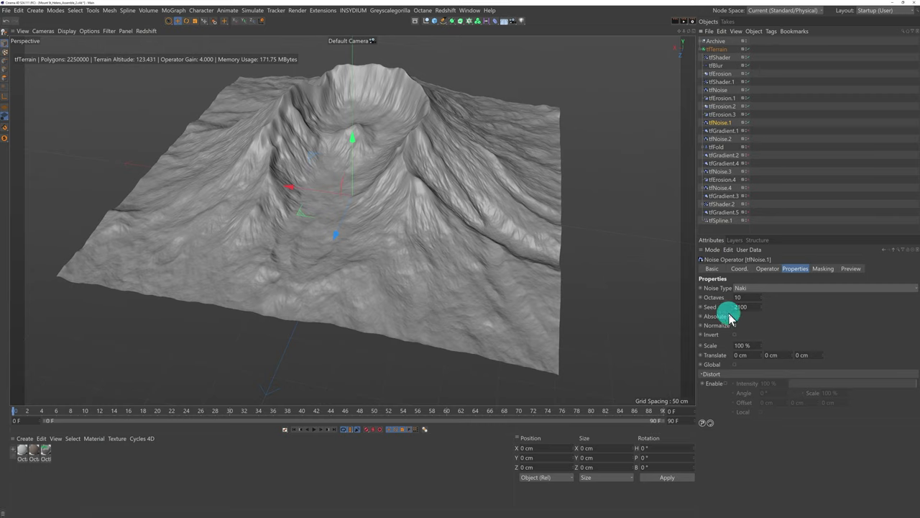
{"action": "left_click", "coordinate": [767, 269]}
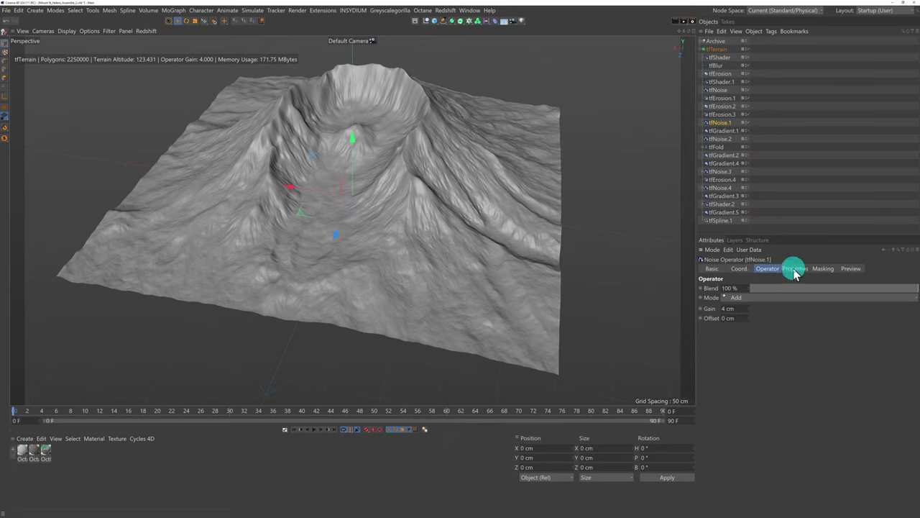
{"action": "left_click", "coordinate": [794, 269]}
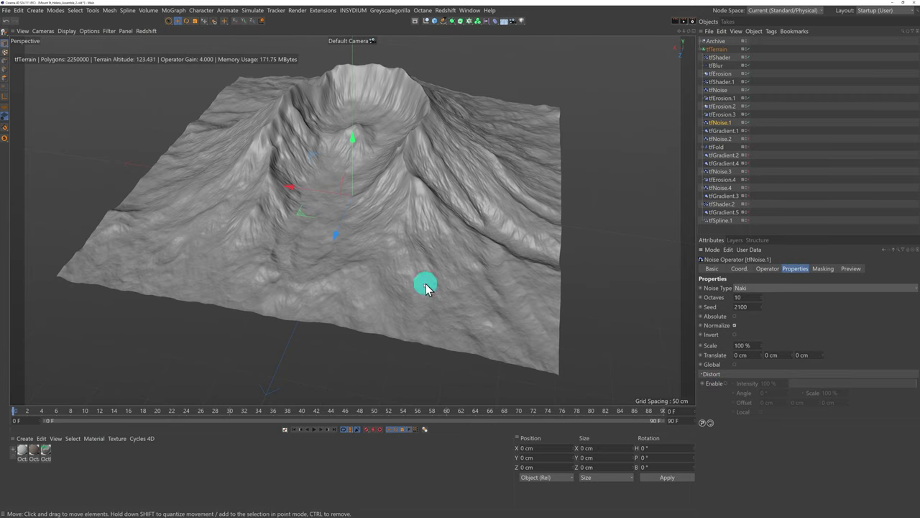
{"action": "scroll", "coordinate": [405, 257], "scroll_direction": "up", "scroll_amount": 2}
{"action": "scroll", "coordinate": [404, 257], "scroll_direction": "up", "scroll_amount": 5}
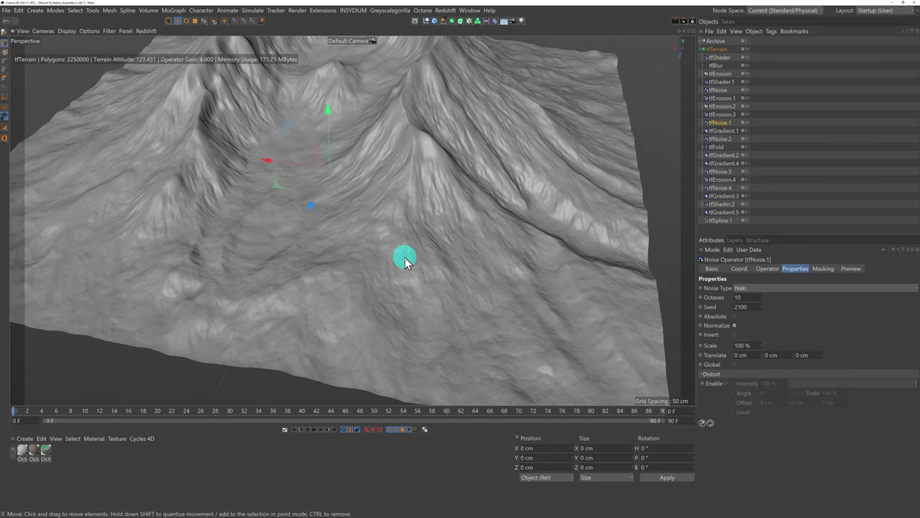
- Create a new view panel and dock it beside the perspective view of the terrain
{"action": "left_click_drag", "start_coordinate": [689, 38], "coordinate": [460, 258]}
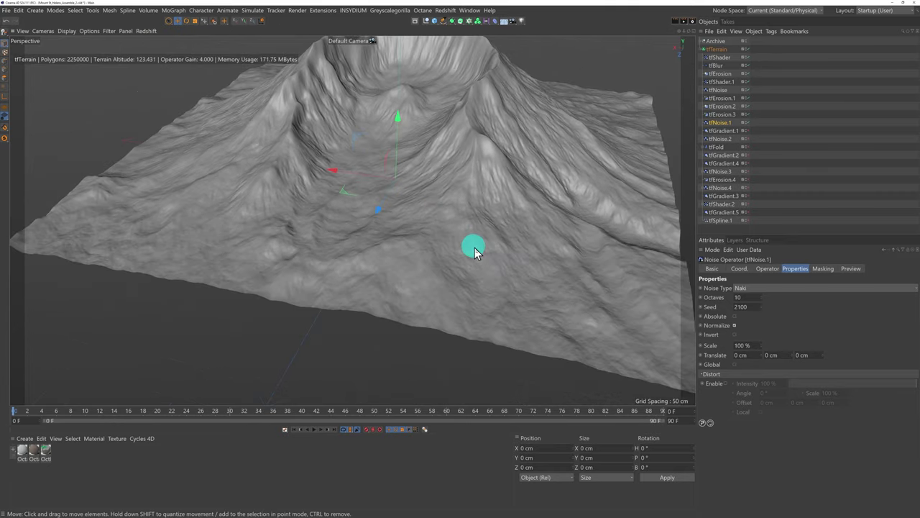
{"action": "left_click_drag", "start_coordinate": [683, 32], "coordinate": [512, 192]}
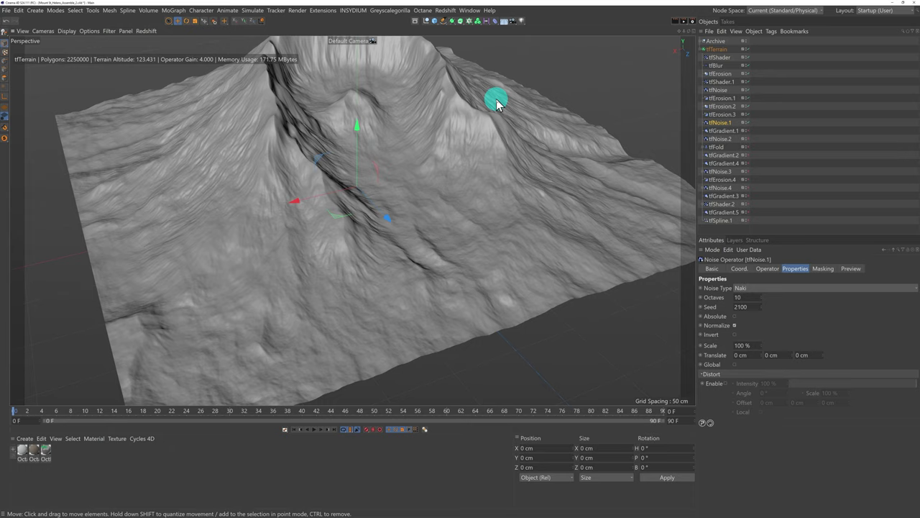
{"action": "left_click", "coordinate": [468, 10]}
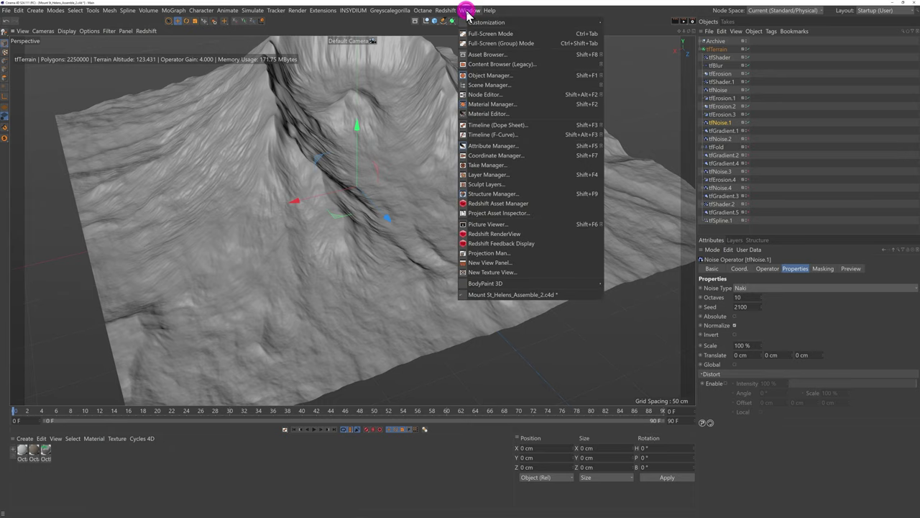
{"action": "left_click", "coordinate": [498, 263]}
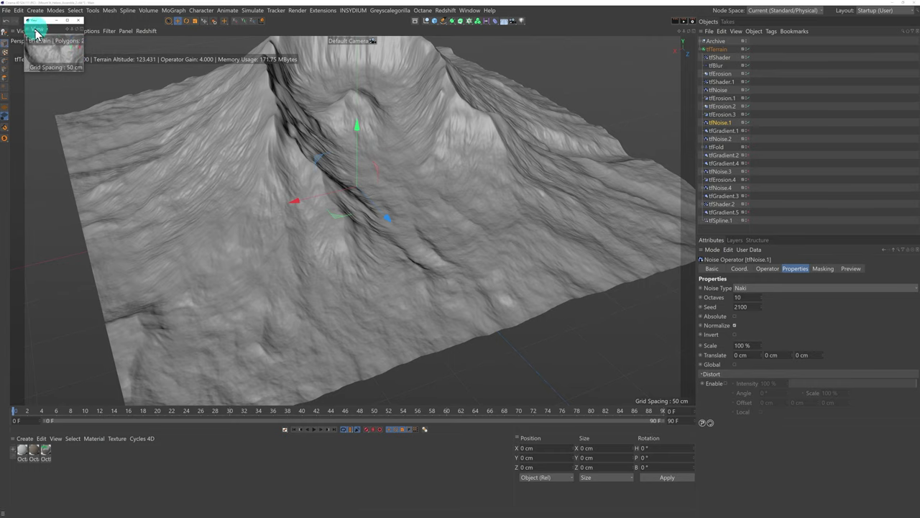
{"action": "left_click", "coordinate": [629, 253]}
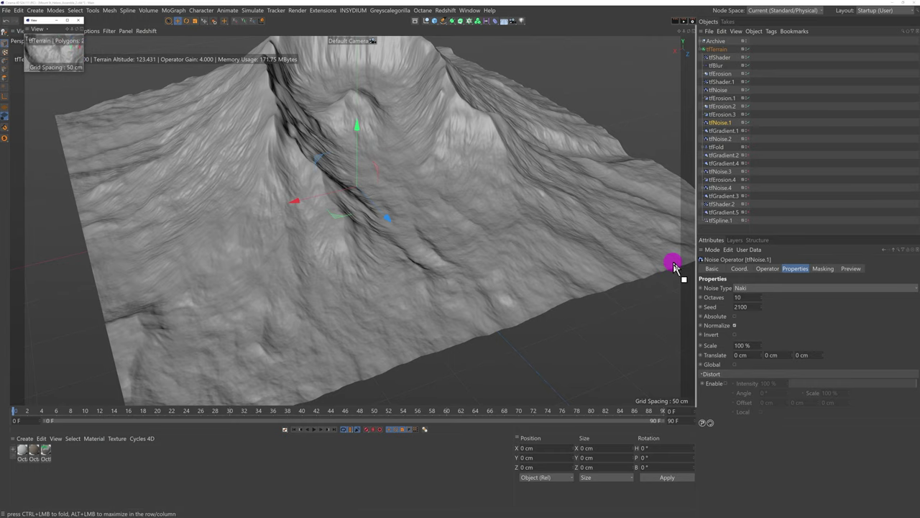
{"action": "left_click_drag", "start_coordinate": [676, 268], "coordinate": [675, 261]}
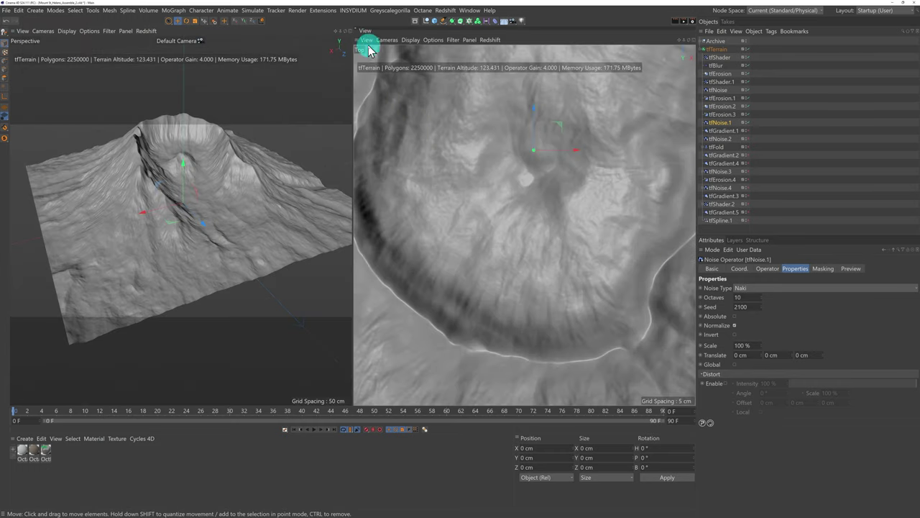
- Set the new panel to View 2 and frame the whole crater and its breach from above
{"action": "left_click", "coordinate": [469, 40]}
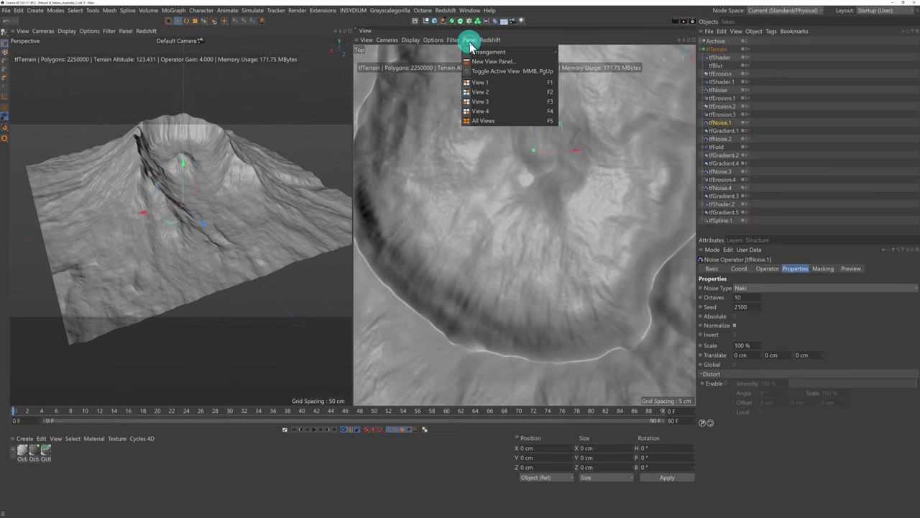
{"action": "left_click", "coordinate": [479, 92]}
{"action": "scroll", "coordinate": [485, 176], "scroll_direction": "down", "scroll_amount": 5}
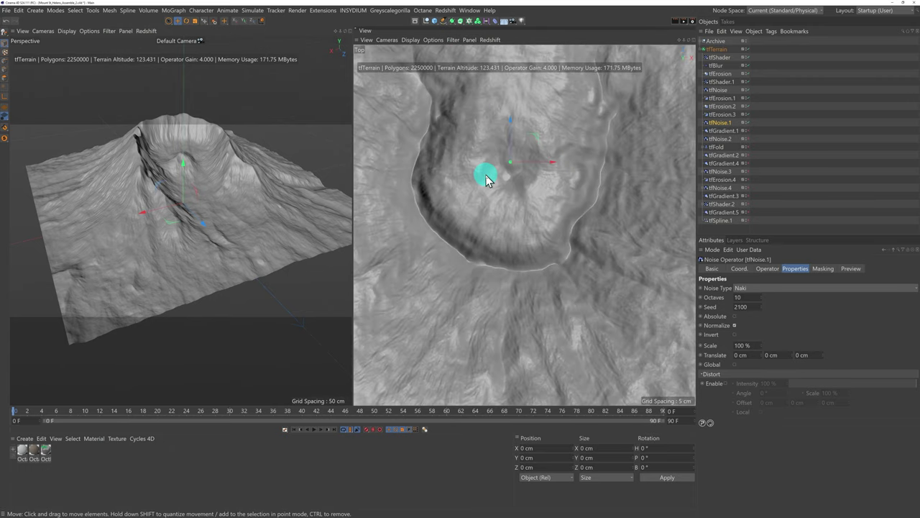
{"action": "scroll", "coordinate": [486, 178], "scroll_direction": "up", "scroll_amount": 2}
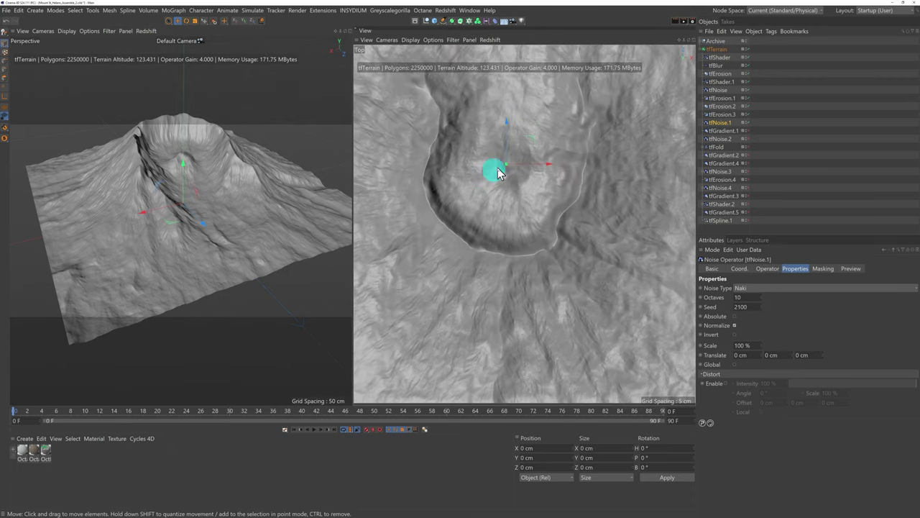
{"action": "middle_click_drag", "start_coordinate": [460, 259], "coordinate": [441, 347], "text": "alt"}
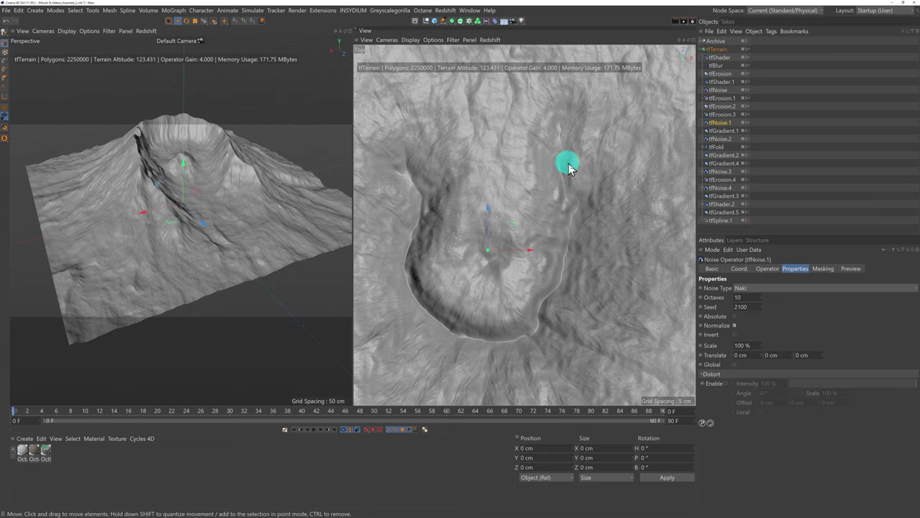
- Enable the tfGradient.1 operator near the crater's breach, reviewing its radial falloff and blend settings and its effect on the slope
{"action": "left_click", "coordinate": [729, 132]}
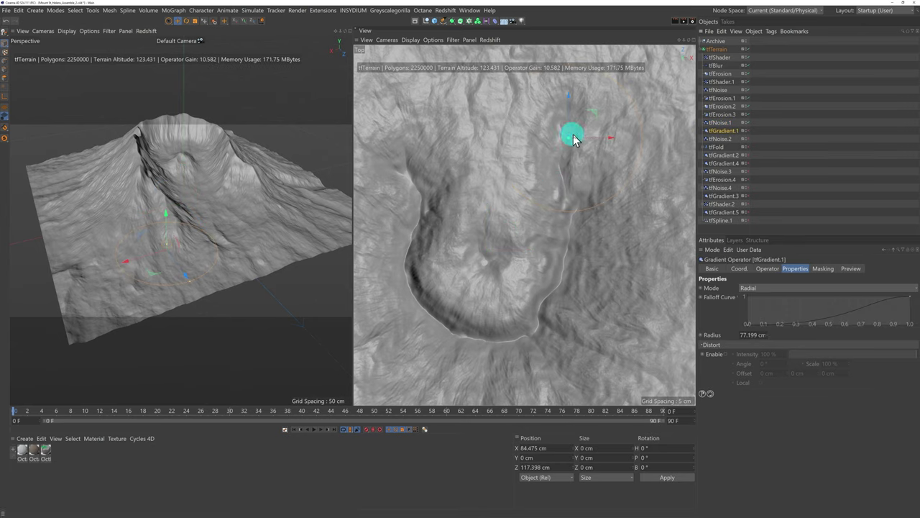
{"action": "key", "text": "ctrl+z"}
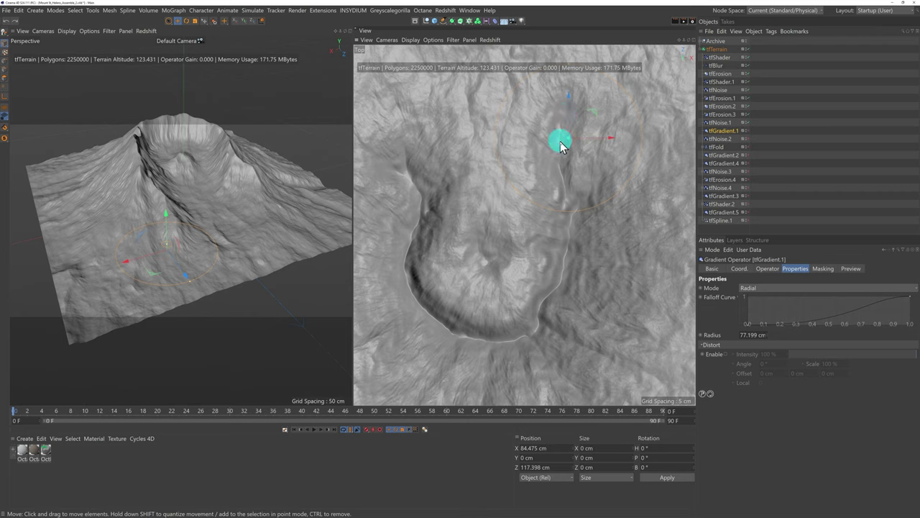
{"action": "left_click", "coordinate": [167, 244]}
{"action": "scroll", "coordinate": [165, 243], "scroll_direction": "up", "scroll_amount": 3}
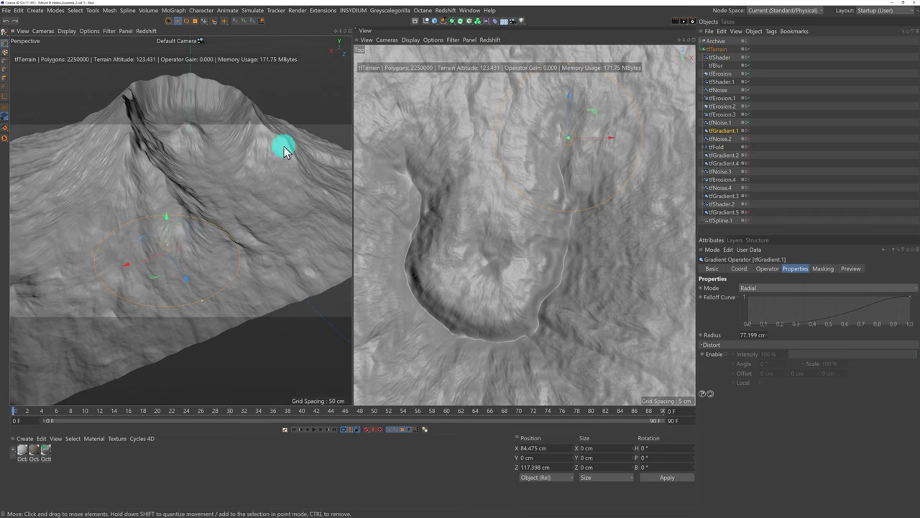
{"action": "left_click_drag", "start_coordinate": [345, 30], "coordinate": [351, 259]}
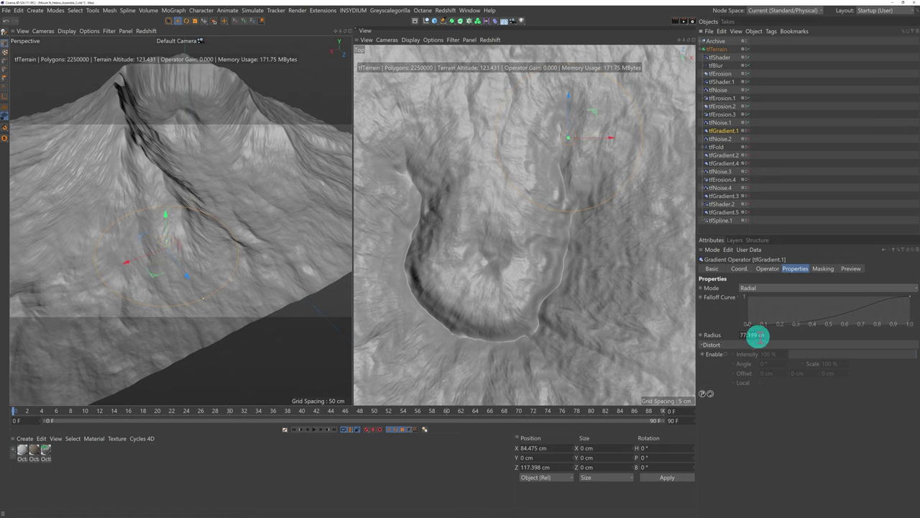
{"action": "left_click", "coordinate": [767, 269]}
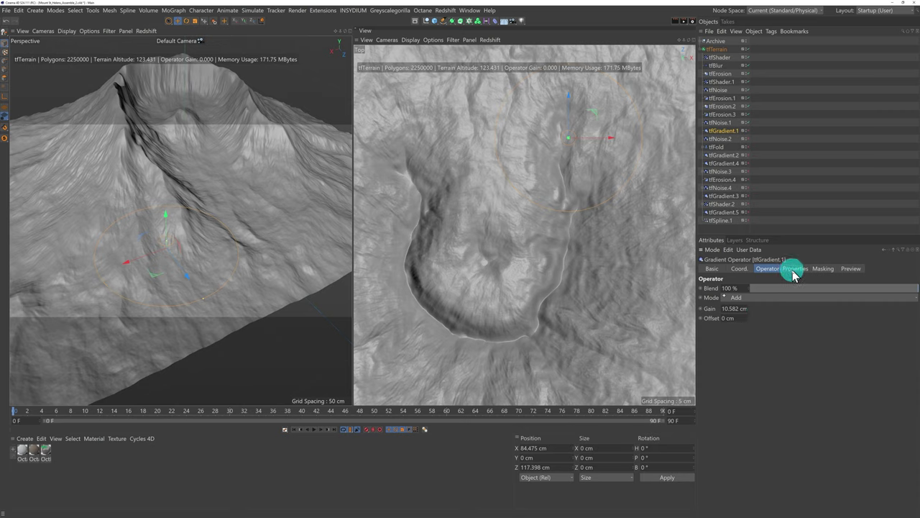
{"action": "left_click", "coordinate": [748, 131]}
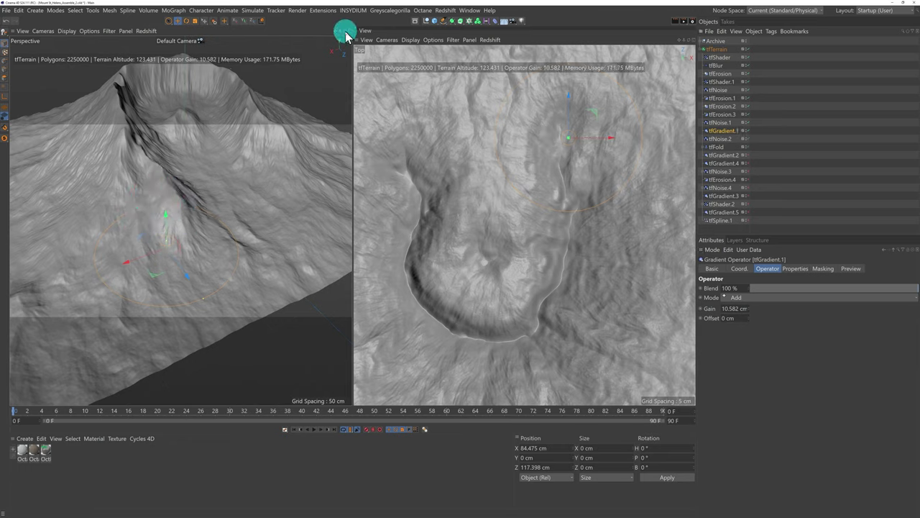
{"action": "left_click_drag", "start_coordinate": [346, 36], "coordinate": [352, 259]}
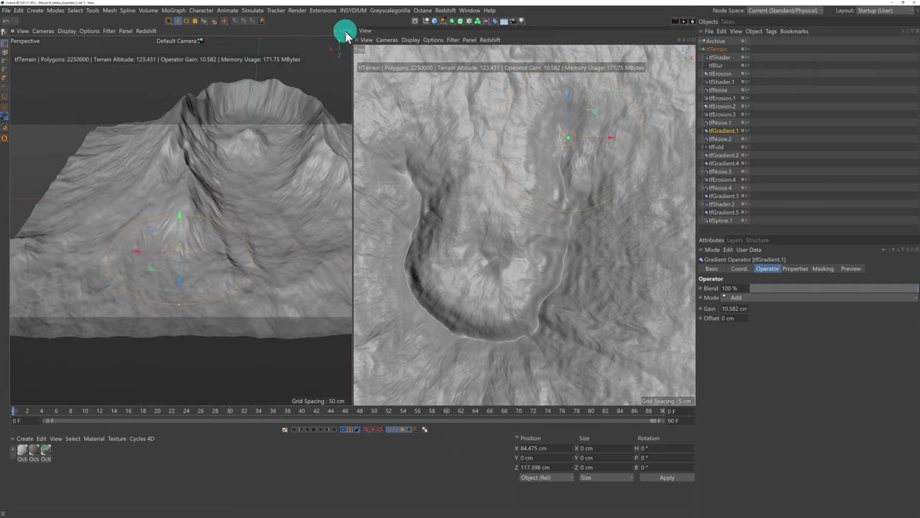
- Enable the tfNoise.2 operator after reviewing its noise settings, and inspect the added detail on the slopes and inside the crater
{"action": "left_click", "coordinate": [723, 140]}
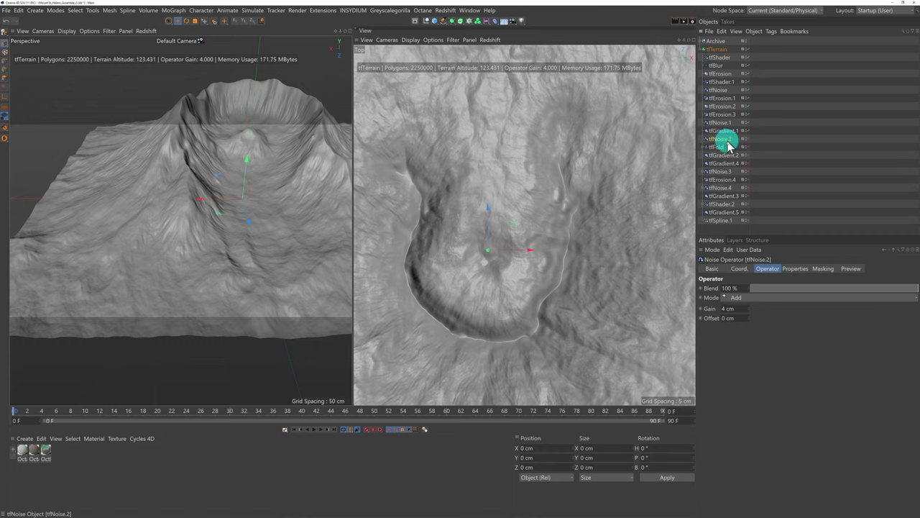
{"action": "left_click", "coordinate": [795, 268]}
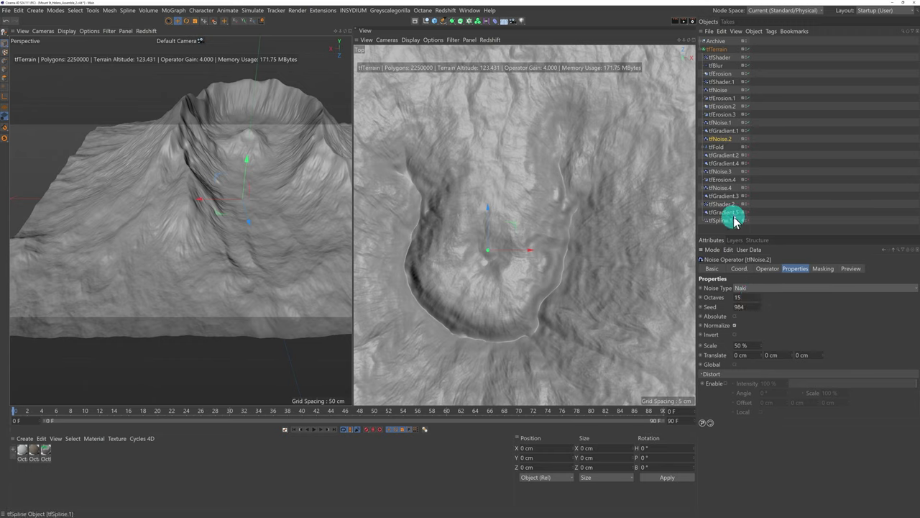
{"action": "left_click", "coordinate": [747, 139]}
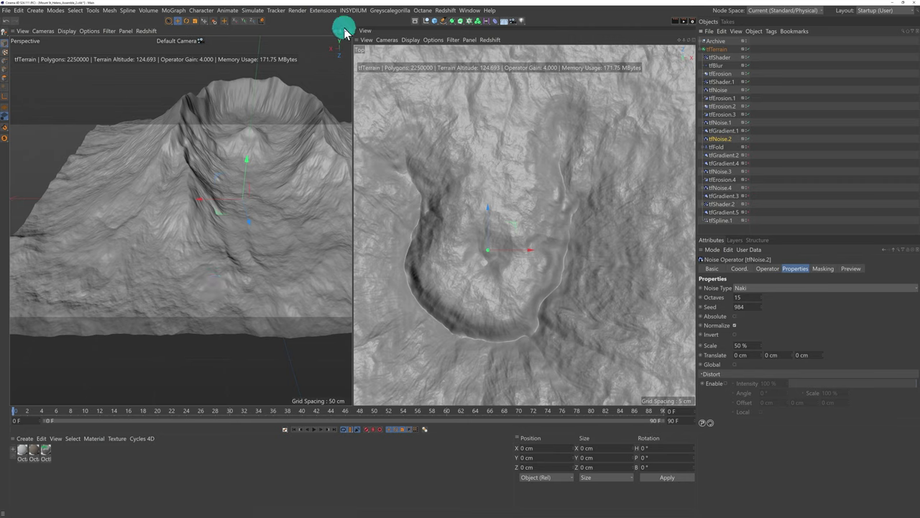
{"action": "left_click_drag", "start_coordinate": [345, 38], "coordinate": [351, 258]}
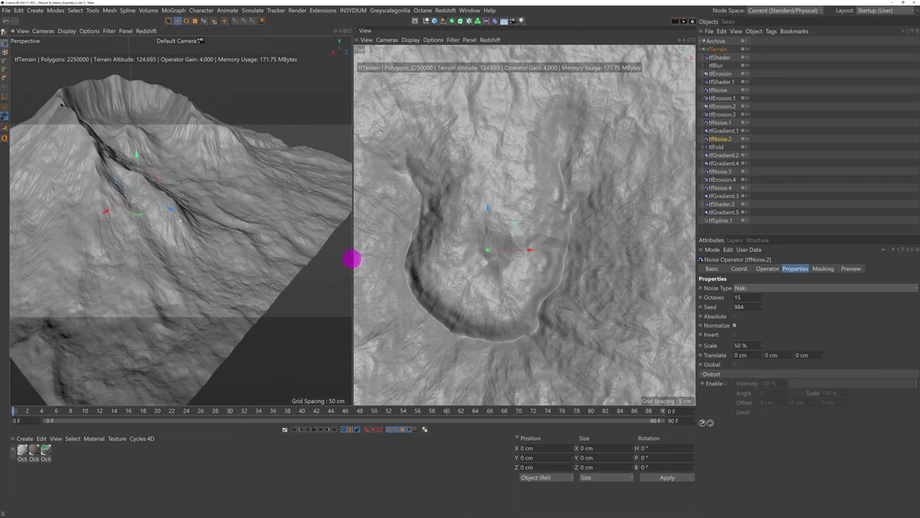
{"action": "mouse_move", "coordinate": [352, 258]}
{"action": "left_mouse_down", "text": "alt"}
{"action": "mouse_move", "coordinate": [345, 29]}
{"action": "mouse_move", "coordinate": [351, 259]}
{"action": "left_mouse_up", "text": "alt"}
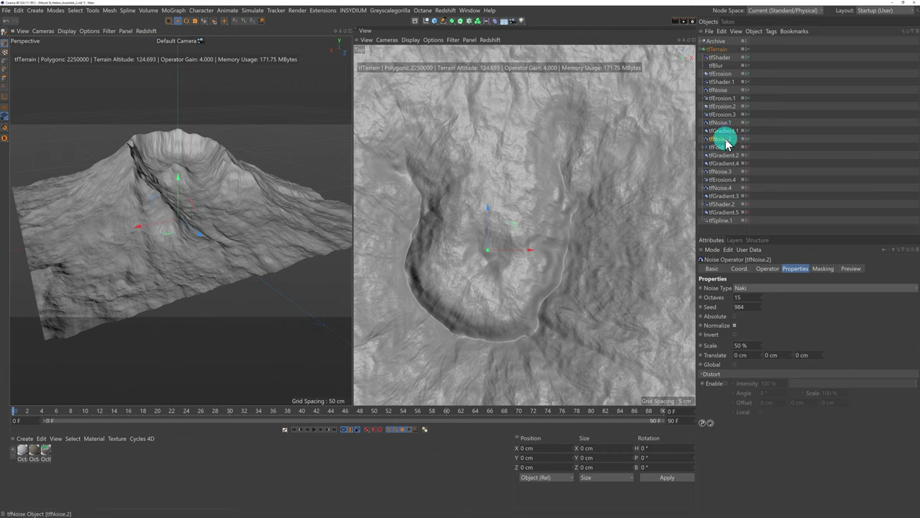
{"action": "scroll", "coordinate": [169, 231], "scroll_direction": "up", "scroll_amount": 3}
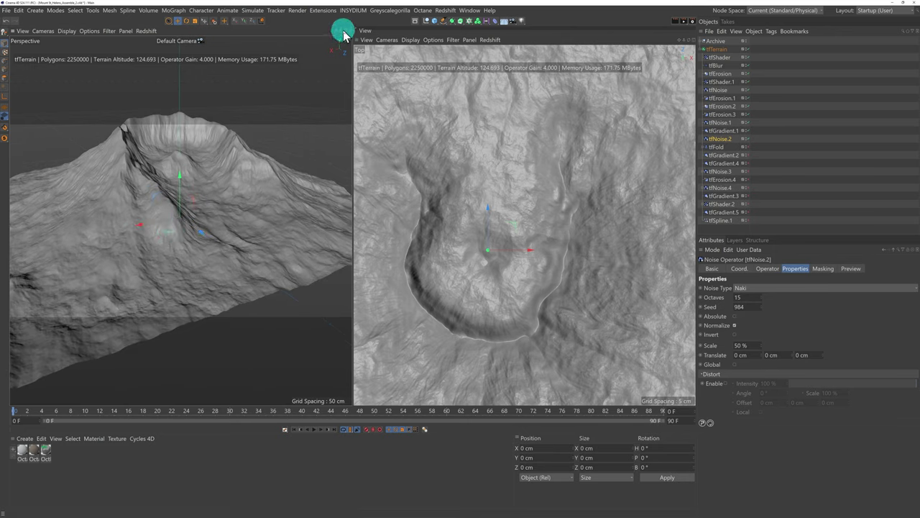
{"action": "left_click_drag", "start_coordinate": [344, 36], "coordinate": [353, 259]}
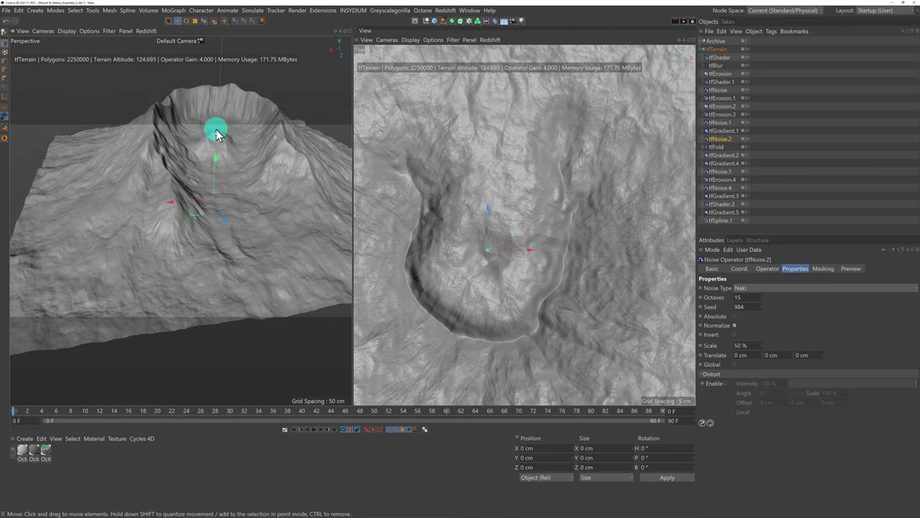
{"action": "left_click_drag", "start_coordinate": [225, 117], "coordinate": [227, 124], "text": "alt"}
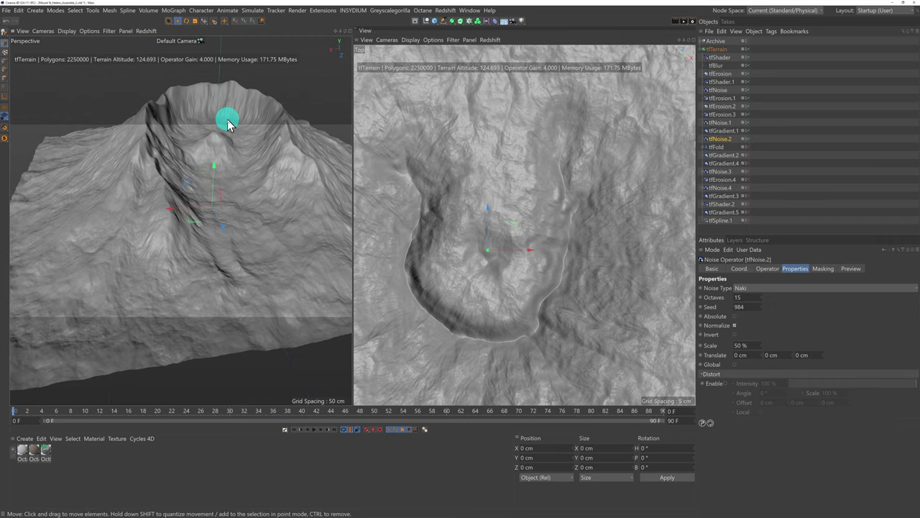
{"action": "scroll", "coordinate": [226, 123], "scroll_direction": "up", "scroll_amount": 5}
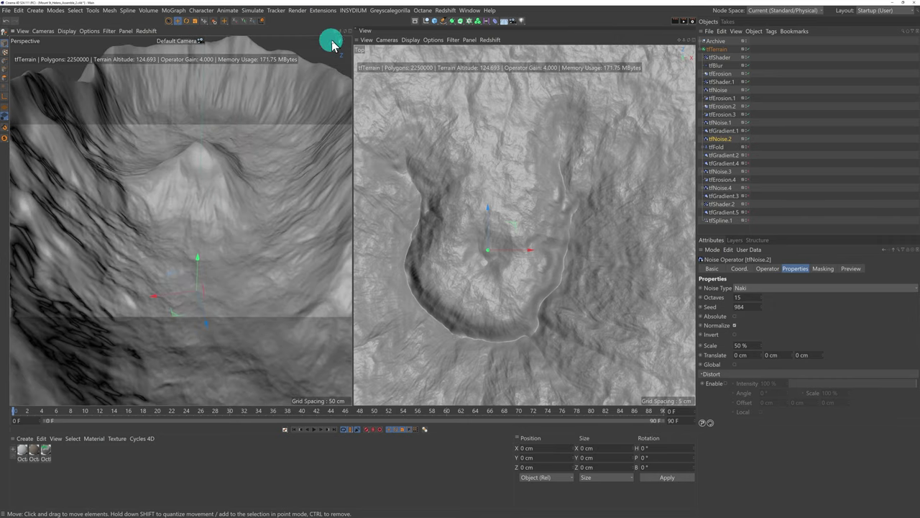
{"action": "left_click_drag", "start_coordinate": [334, 31], "coordinate": [352, 259]}
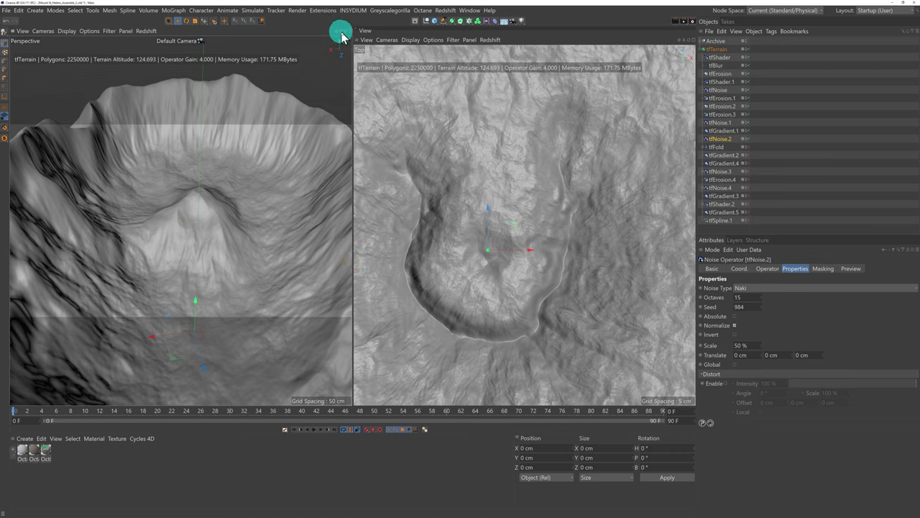
{"action": "left_click_drag", "start_coordinate": [345, 35], "coordinate": [352, 259]}
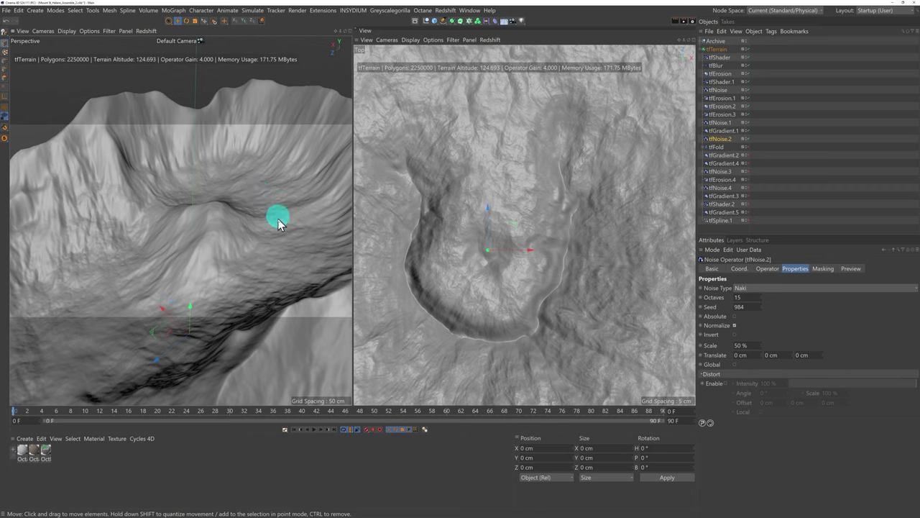
- Enable the tfFold operator after reviewing its fold mode options, and inspect its effect on the lava dome and crater floor
{"action": "left_click", "coordinate": [718, 147]}
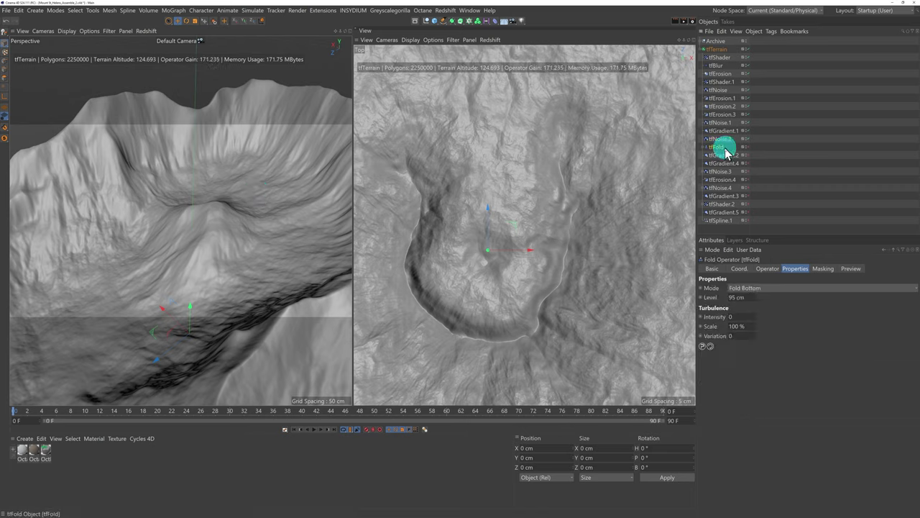
{"action": "left_click", "coordinate": [747, 289]}
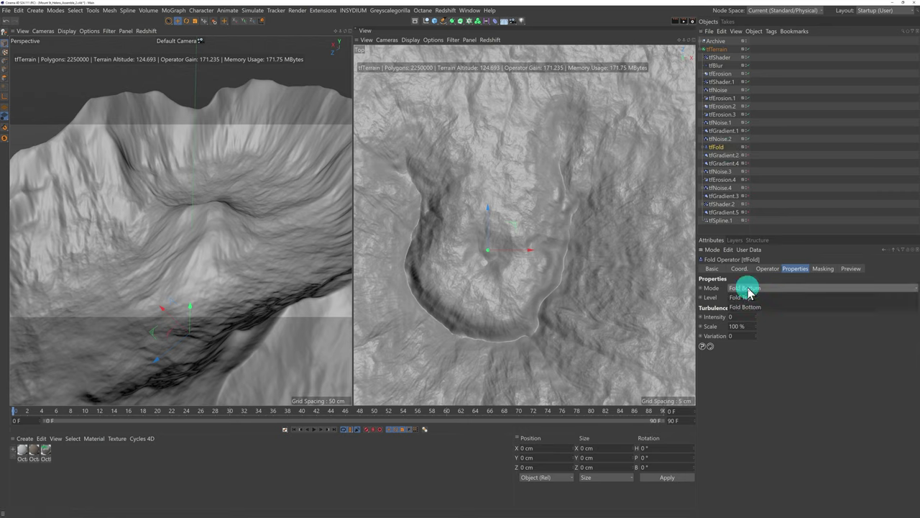
{"action": "left_click", "coordinate": [748, 291]}
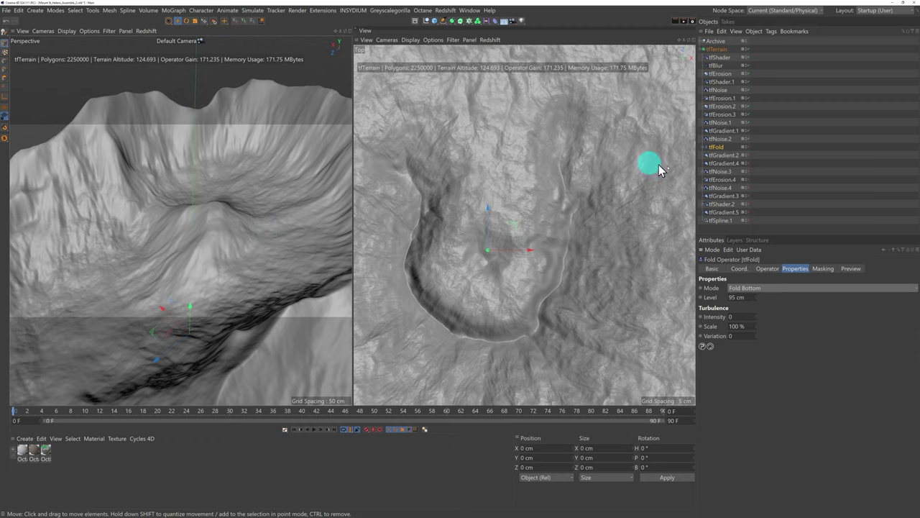
{"action": "left_click", "coordinate": [748, 148]}
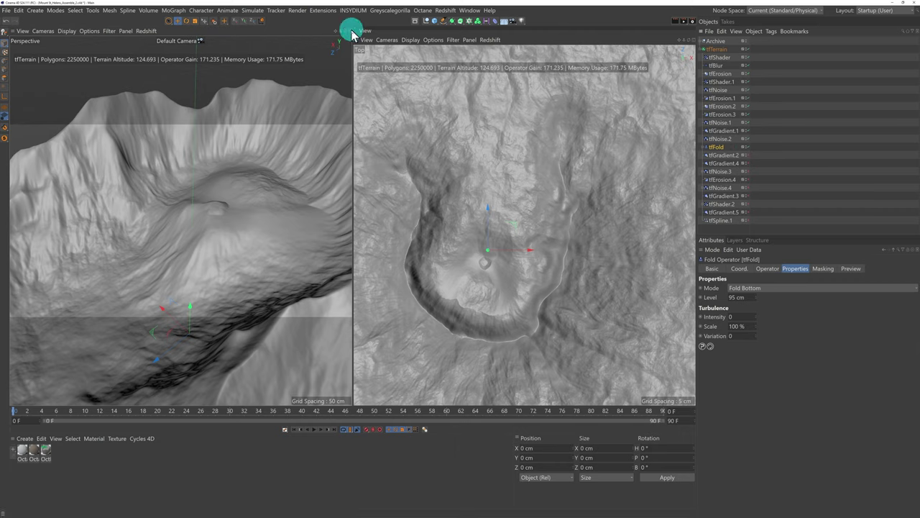
{"action": "left_click_drag", "start_coordinate": [345, 36], "coordinate": [351, 259]}
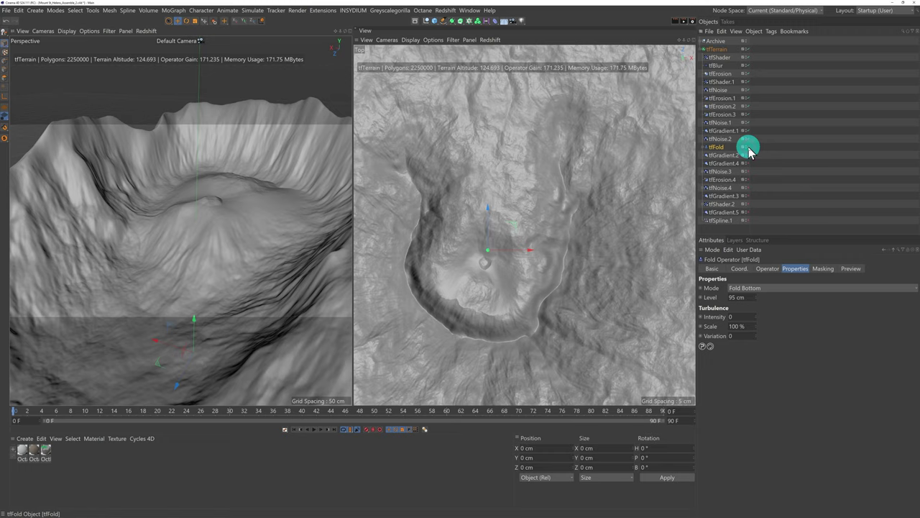
{"action": "left_click", "coordinate": [747, 147]}
{"action": "left_click_drag", "start_coordinate": [345, 184], "coordinate": [330, 190]}
{"action": "left_click_drag", "start_coordinate": [206, 184], "coordinate": [237, 223]}
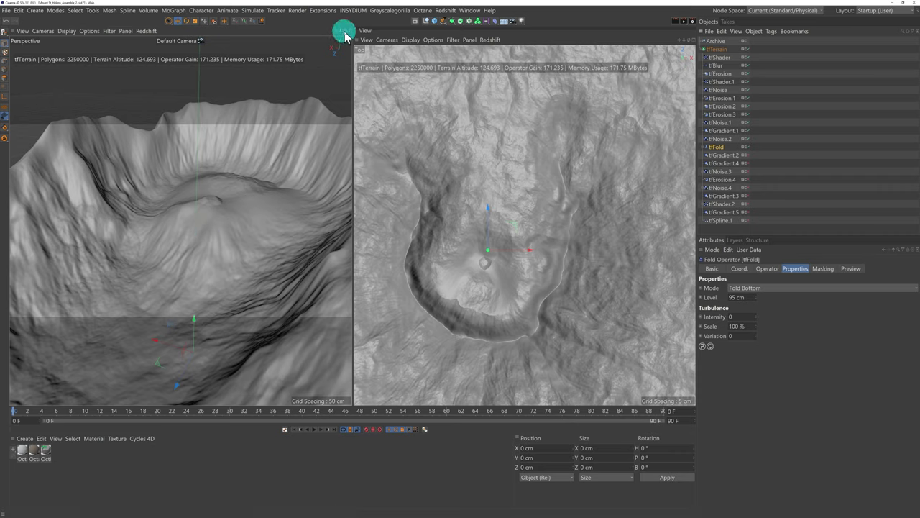
{"action": "left_click_drag", "start_coordinate": [345, 33], "coordinate": [352, 259]}
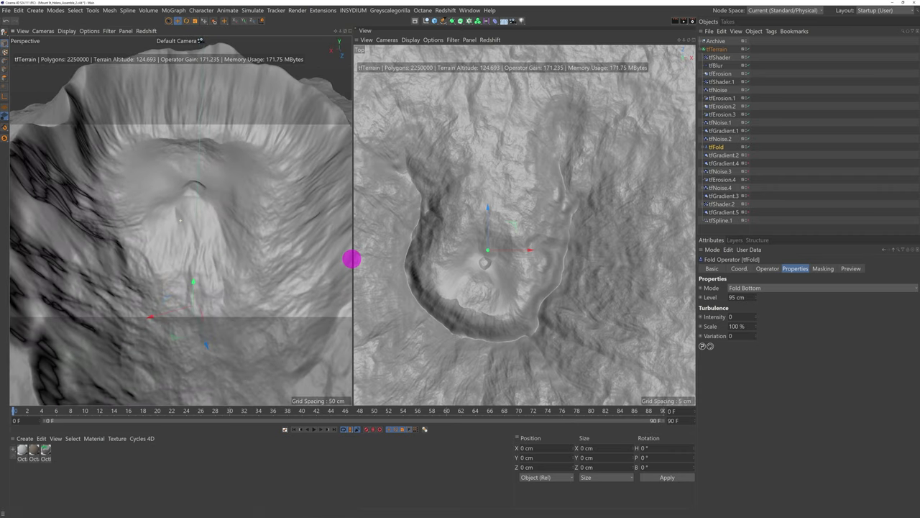
- Enable the tfGradient.2 and tfGradient.4 operators on the crater floor, reviewing their radial falloff, radius and gain settings
{"action": "left_click_drag", "start_coordinate": [343, 31], "coordinate": [345, 36]}
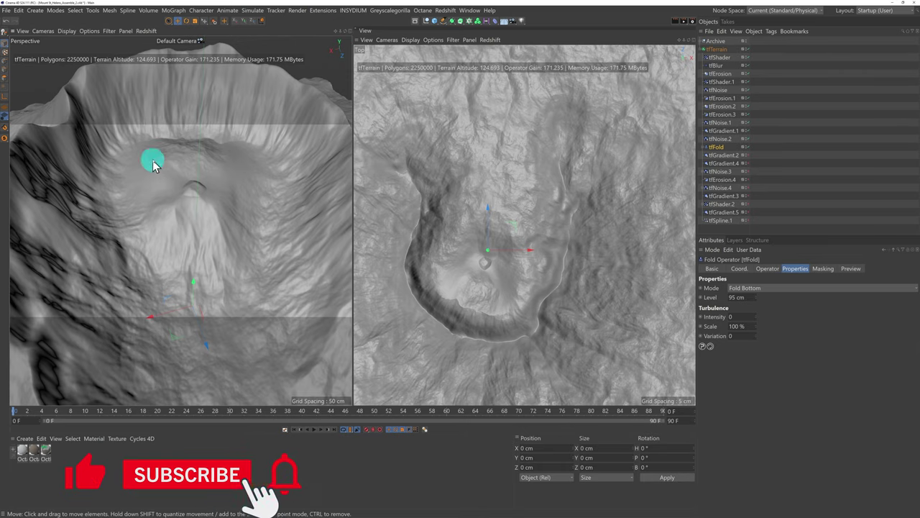
{"action": "left_click", "coordinate": [730, 156]}
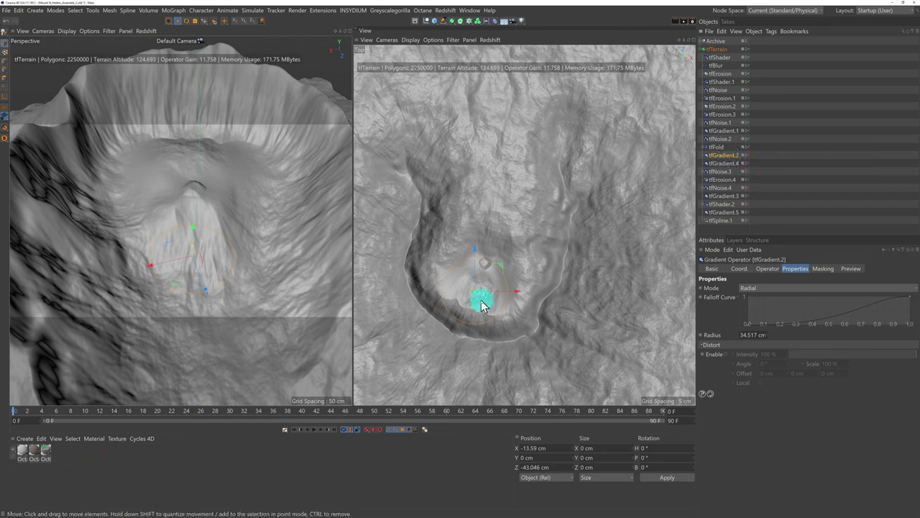
{"action": "left_click", "coordinate": [769, 271]}
{"action": "left_click", "coordinate": [725, 308]}
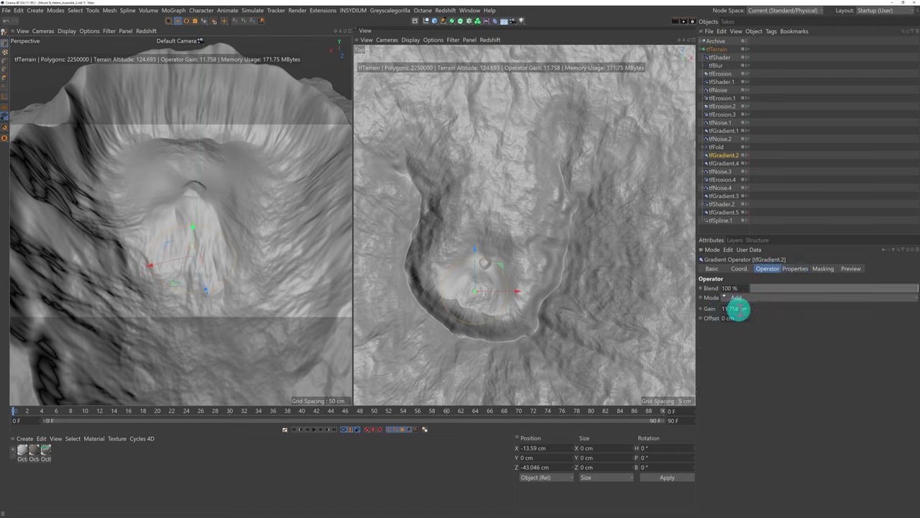
{"action": "left_click", "coordinate": [728, 164]}
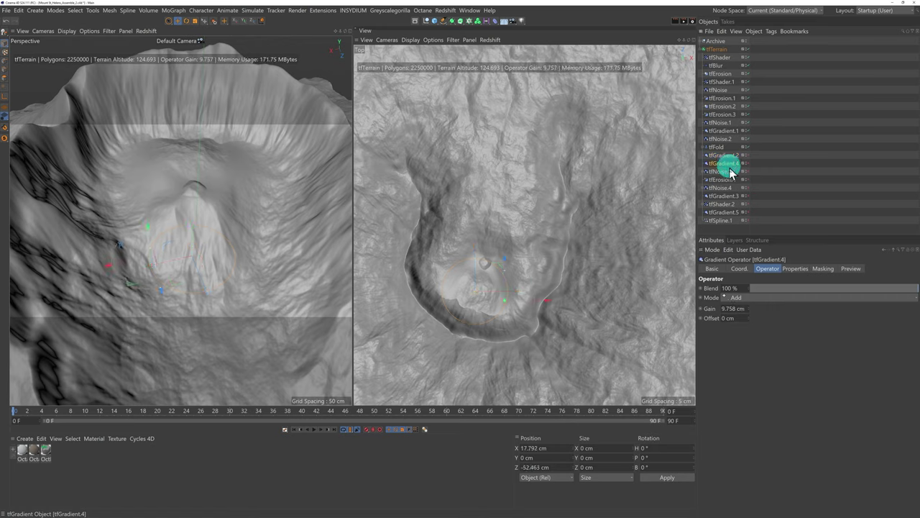
{"action": "left_click_drag", "start_coordinate": [723, 309], "coordinate": [750, 314]}
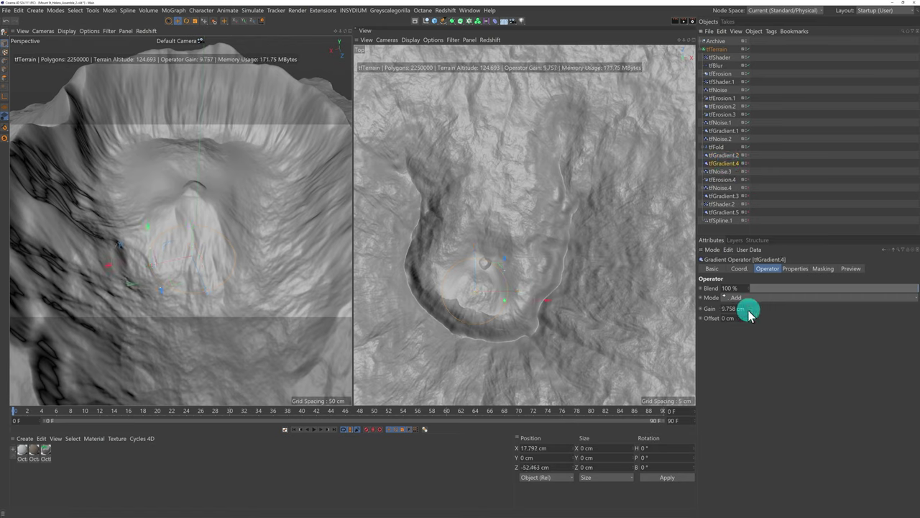
{"action": "left_click", "coordinate": [794, 270]}
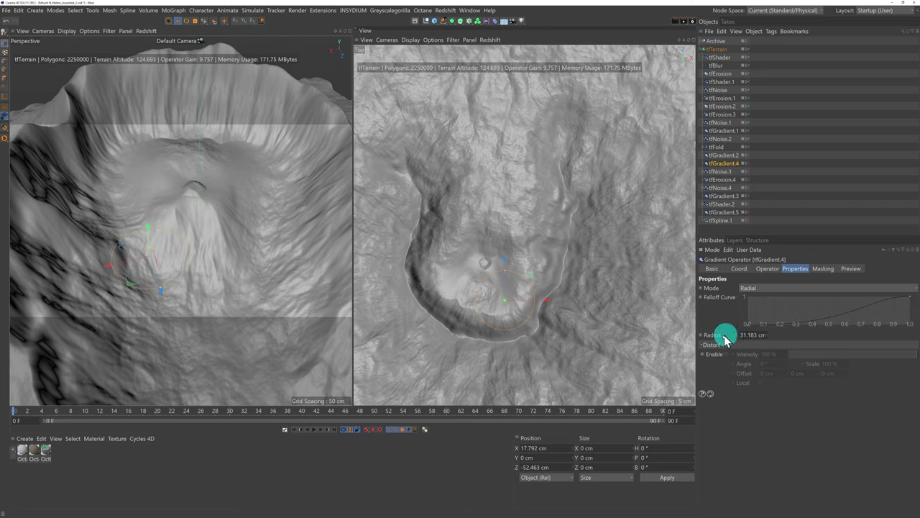
{"action": "left_click", "coordinate": [748, 164]}
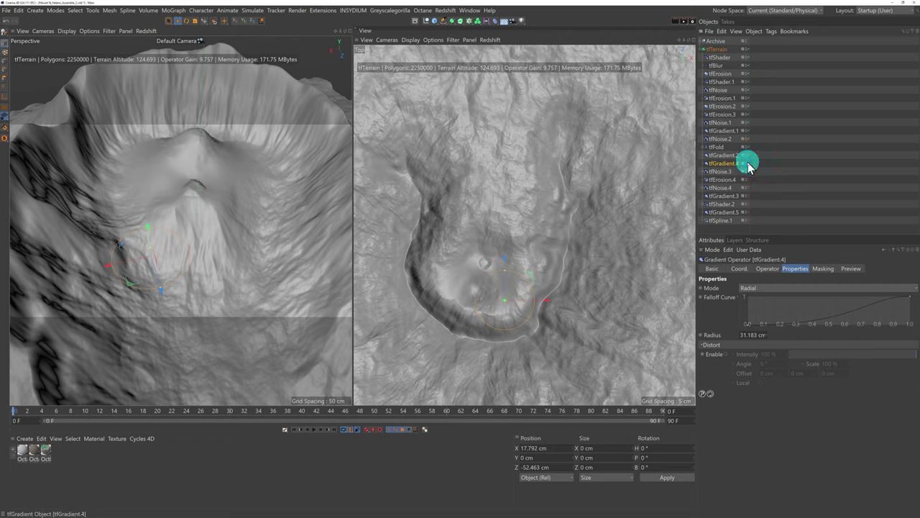
{"action": "left_click", "coordinate": [749, 164]}
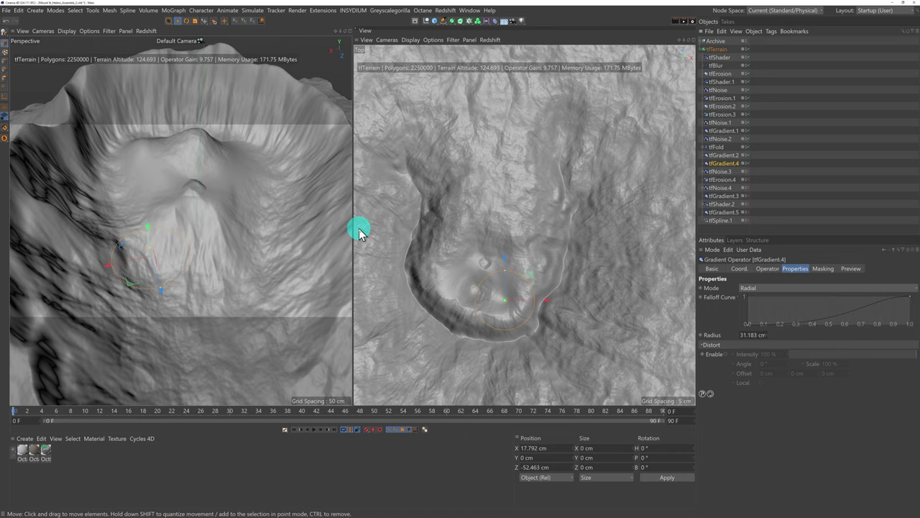
- Enable the tfNoise.3 operator after reviewing its FBM noise settings and Spherical Field, and inspect the added detail around the breach
{"action": "left_click", "coordinate": [704, 172]}
{"action": "left_click", "coordinate": [723, 171]}
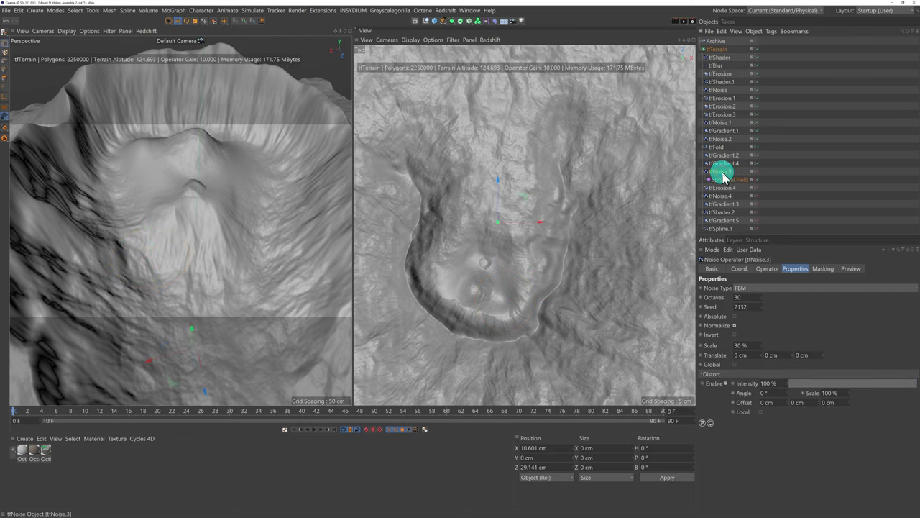
{"action": "left_click", "coordinate": [728, 180]}
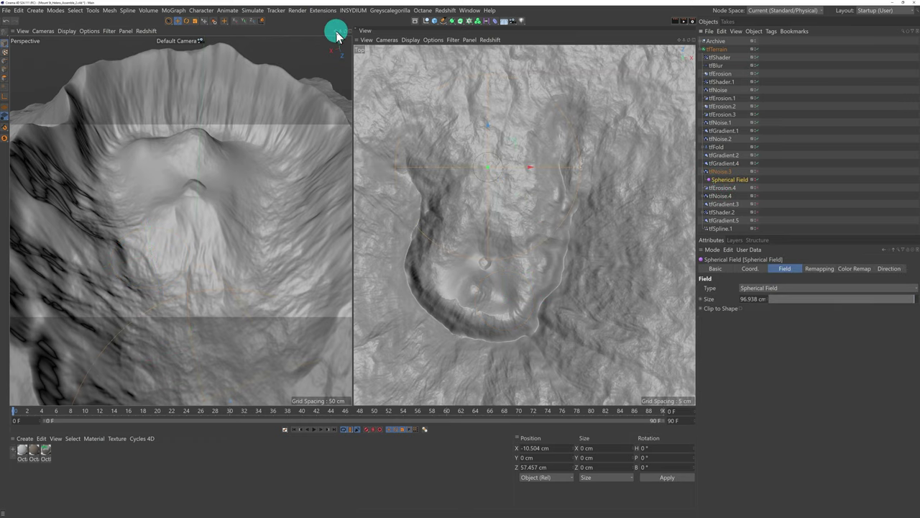
{"action": "left_click_drag", "start_coordinate": [336, 36], "coordinate": [352, 259]}
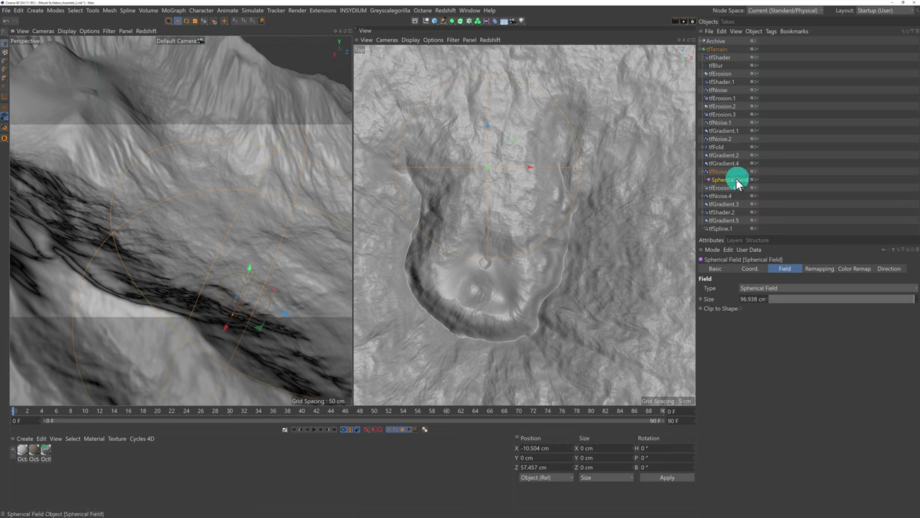
{"action": "left_click_drag", "start_coordinate": [735, 183], "coordinate": [723, 177]}
{"action": "left_click", "coordinate": [721, 173]}
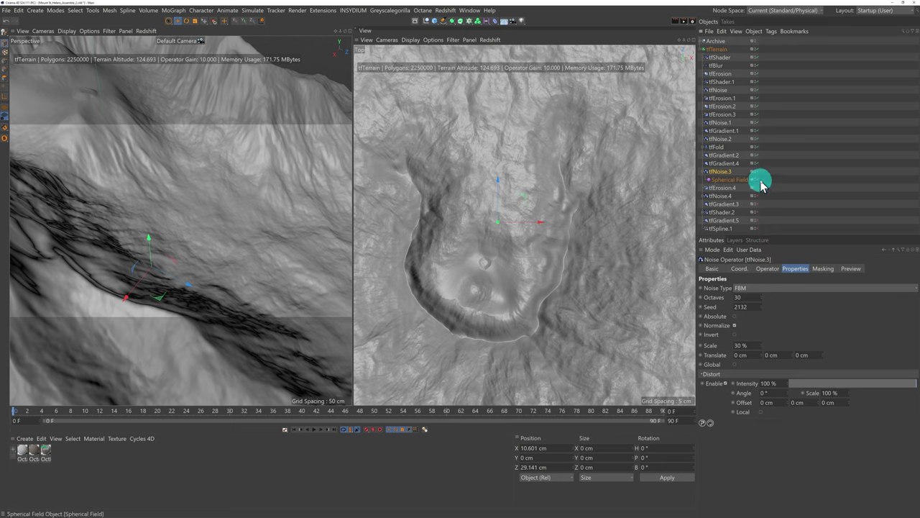
{"action": "left_click_drag", "start_coordinate": [185, 154], "coordinate": [172, 209], "text": "alt"}
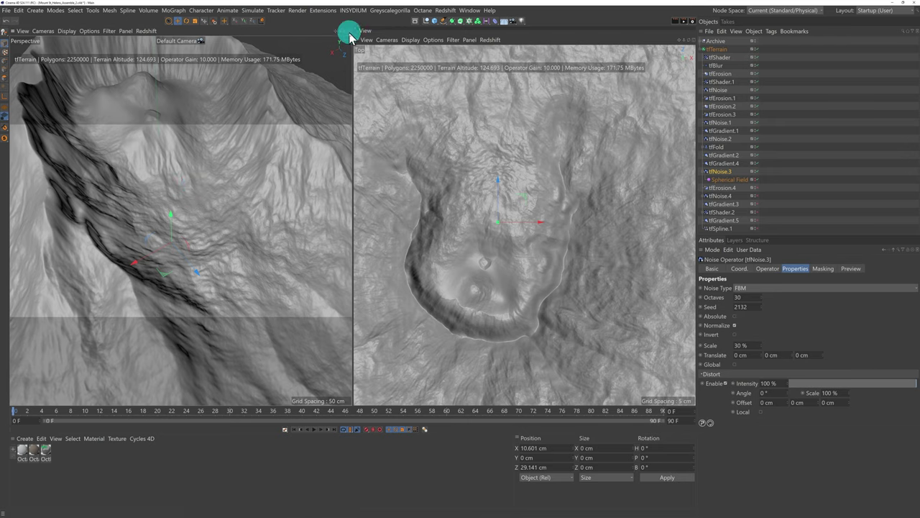
{"action": "left_click_drag", "start_coordinate": [351, 257], "coordinate": [351, 258], "text": "alt"}
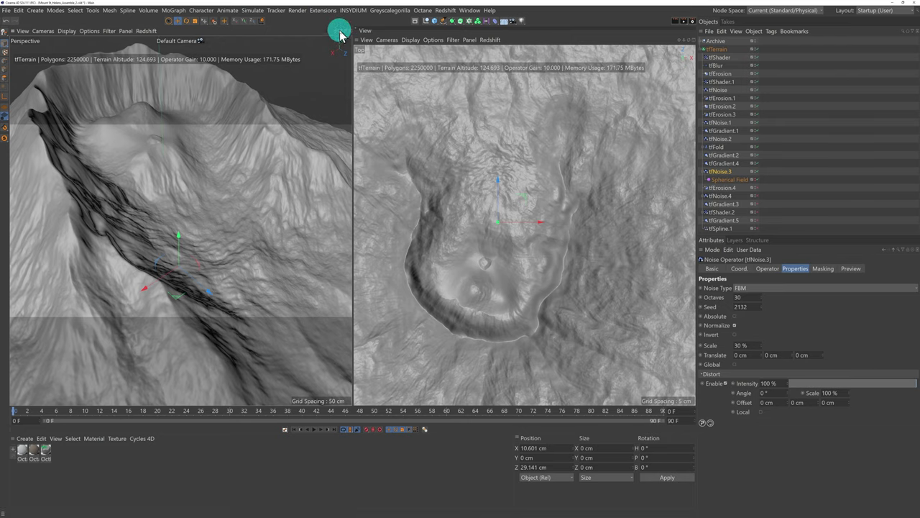
{"action": "left_click_drag", "start_coordinate": [340, 31], "coordinate": [352, 258]}
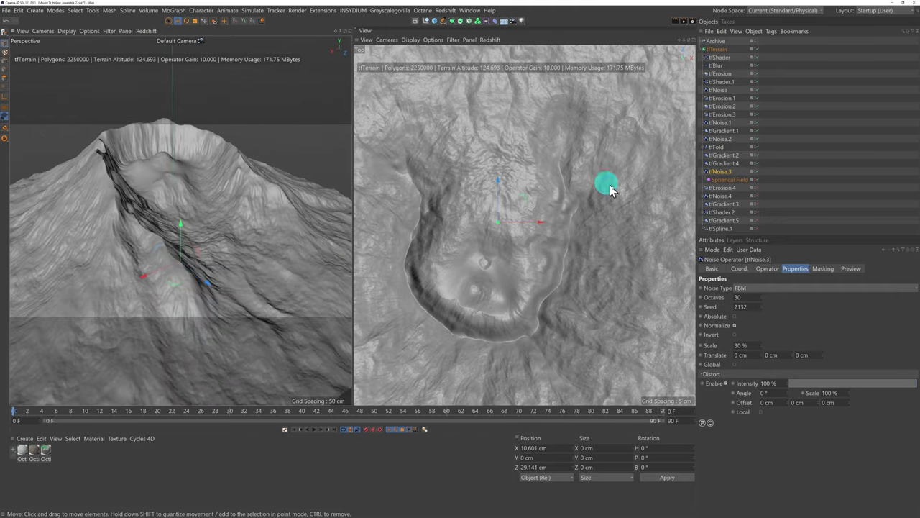
- Enable the tfErosion.4 operator after reviewing its hydraulic particle settings, and inspect the eroded slopes and crater
{"action": "left_click", "coordinate": [727, 192]}
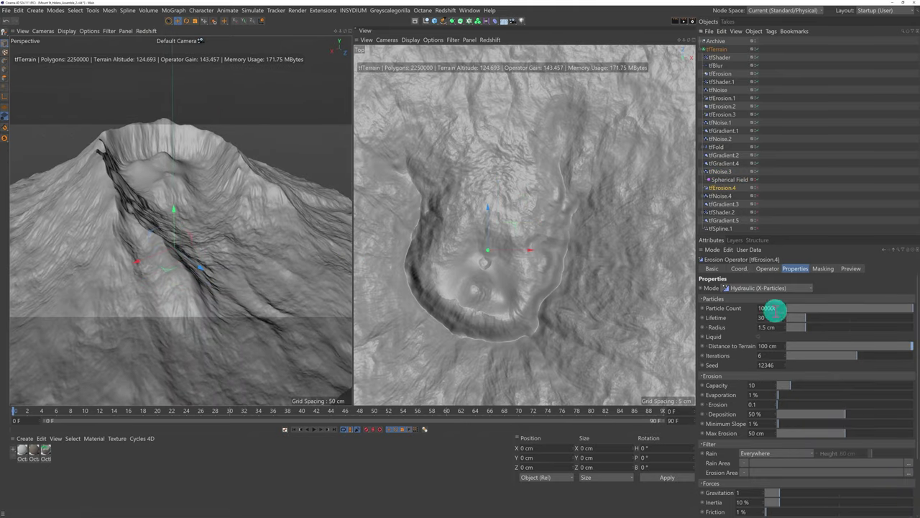
{"action": "type", "text": "0"}
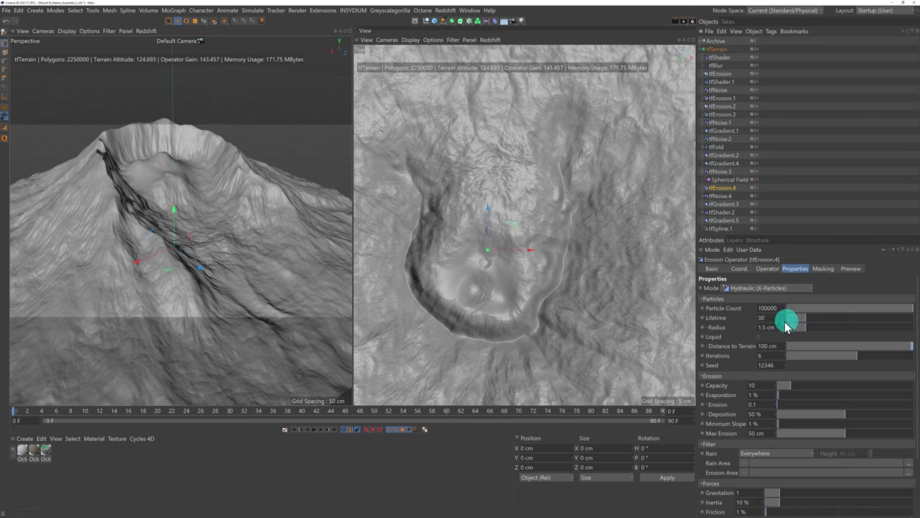
{"action": "double_click", "coordinate": [767, 327]}
{"action": "left_click", "coordinate": [782, 337]}
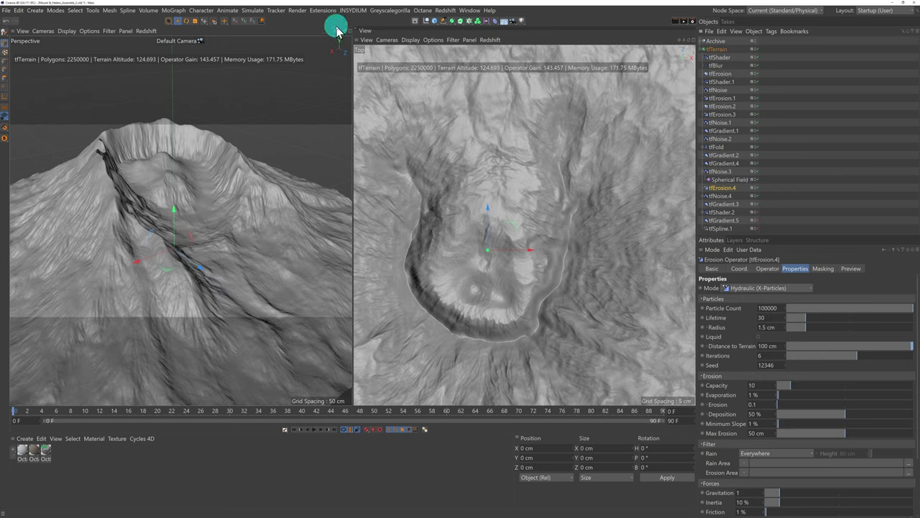
{"action": "mouse_move", "coordinate": [352, 259]}
{"action": "left_mouse_down", "text": "alt"}
{"action": "mouse_move", "coordinate": [324, 283]}
{"action": "mouse_move", "coordinate": [351, 259]}
{"action": "left_mouse_up", "text": "alt"}
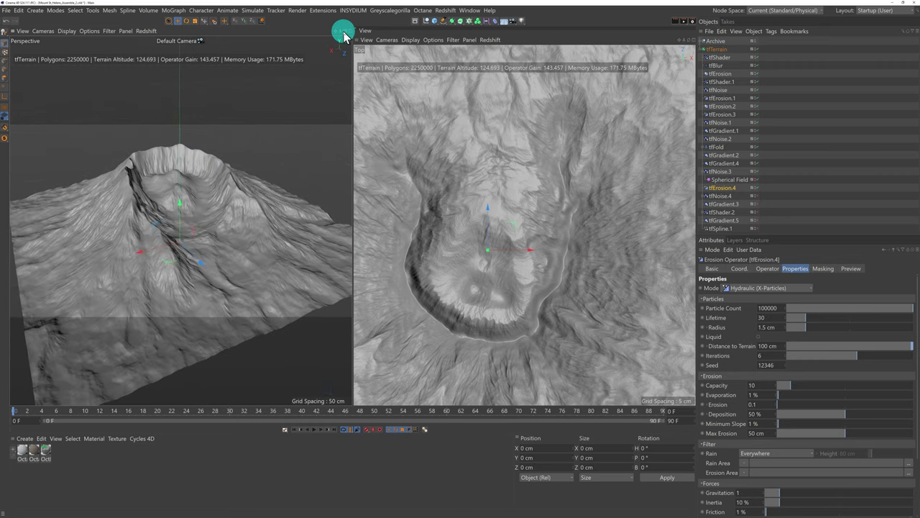
- Enable the tfNoise.4 operator after reviewing its Naki noise, gain and Spherical Field, and inspect the added detail on the crater floor
{"action": "left_click", "coordinate": [721, 196]}
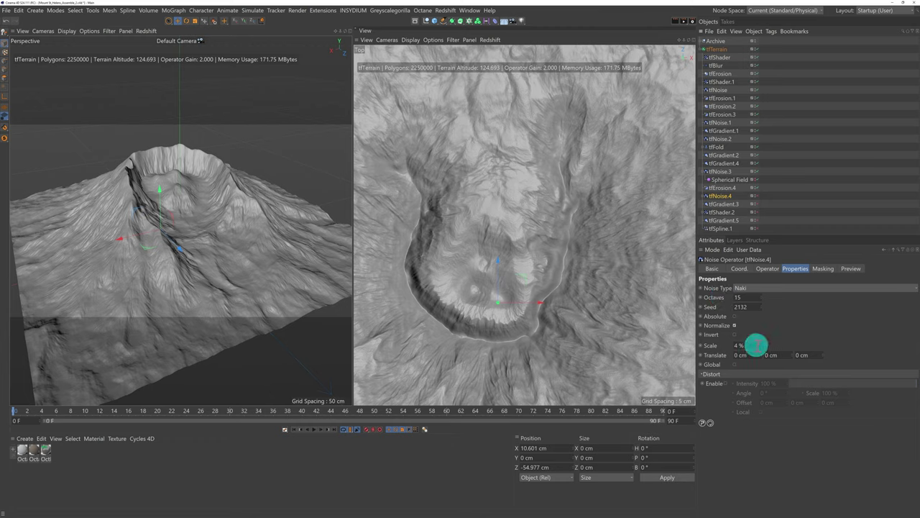
{"action": "left_click", "coordinate": [768, 269]}
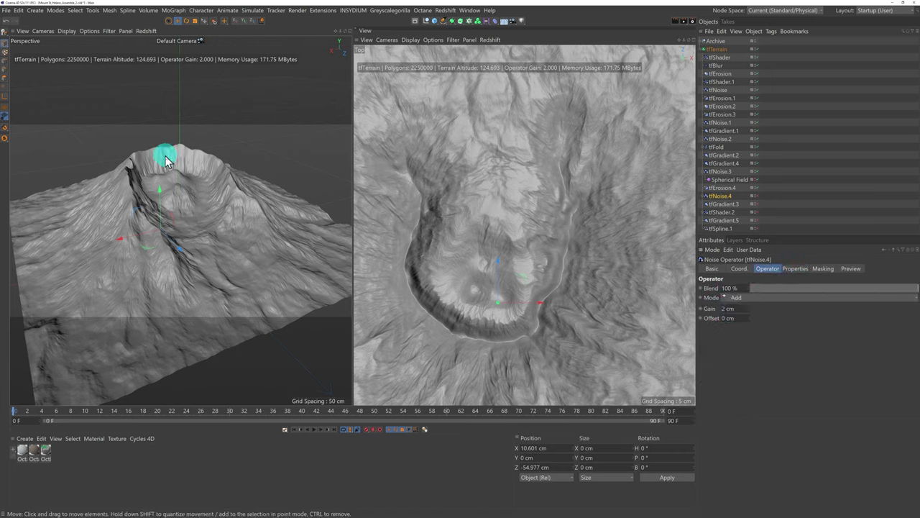
{"action": "scroll", "coordinate": [166, 162], "scroll_direction": "up", "scroll_amount": 5}
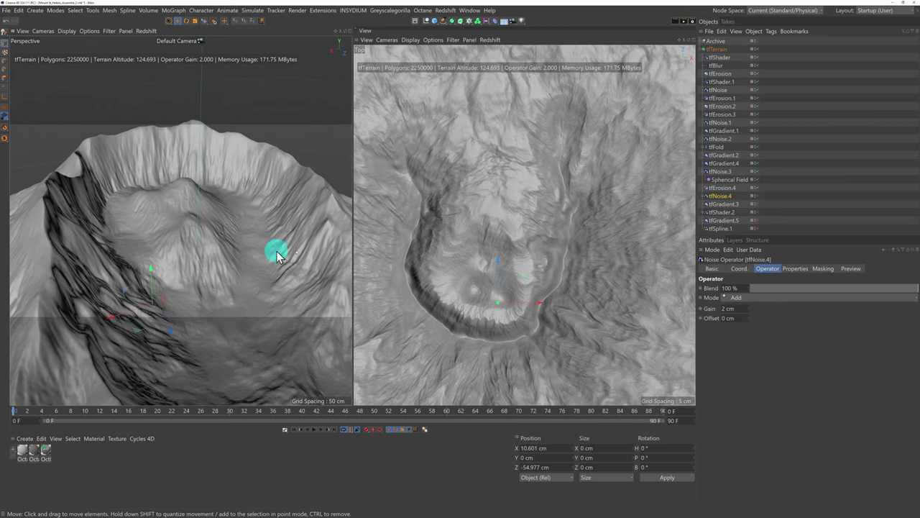
{"action": "left_click", "coordinate": [702, 195]}
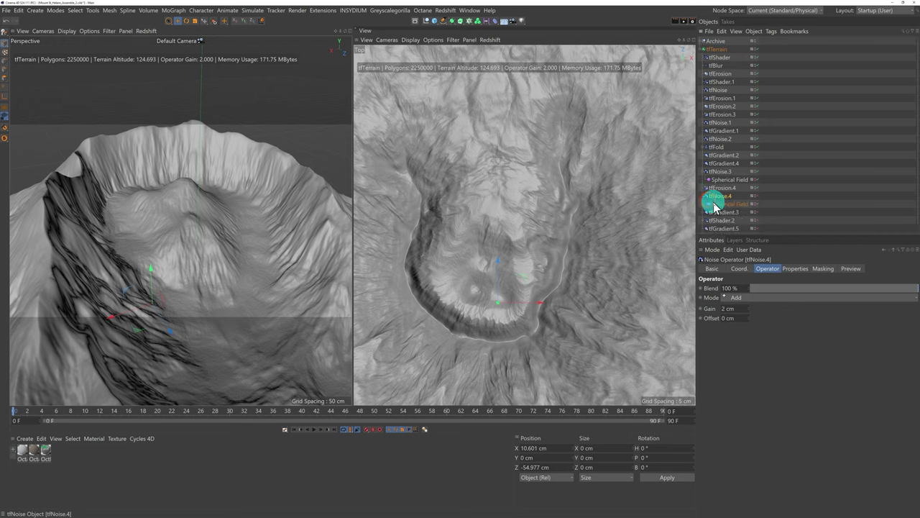
{"action": "left_click", "coordinate": [729, 205]}
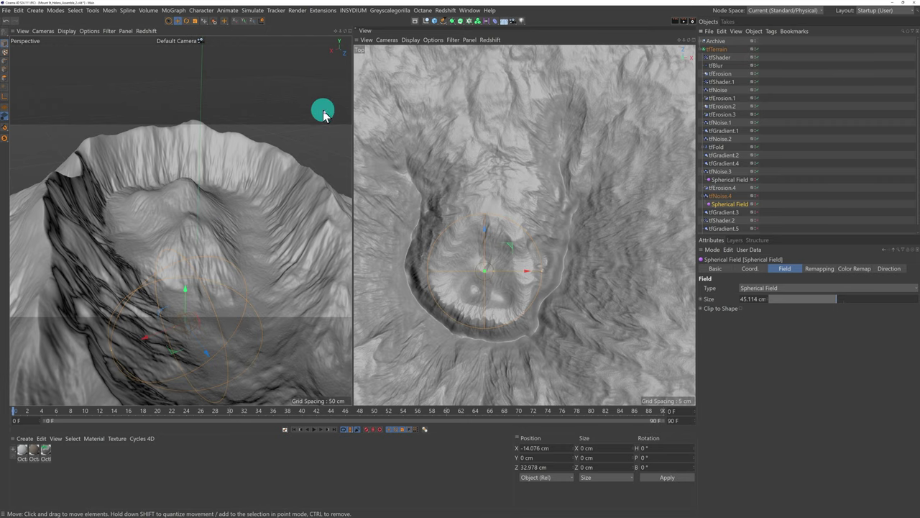
{"action": "left_click_drag", "start_coordinate": [343, 30], "coordinate": [351, 259]}
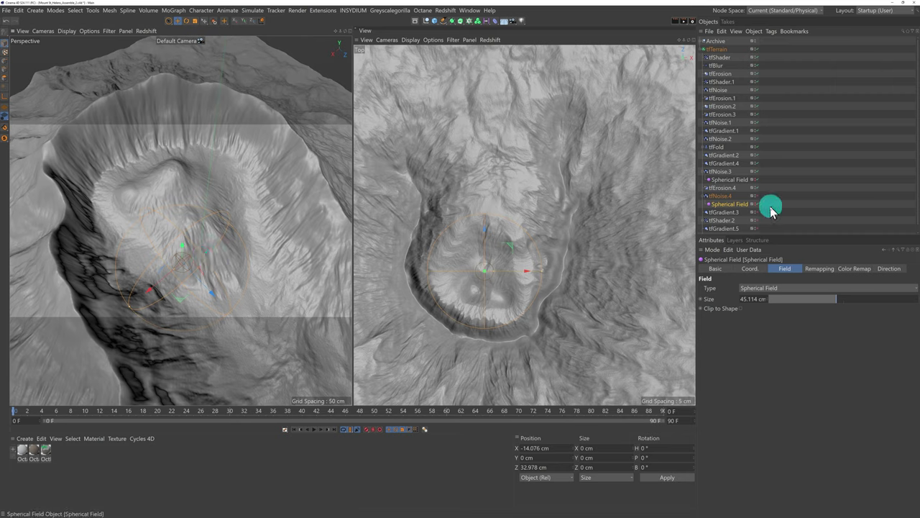
{"action": "left_click", "coordinate": [758, 196]}
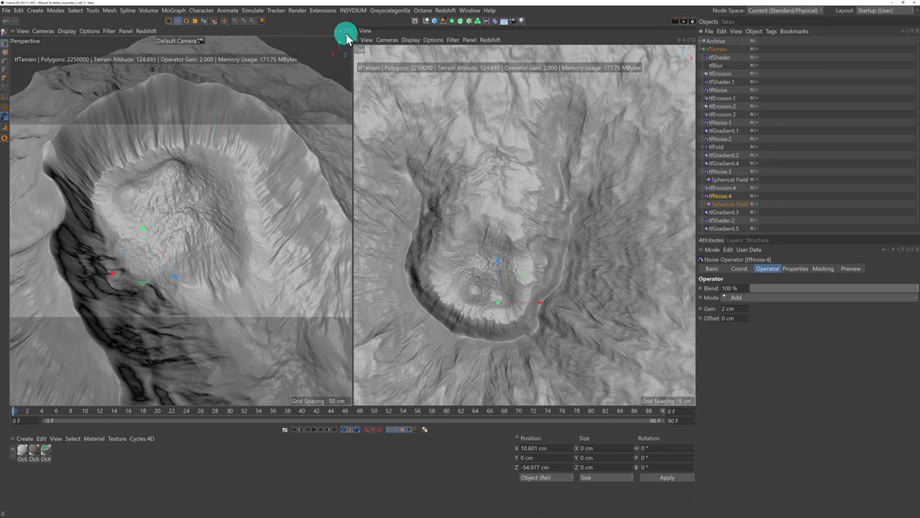
{"action": "left_click_drag", "start_coordinate": [345, 30], "coordinate": [351, 259]}
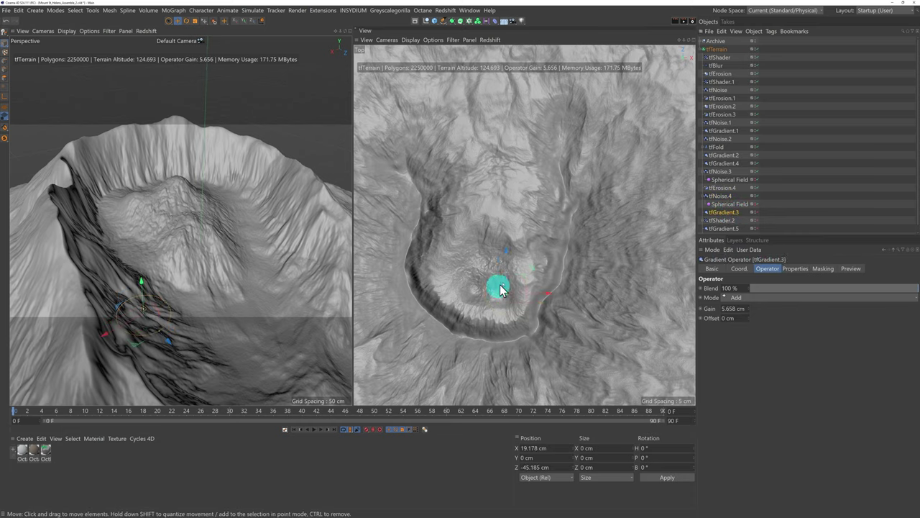
- Enable the tfGradient.3 operator beside the lava dome, reviewing its gain and radial falloff, and inspect its effect
{"action": "left_click_drag", "start_coordinate": [506, 279], "coordinate": [496, 302]}
{"action": "left_click", "coordinate": [762, 332]}
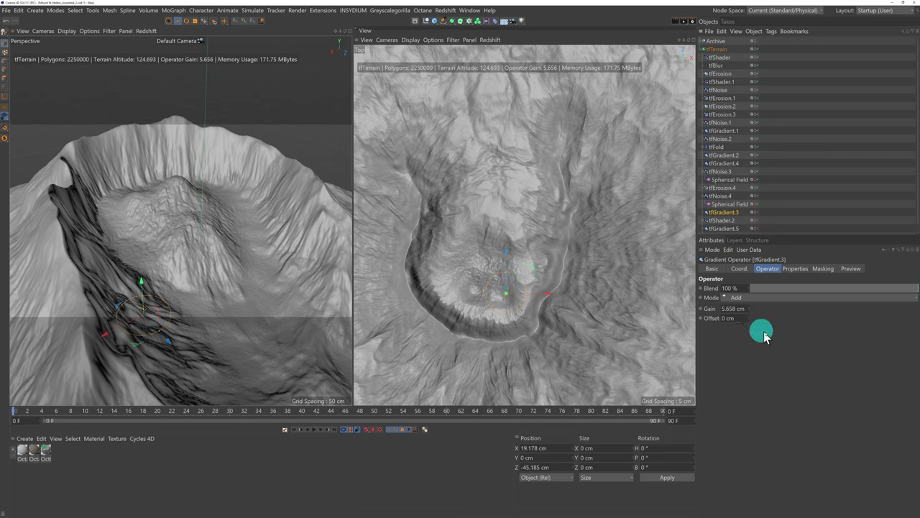
{"action": "double_click", "coordinate": [733, 309]}
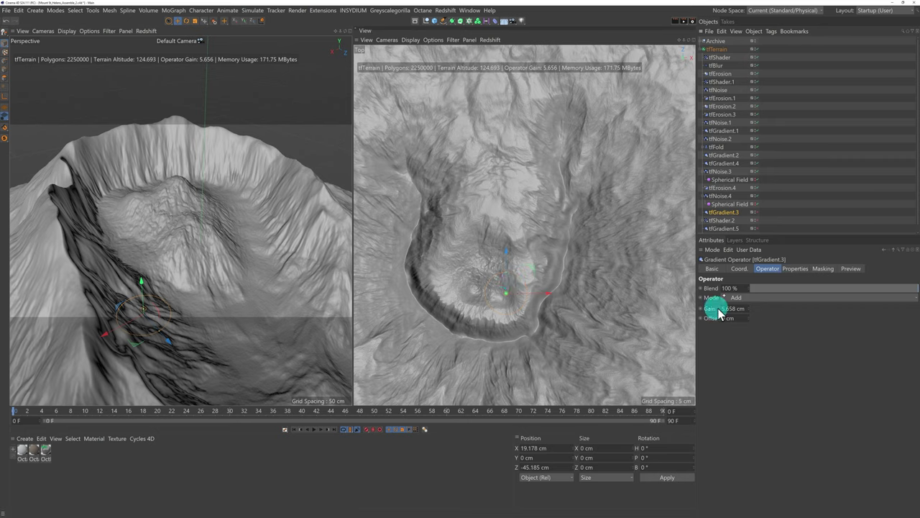
{"action": "left_click", "coordinate": [795, 269]}
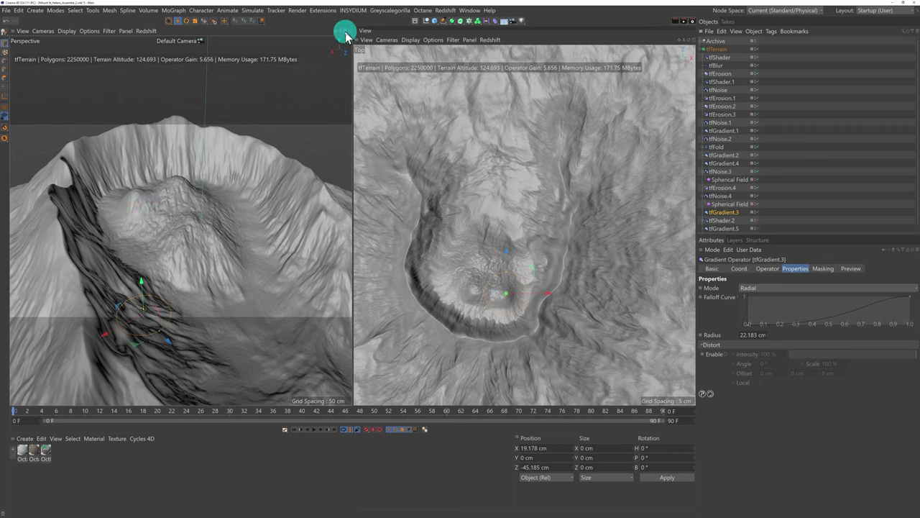
{"action": "mouse_move", "coordinate": [345, 36]}
{"action": "left_mouse_down"}
{"action": "mouse_move", "coordinate": [352, 256]}
{"action": "mouse_move", "coordinate": [343, 26]}
{"action": "left_mouse_up"}
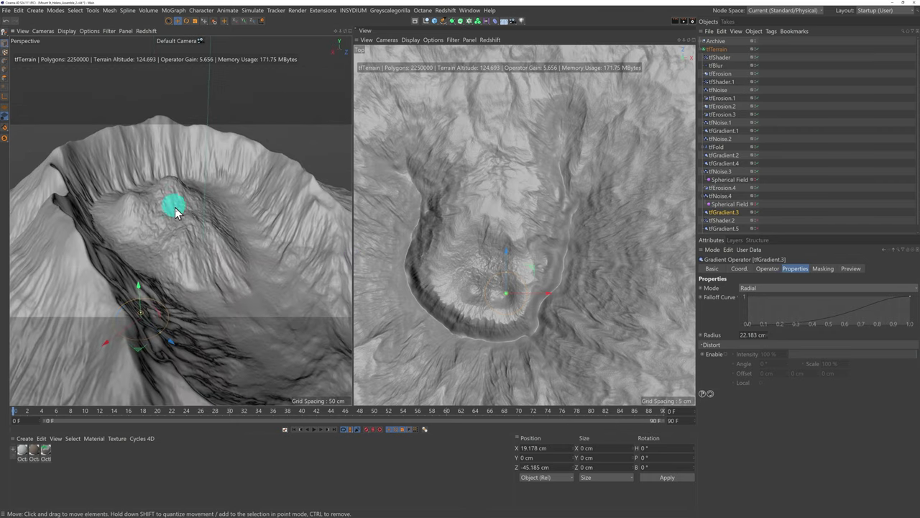
- Enable the tfShader.2 operator, reviewing its Electric noise shader properties and its gain and blend mode
{"action": "left_click", "coordinate": [733, 221]}
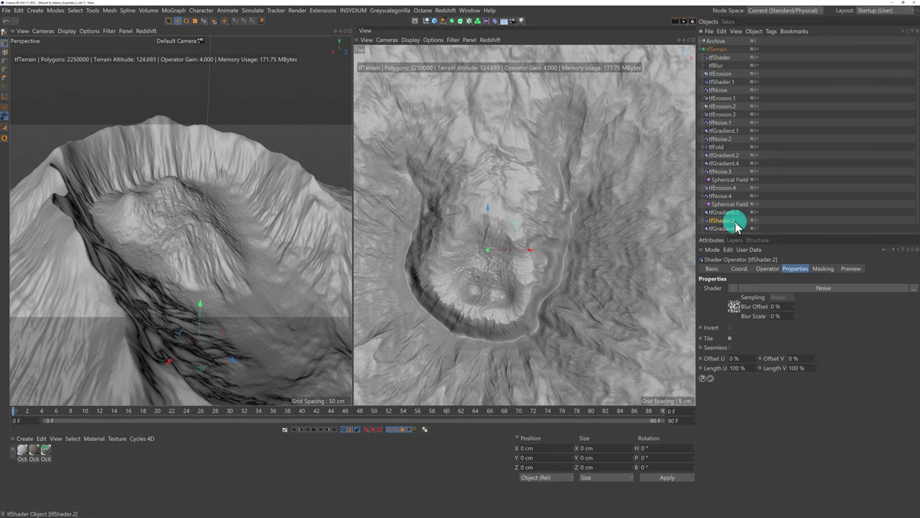
{"action": "left_click_drag", "start_coordinate": [720, 226], "coordinate": [734, 318]}
{"action": "left_click", "coordinate": [734, 311]}
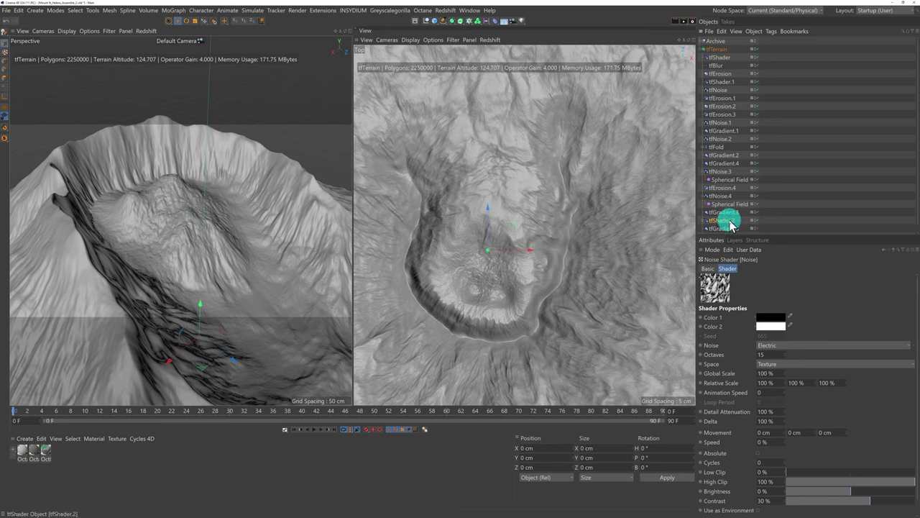
{"action": "left_click", "coordinate": [726, 220]}
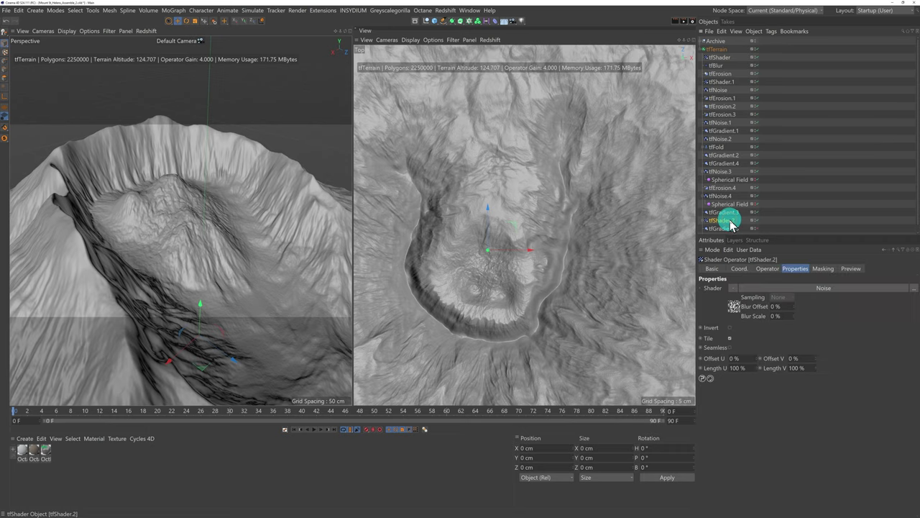
{"action": "left_click", "coordinate": [767, 270]}
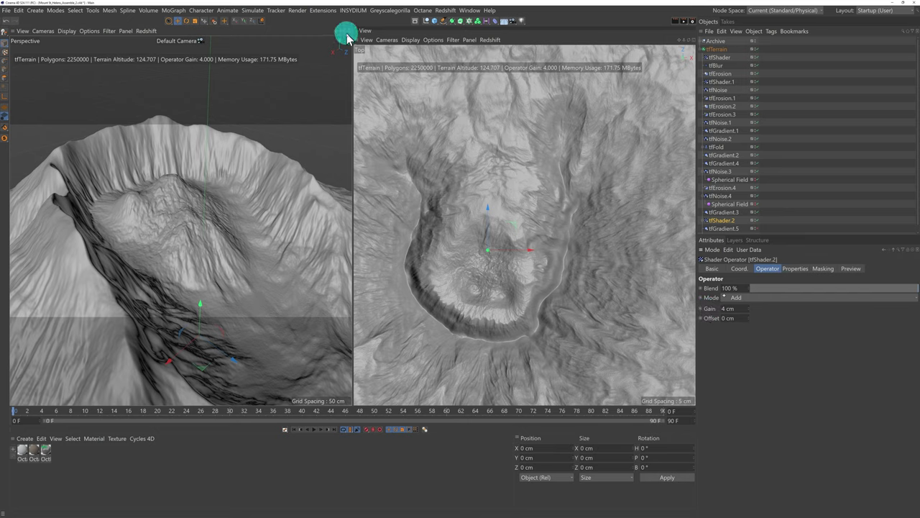
- Enable the tfGradient.5 operator in front of the crater after reviewing its blend mode and gain
{"action": "left_click_drag", "start_coordinate": [352, 258], "coordinate": [351, 259], "text": "alt"}
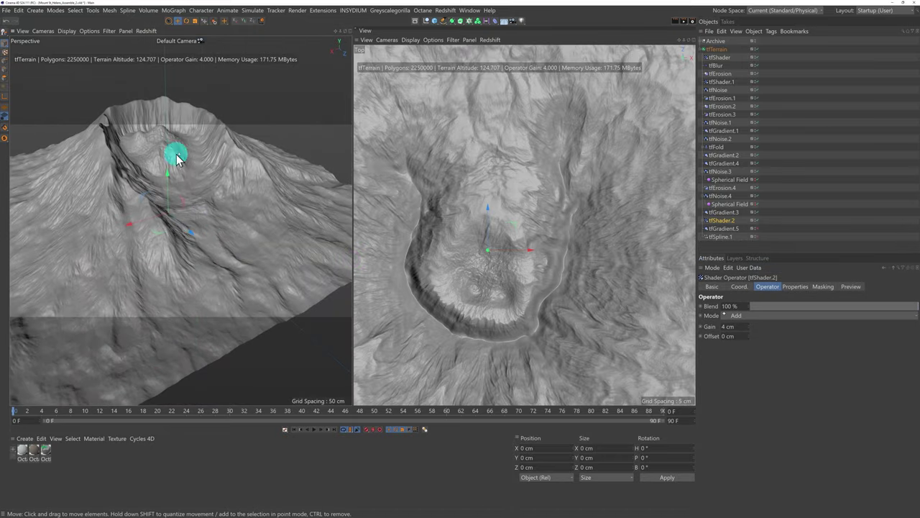
{"action": "left_click_drag", "start_coordinate": [172, 151], "coordinate": [352, 259], "text": "alt"}
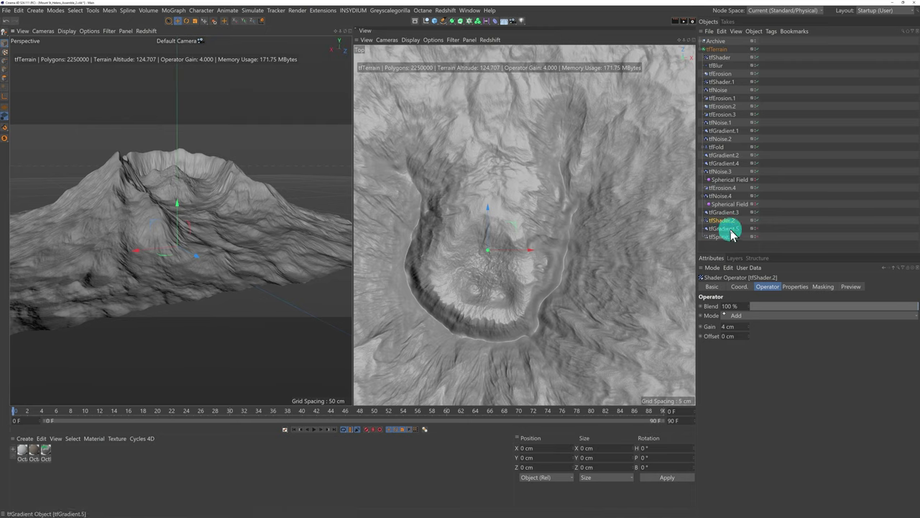
{"action": "left_click", "coordinate": [722, 228]}
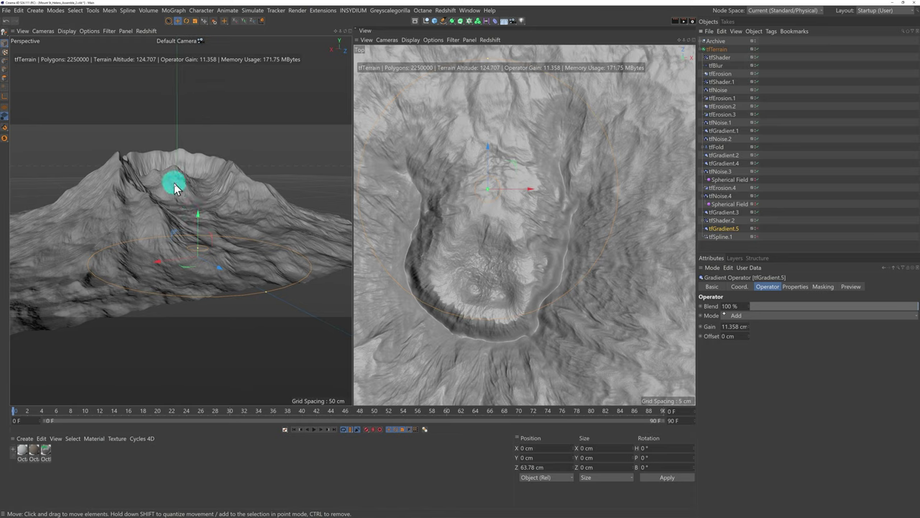
{"action": "left_click", "coordinate": [756, 229]}
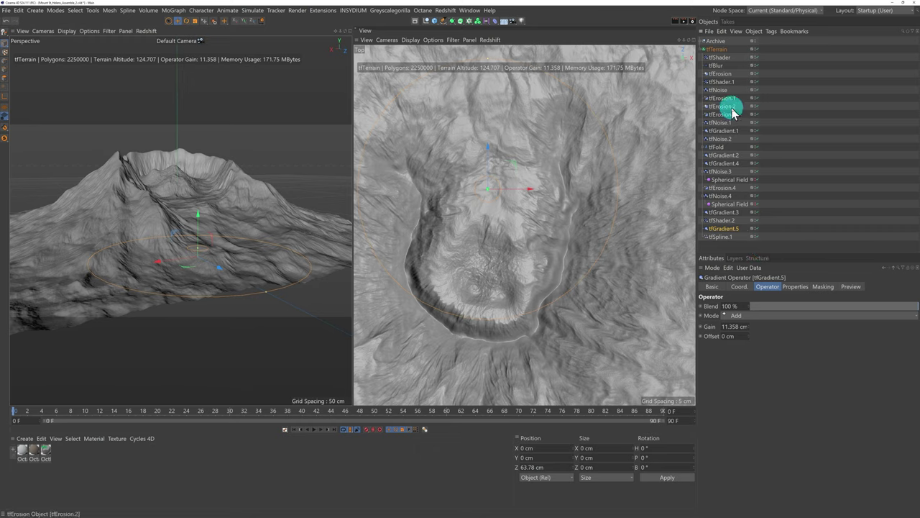
- Turn on X-Ray for the terrain object and review the Glacier spline's type and intermediate point settings
{"action": "left_click", "coordinate": [704, 48]}
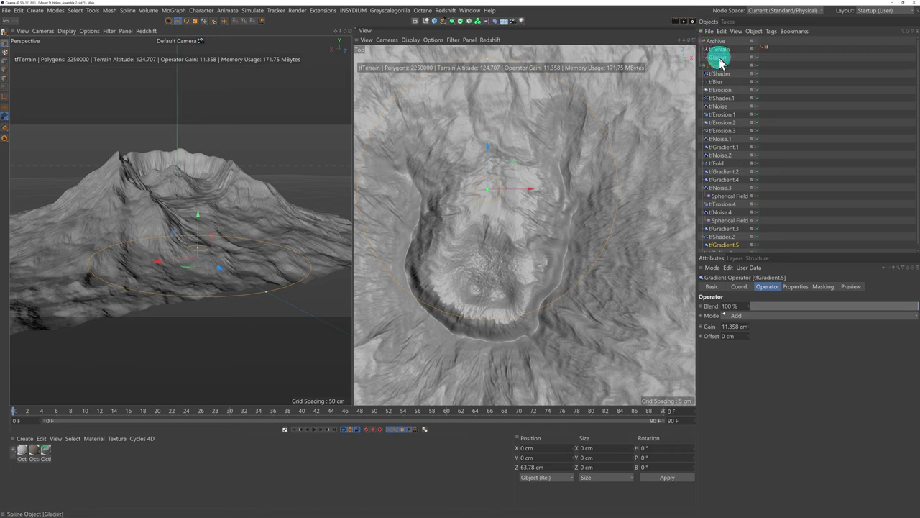
{"action": "left_click", "coordinate": [717, 66]}
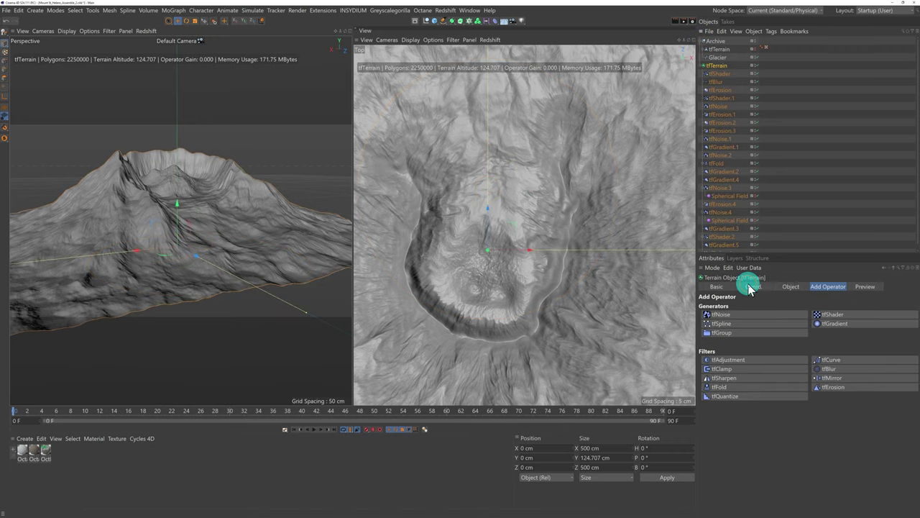
{"action": "left_click", "coordinate": [722, 287]}
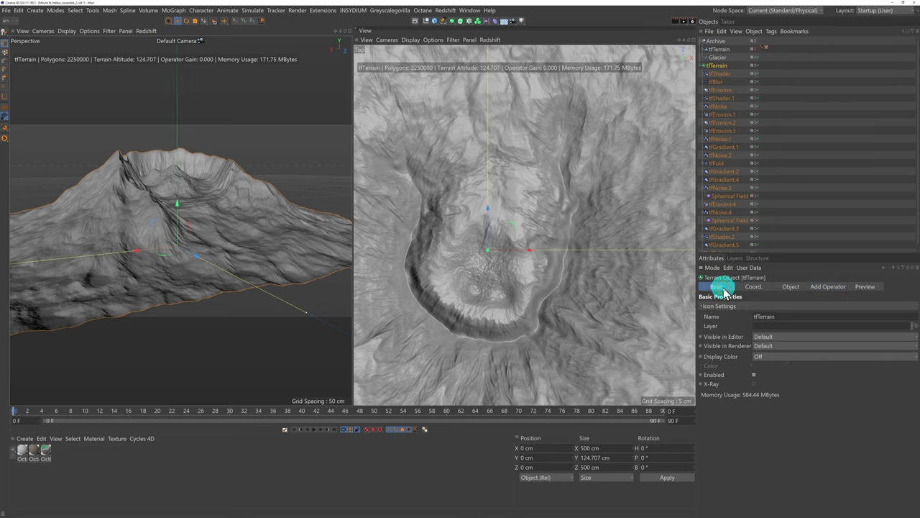
{"action": "left_click", "coordinate": [753, 384]}
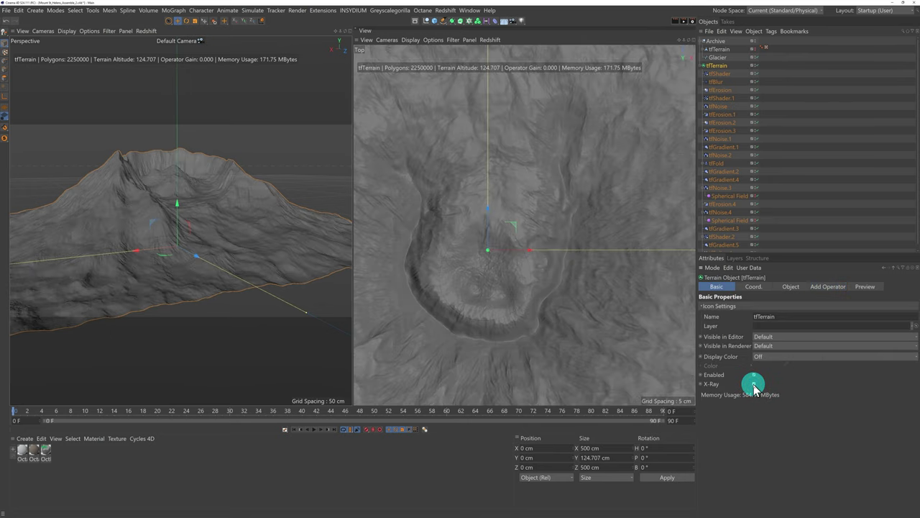
{"action": "left_click", "coordinate": [721, 59]}
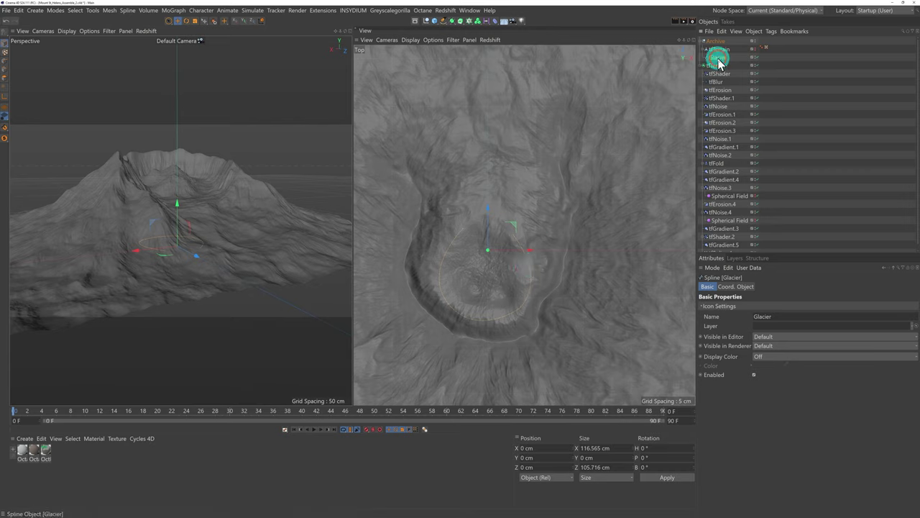
{"action": "left_click", "coordinate": [745, 287]}
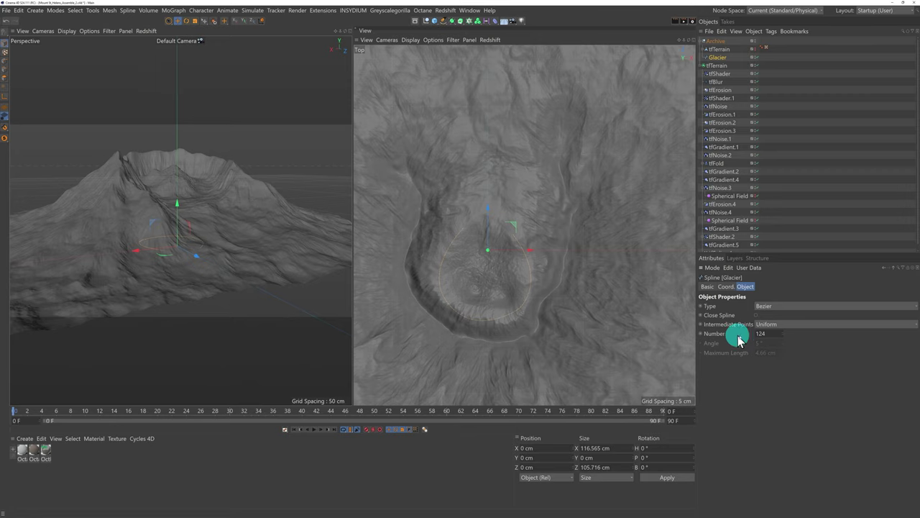
{"action": "left_click", "coordinate": [756, 334]}
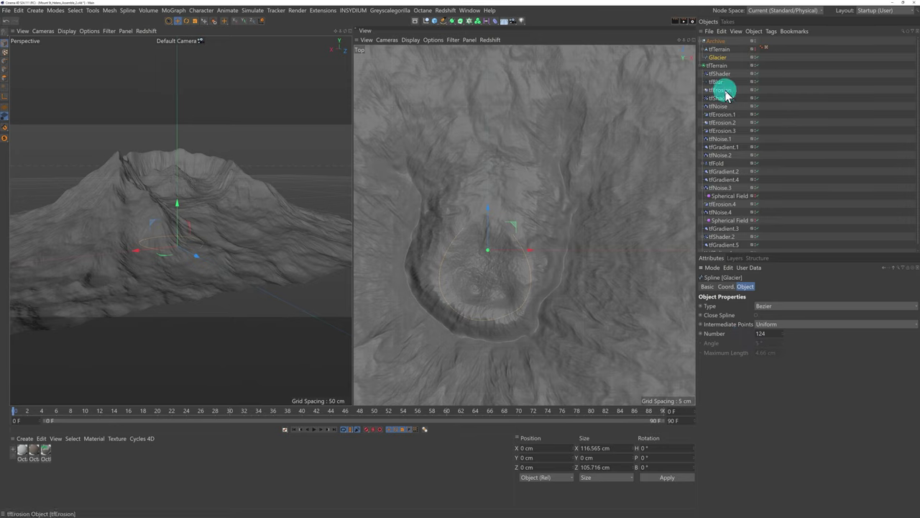
- Enable the tfSpline.1 operator after reviewing its linked Glacier spline, gain, radius and falloff curves
{"action": "left_click_drag", "start_coordinate": [776, 252], "coordinate": [777, 285]}
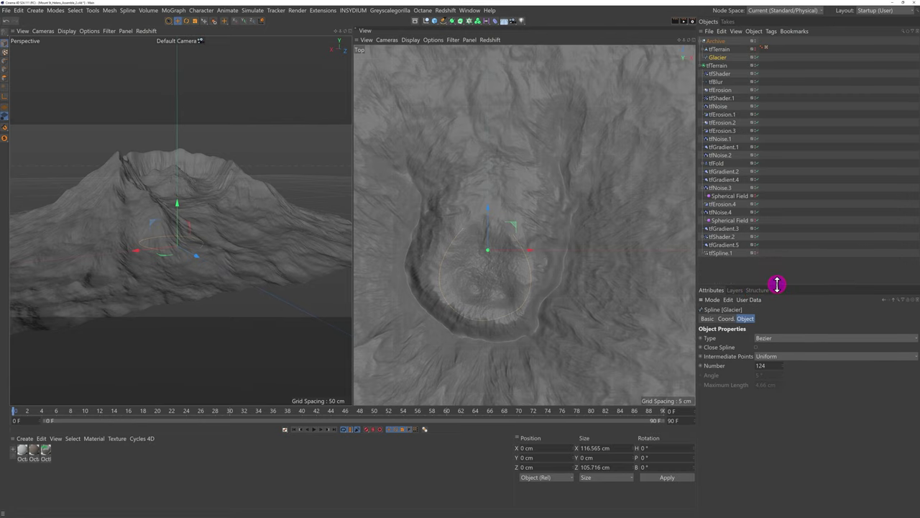
{"action": "left_click", "coordinate": [720, 254]}
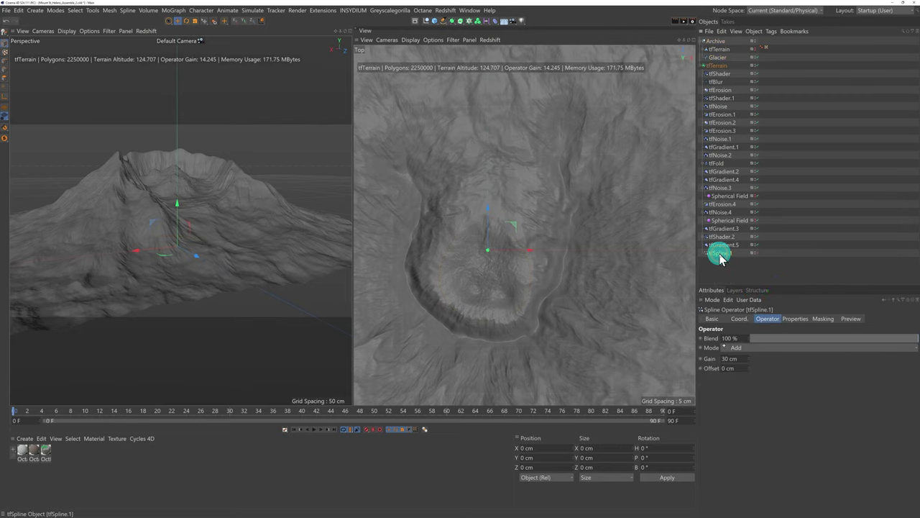
{"action": "left_click", "coordinate": [795, 319]}
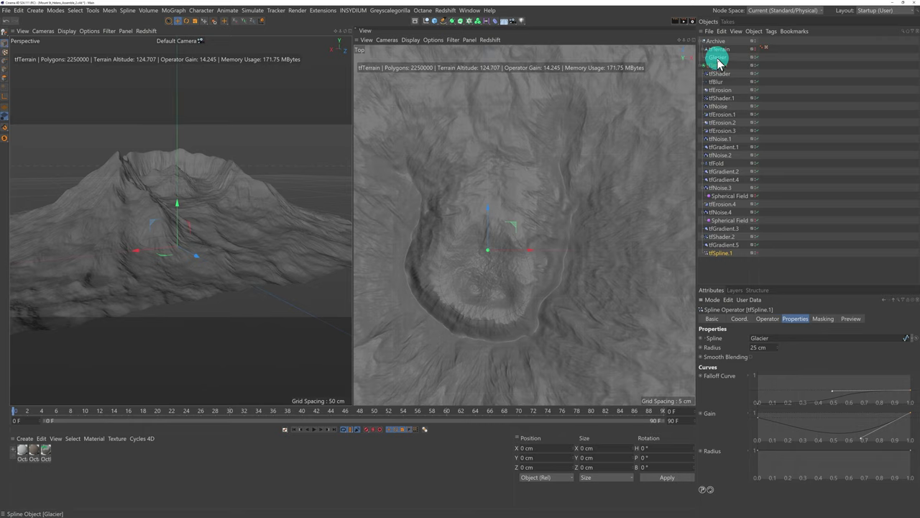
{"action": "left_click_drag", "start_coordinate": [719, 62], "coordinate": [772, 325]}
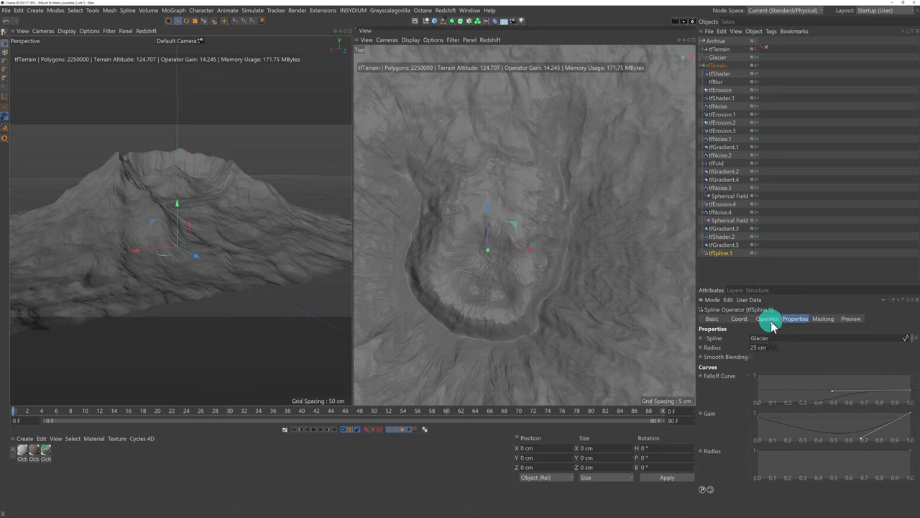
{"action": "left_click", "coordinate": [769, 321]}
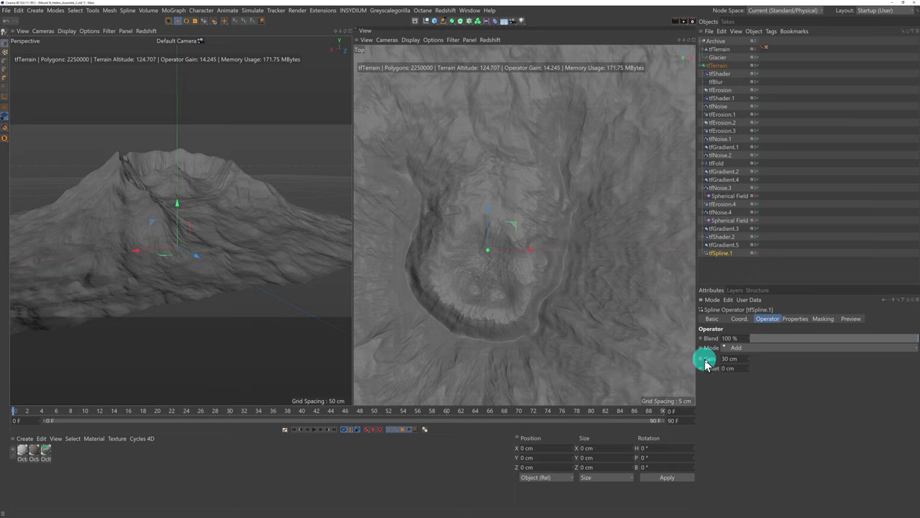
{"action": "left_click", "coordinate": [793, 320]}
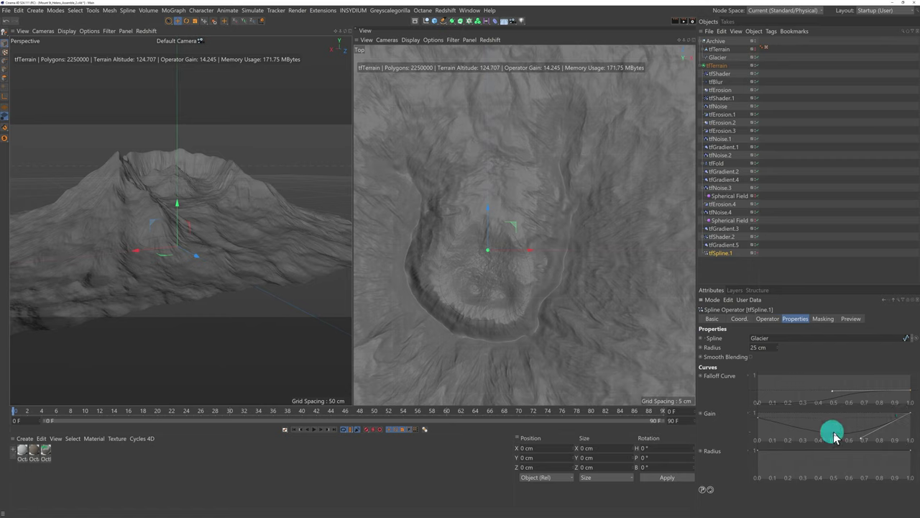
{"action": "left_click", "coordinate": [759, 257]}
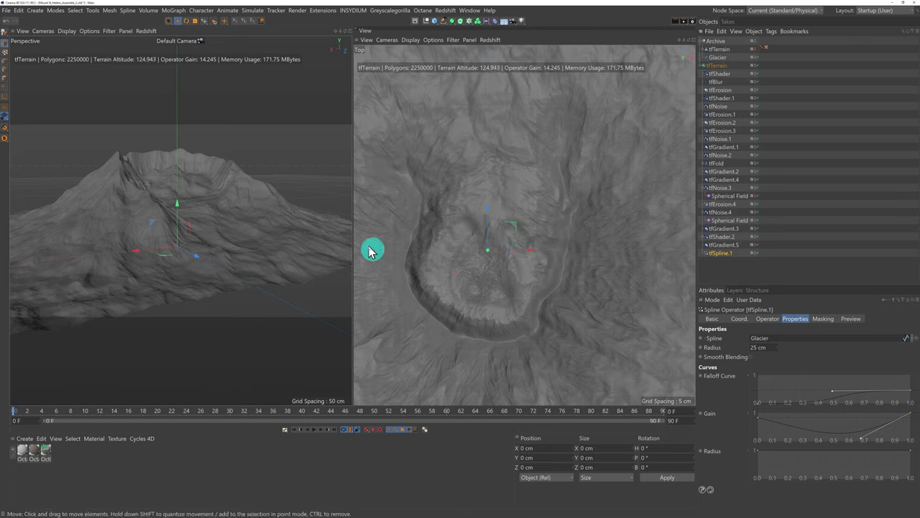
- Inspect the glacier around the lava dome, and examine the whole mountain from several angles in an enlarged perspective view
{"action": "scroll", "coordinate": [209, 174], "scroll_direction": "up", "scroll_amount": 5}
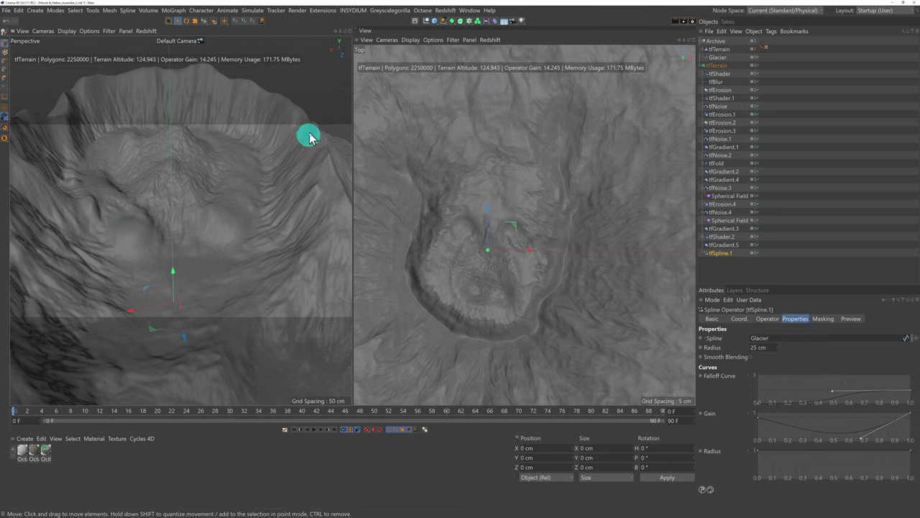
{"action": "left_click_drag", "start_coordinate": [340, 36], "coordinate": [351, 258]}
{"action": "left_click_drag", "start_coordinate": [336, 34], "coordinate": [351, 258]}
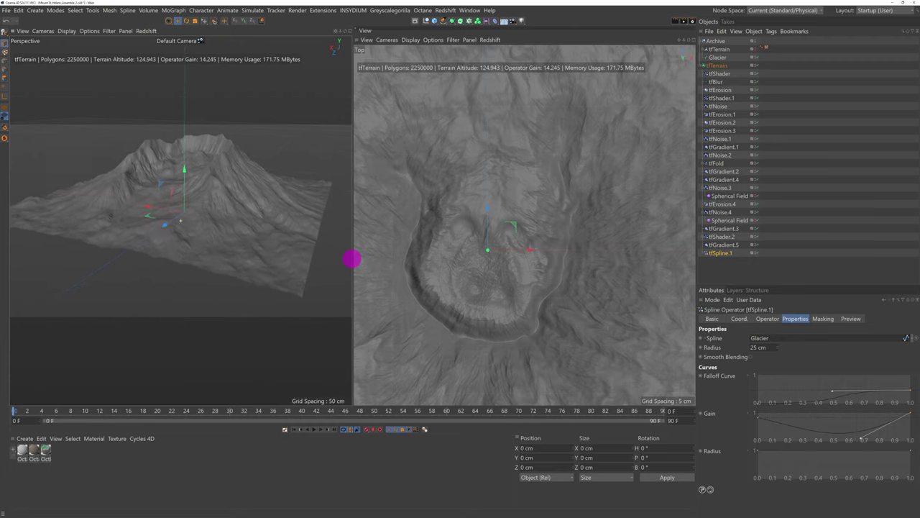
{"action": "left_click", "coordinate": [357, 34], "text": "ctrl"}
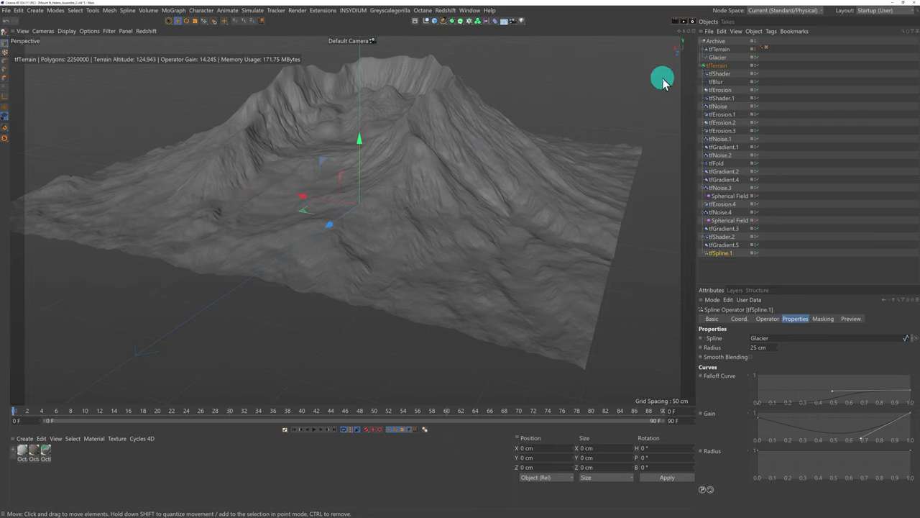
{"action": "left_click_drag", "start_coordinate": [683, 32], "coordinate": [647, 68]}
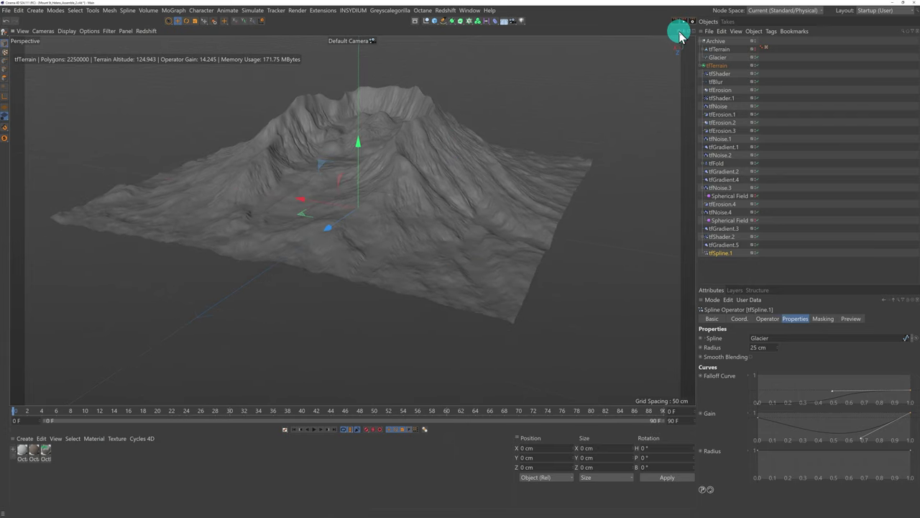
{"action": "left_click_drag", "start_coordinate": [679, 35], "coordinate": [721, 51]}
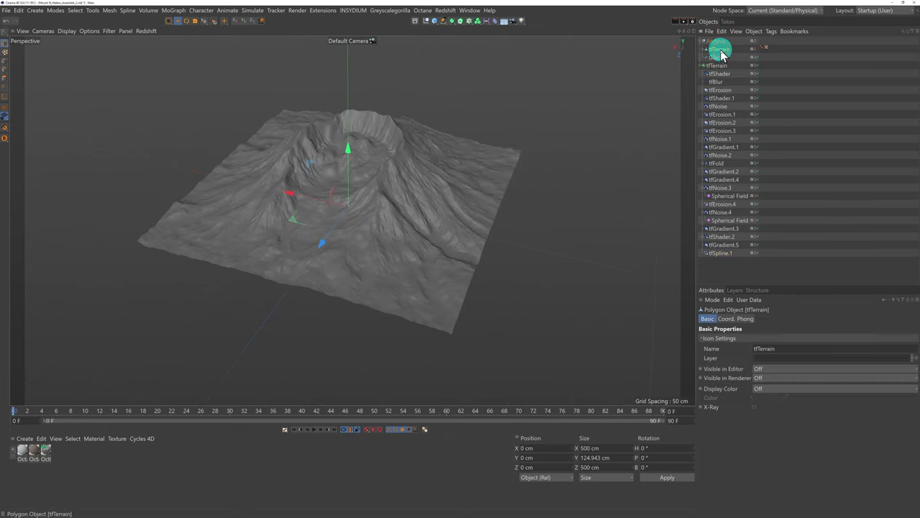
- Give the terrain object a solid base 30 cm deep after briefly testing Even Border, and inspect the block from several angles
{"action": "left_click", "coordinate": [715, 65]}
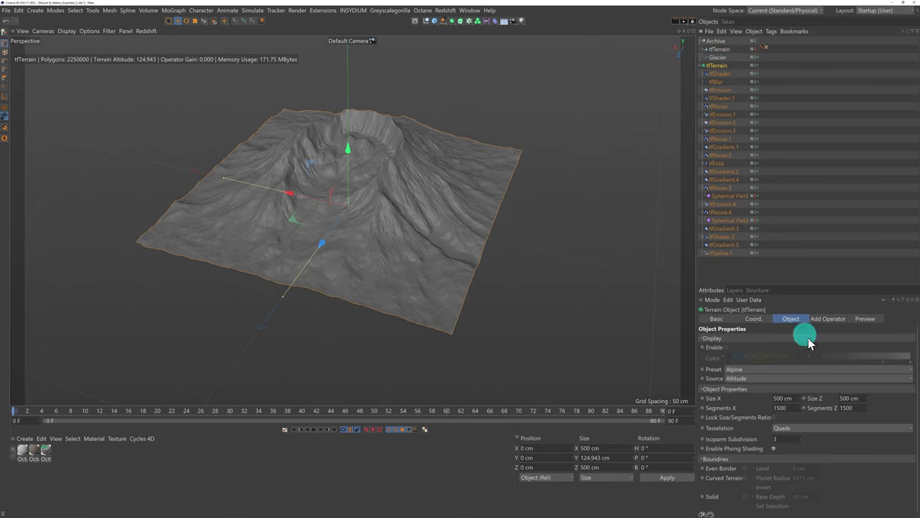
{"action": "left_click_drag", "start_coordinate": [802, 285], "coordinate": [808, 194]}
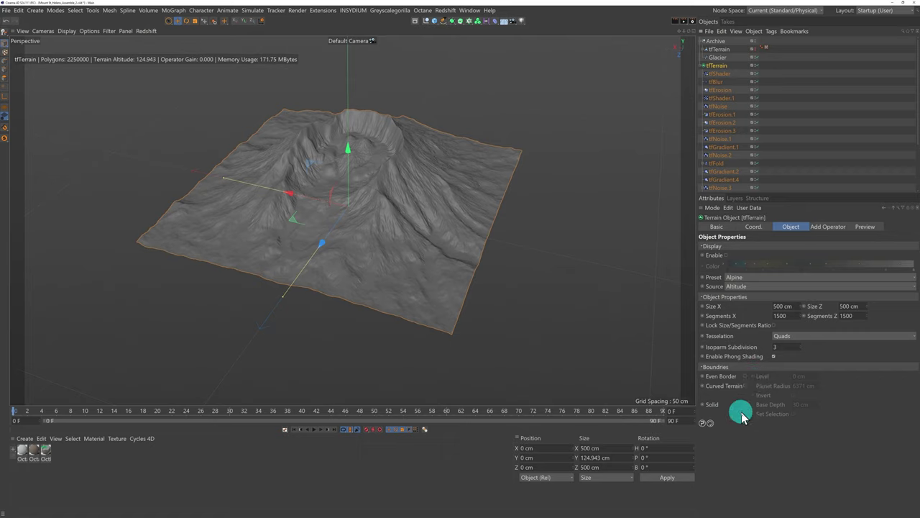
{"action": "left_click", "coordinate": [746, 376]}
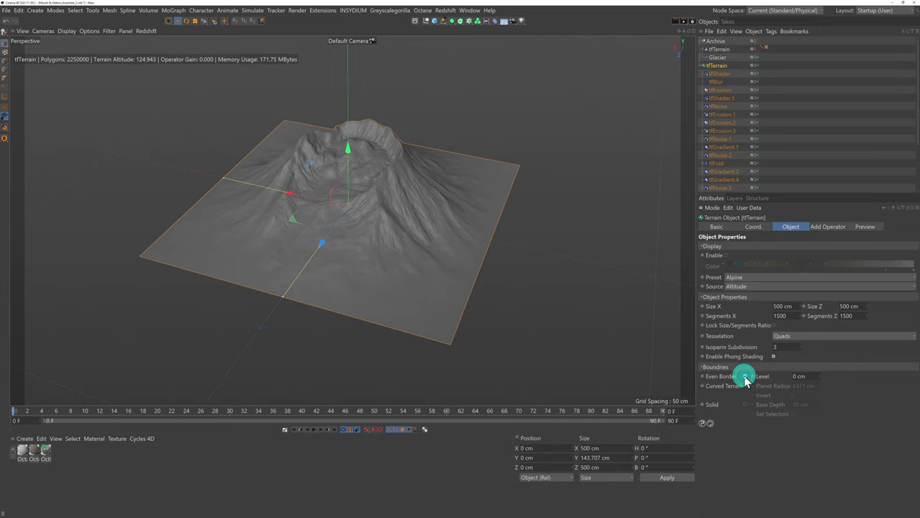
{"action": "left_click", "coordinate": [745, 376]}
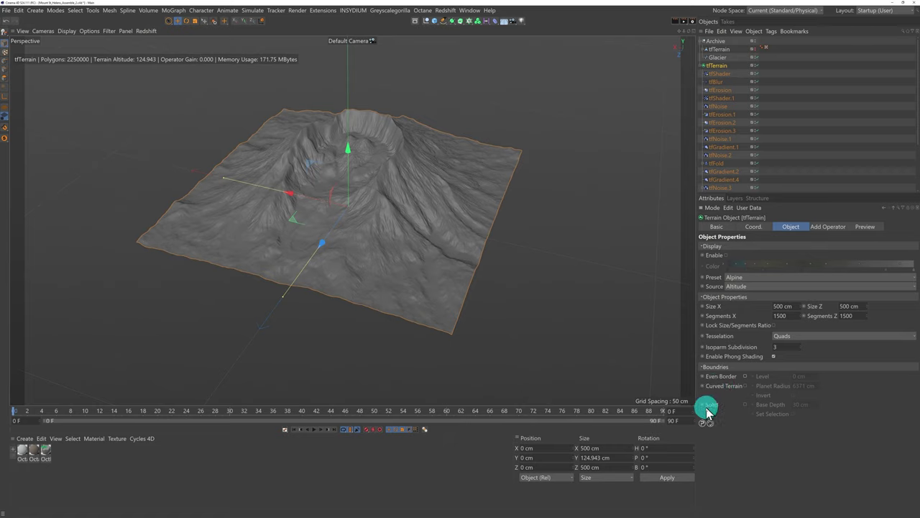
{"action": "left_click", "coordinate": [745, 405]}
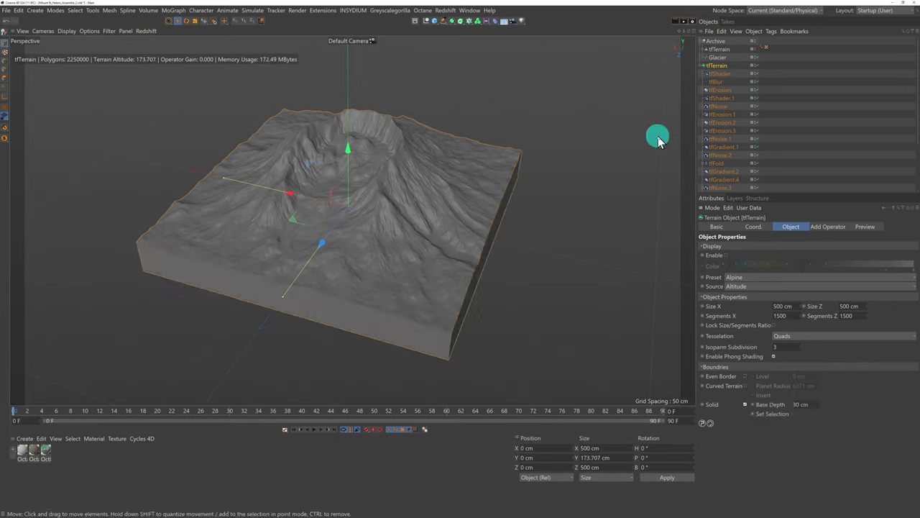
{"action": "left_click_drag", "start_coordinate": [691, 36], "coordinate": [462, 261]}
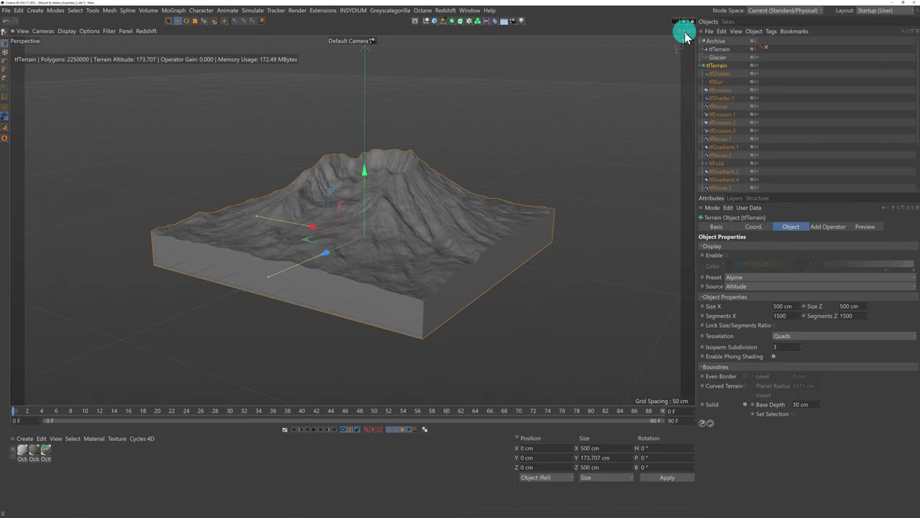
{"action": "left_click_drag", "start_coordinate": [460, 257], "coordinate": [460, 257]}
{"action": "mouse_move", "coordinate": [688, 37]}
{"action": "left_mouse_down"}
{"action": "mouse_move", "coordinate": [456, 261]}
{"action": "mouse_move", "coordinate": [681, 36]}
{"action": "left_mouse_up"}
- Create a polygon copy of the terrain with Current State to Object and review its Base and Base Bottom children
{"action": "left_click", "coordinate": [702, 66]}
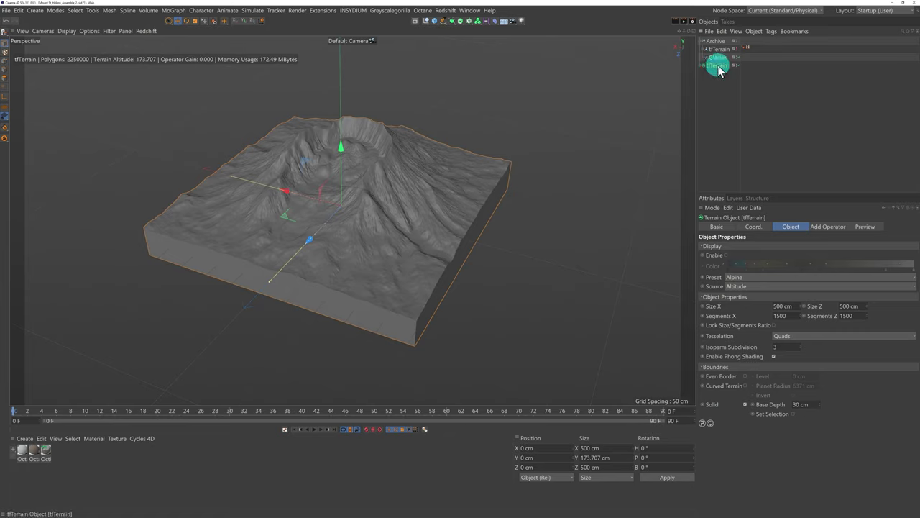
{"action": "left_click", "coordinate": [701, 41]}
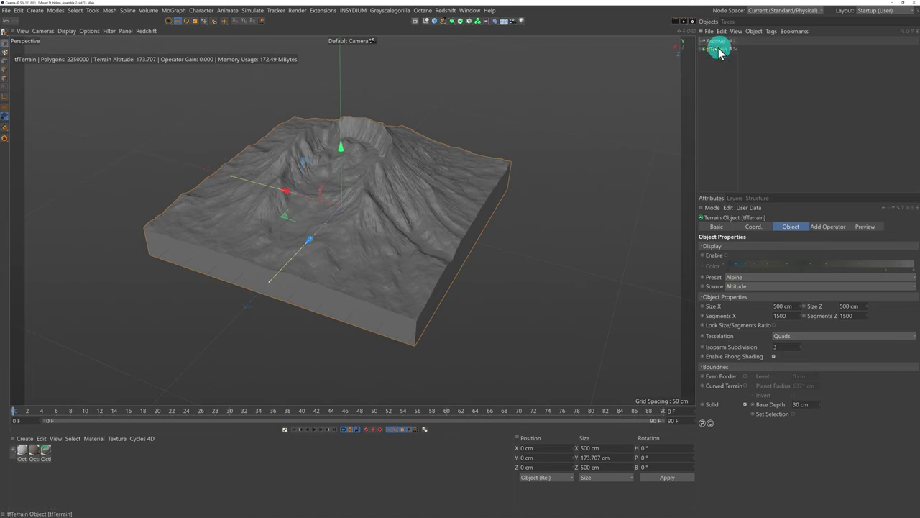
{"action": "right_click", "coordinate": [717, 51]}
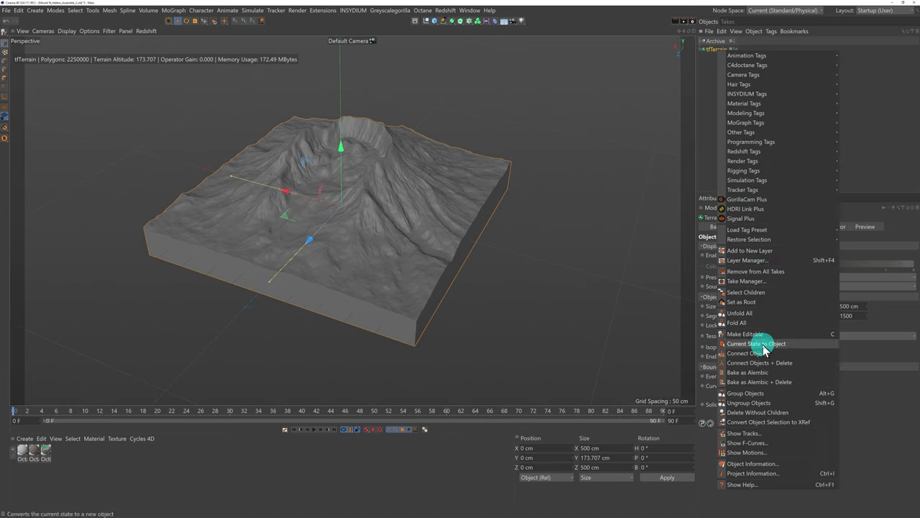
{"action": "left_click", "coordinate": [761, 345]}
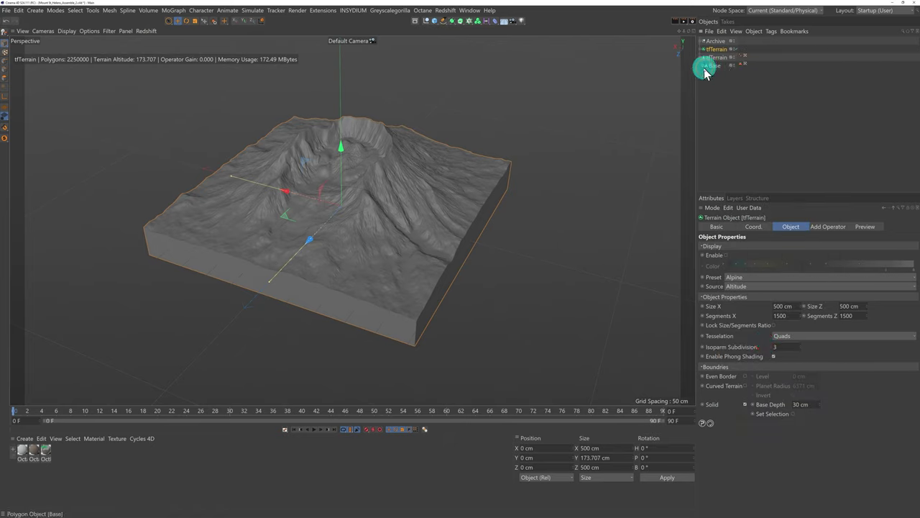
{"action": "left_click", "coordinate": [703, 66]}
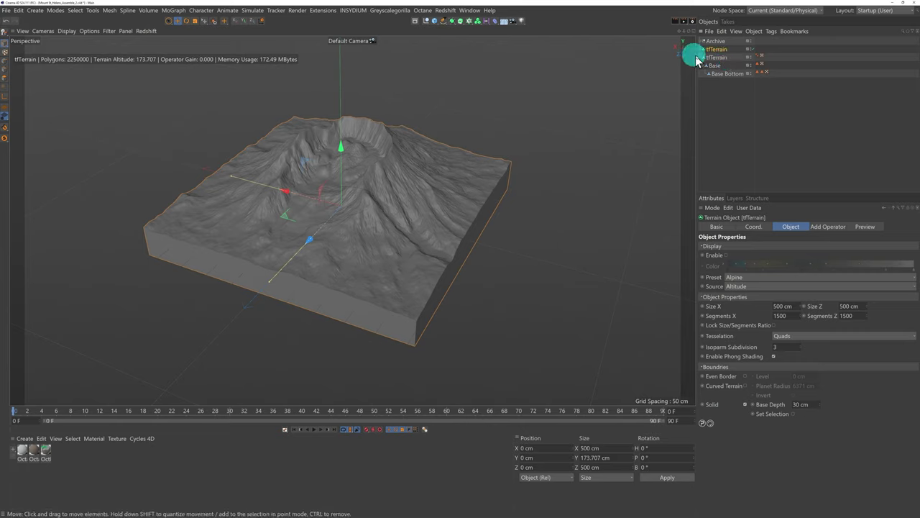
{"action": "left_click", "coordinate": [702, 57]}
{"action": "mouse_move", "coordinate": [702, 61]}
{"action": "left_mouse_down"}
{"action": "mouse_move", "coordinate": [729, 66]}
{"action": "mouse_move", "coordinate": [719, 56]}
{"action": "left_mouse_up"}
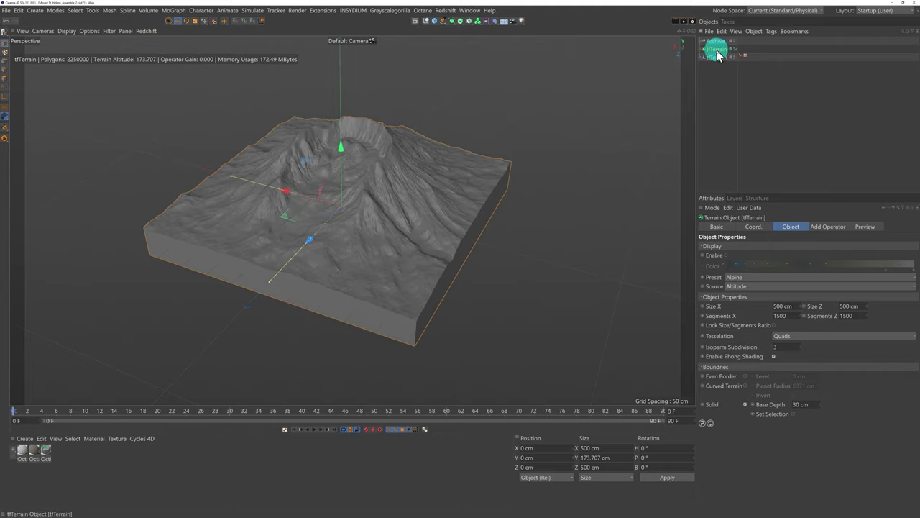
- Set the terrain's altitude map export file to tfTerrain_Terrain_Altitude.tif in the Mount St Helens folder, agreeing to replace the existing file
{"action": "left_click", "coordinate": [865, 227]}
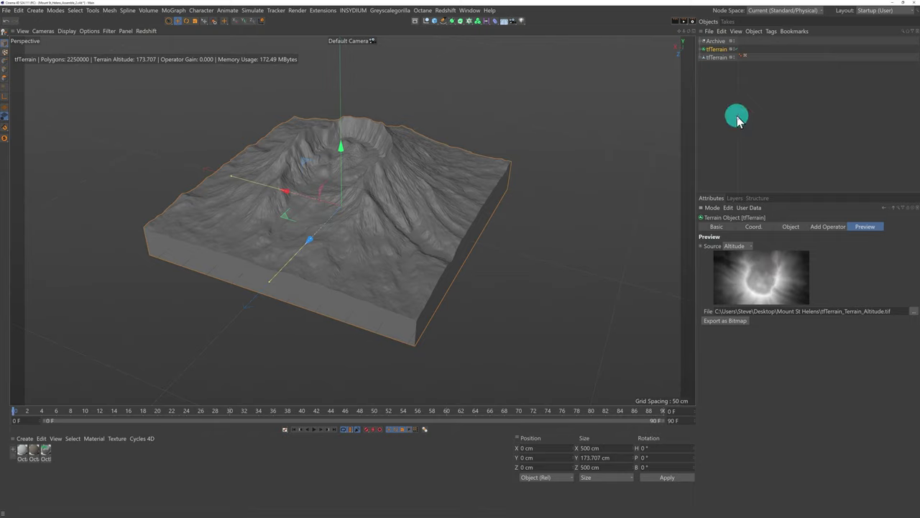
{"action": "left_click", "coordinate": [702, 51]}
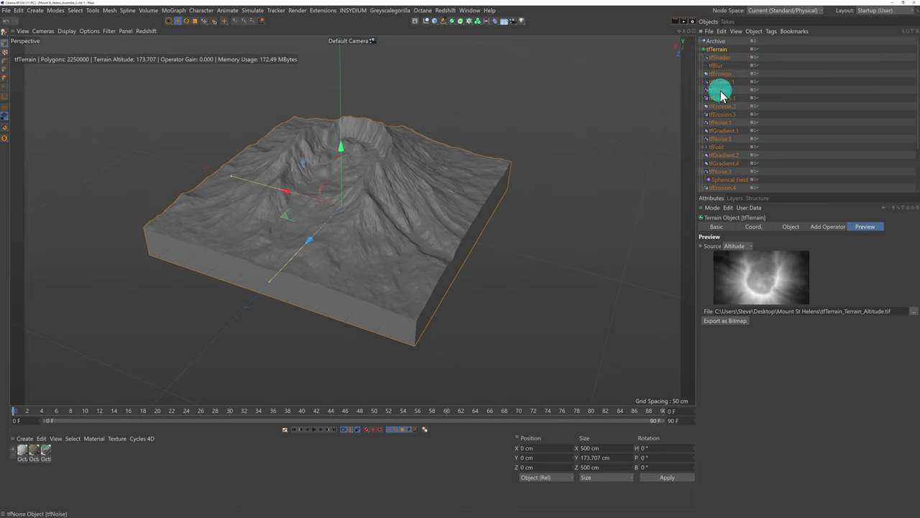
{"action": "left_click_drag", "start_coordinate": [790, 267], "coordinate": [751, 282]}
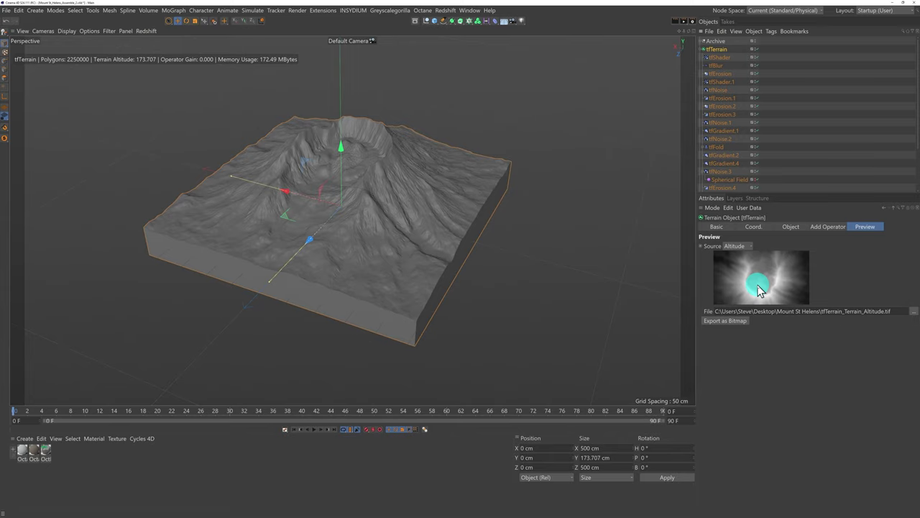
{"action": "left_click", "coordinate": [913, 312]}
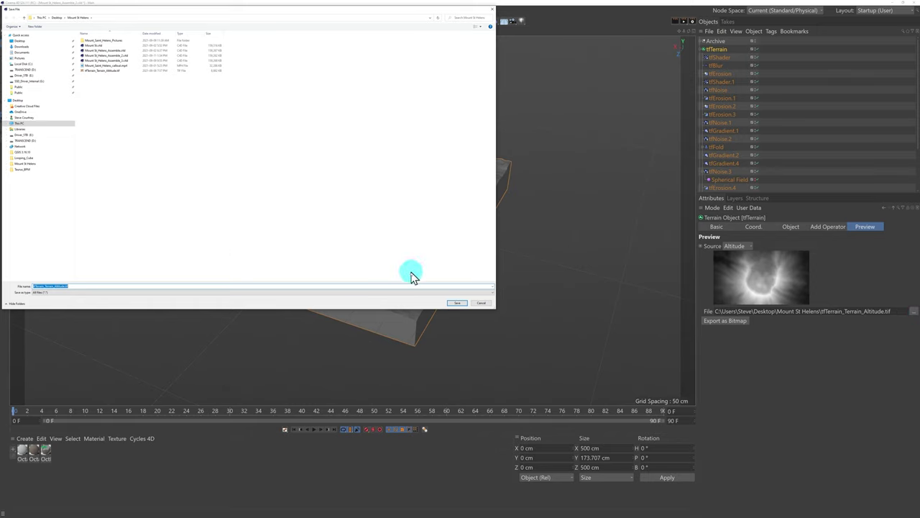
{"action": "left_click", "coordinate": [458, 305]}
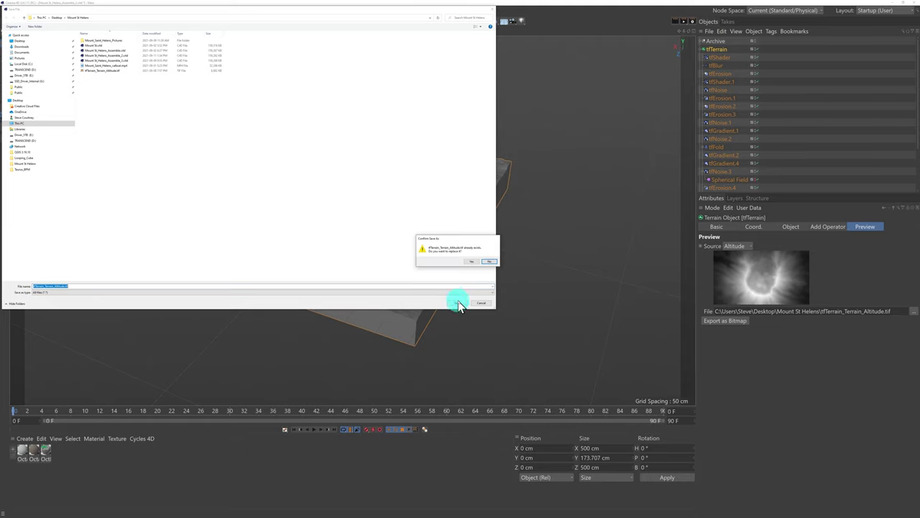
{"action": "left_click", "coordinate": [470, 262]}
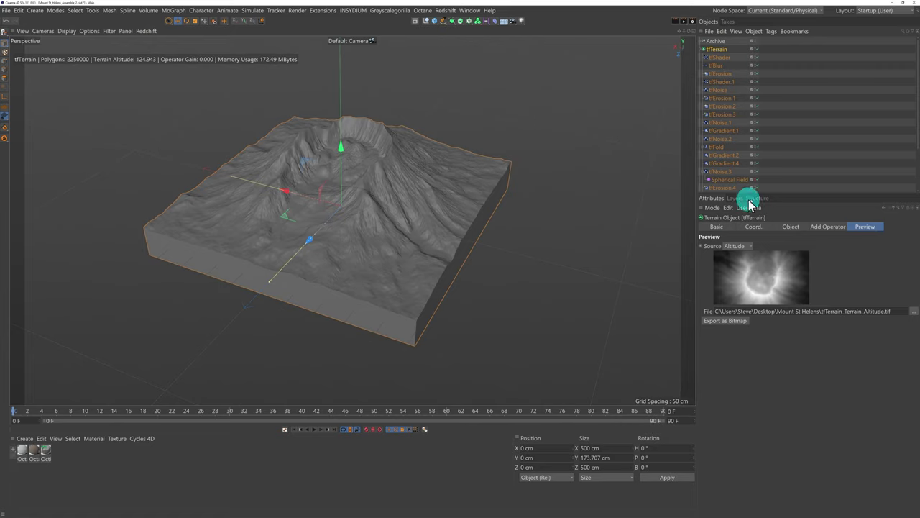
- Enlarge the object list to view the full operator stack of the procedural tfTerrain object, and select that terrain
{"action": "left_click_drag", "start_coordinate": [797, 192], "coordinate": [795, 275]}
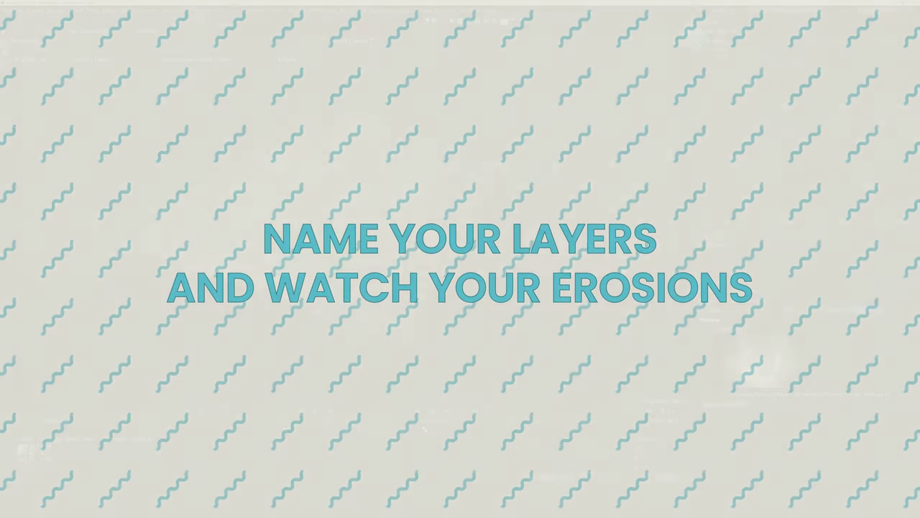
{"action": "left_click", "coordinate": [719, 49]}
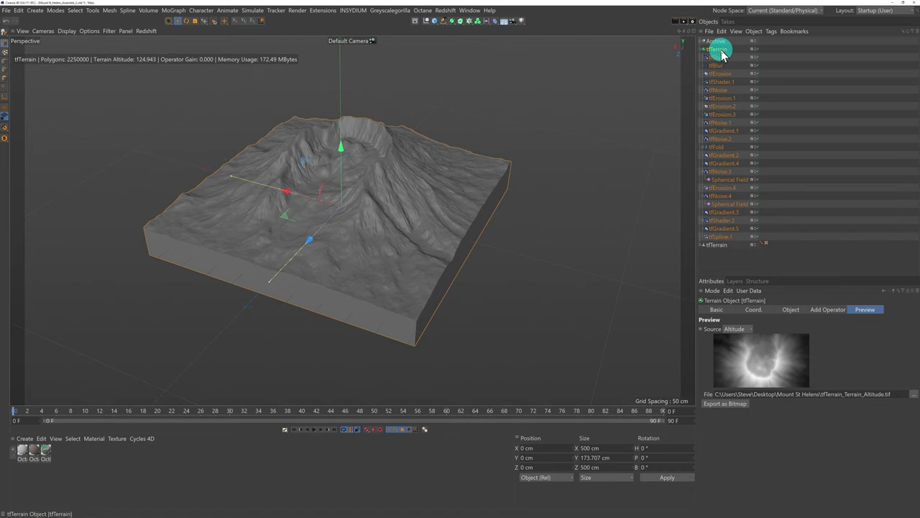
{"action": "left_click_drag", "start_coordinate": [723, 55], "coordinate": [701, 55]}
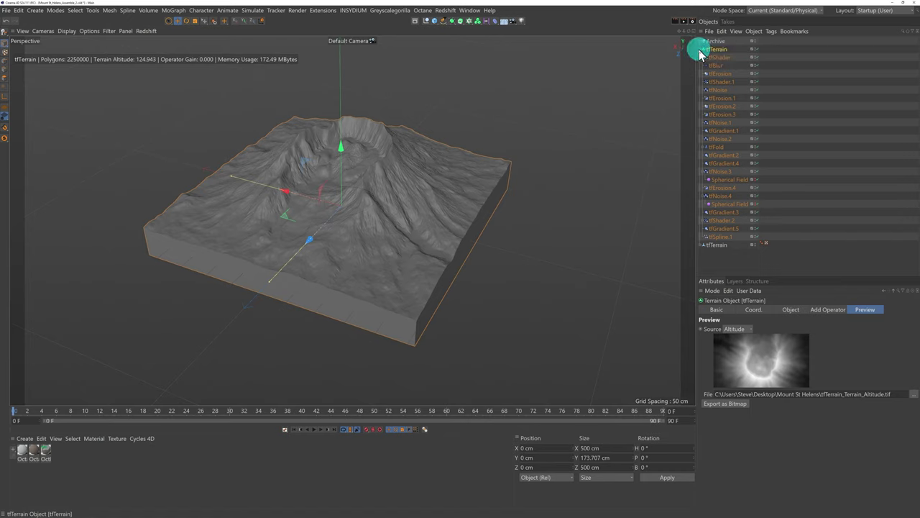